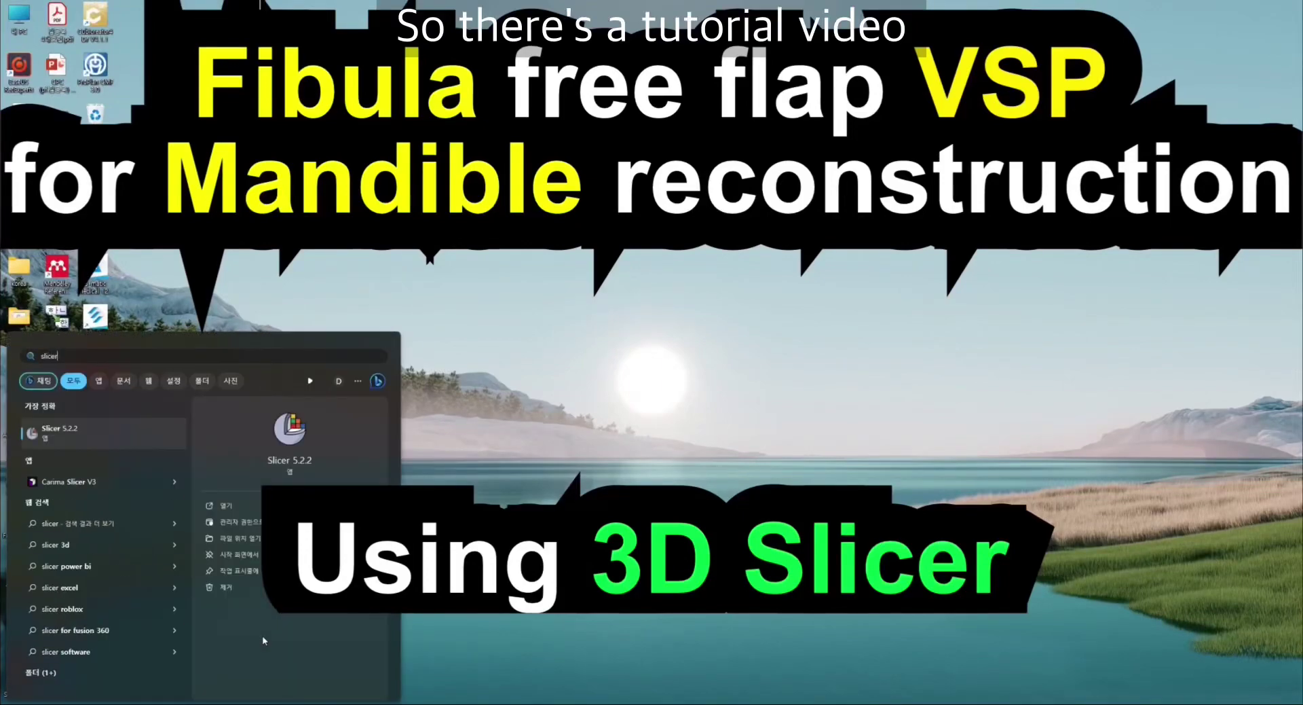
# Start 3D Slicer and import the KH CTMn and KH LECT folders into the DICOM database
pyautogui.press('Return')
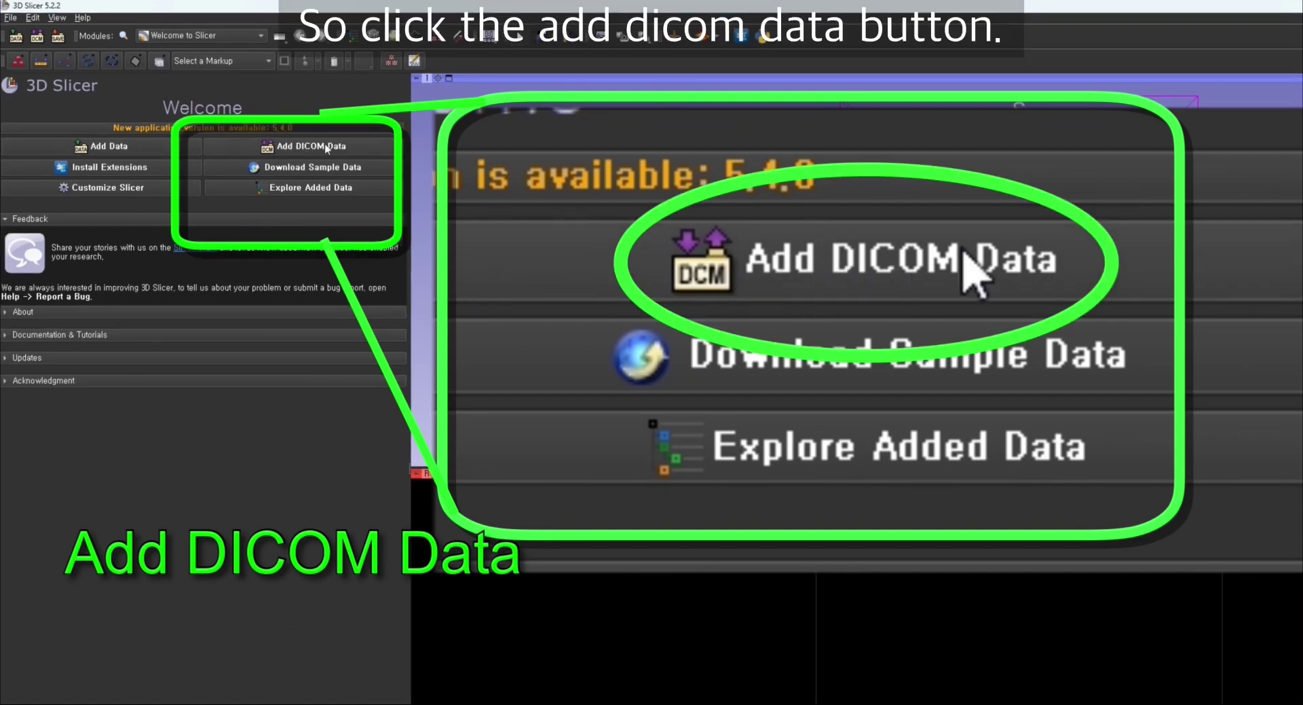
pyautogui.click(322, 148)
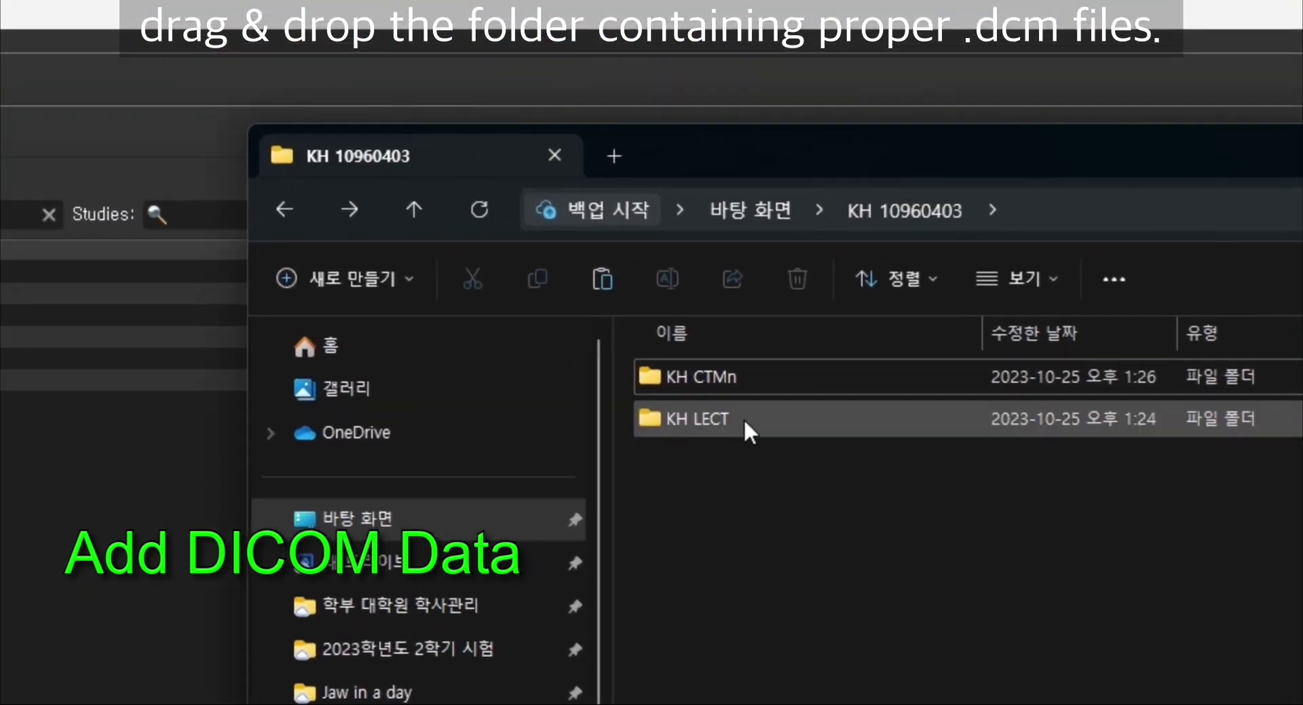
pyautogui.doubleClick(743, 419)
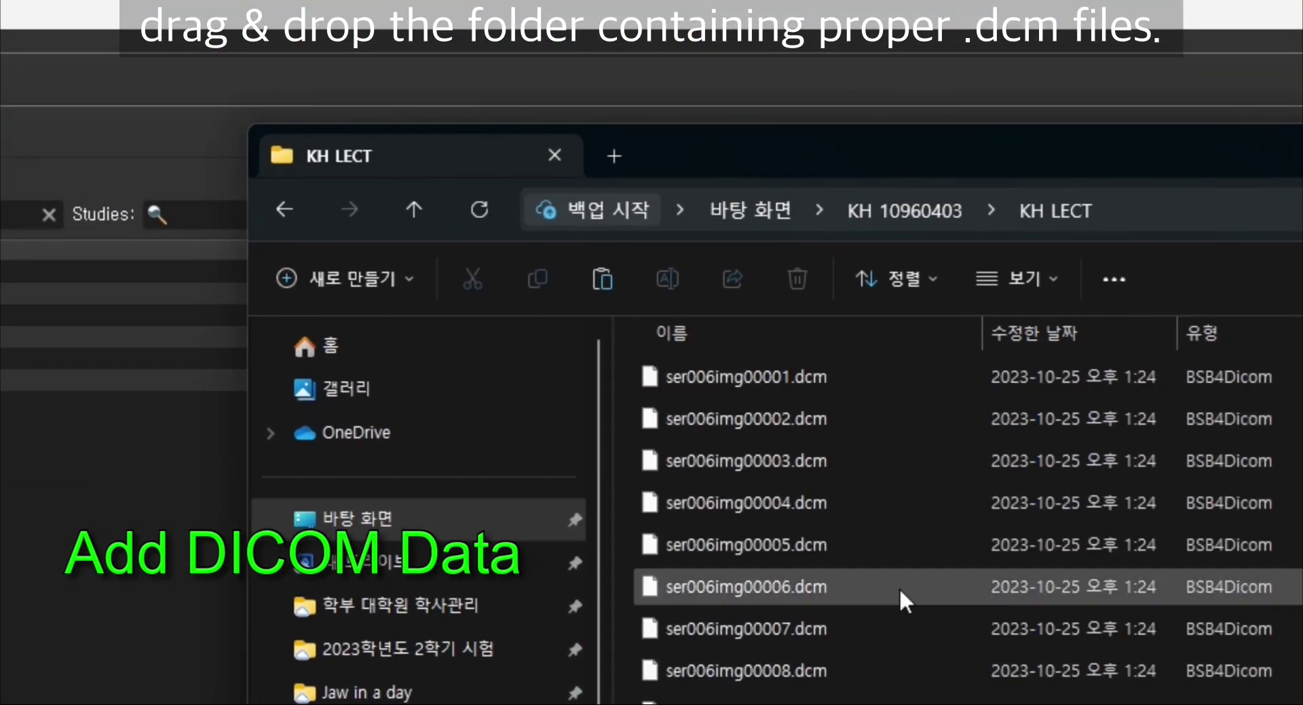
pyautogui.hotkey('alt', 'Left')
pyautogui.moveTo(917, 545); pyautogui.dragTo(706, 373)
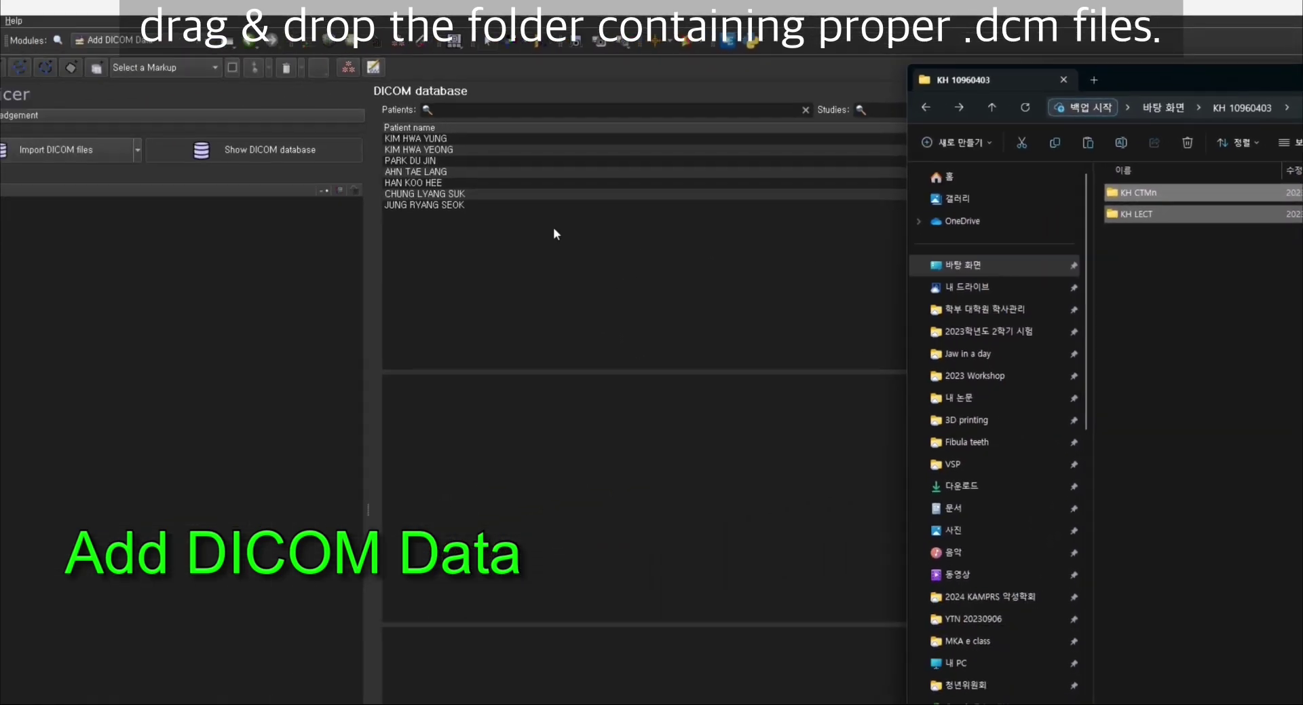
pyautogui.click(554, 228)
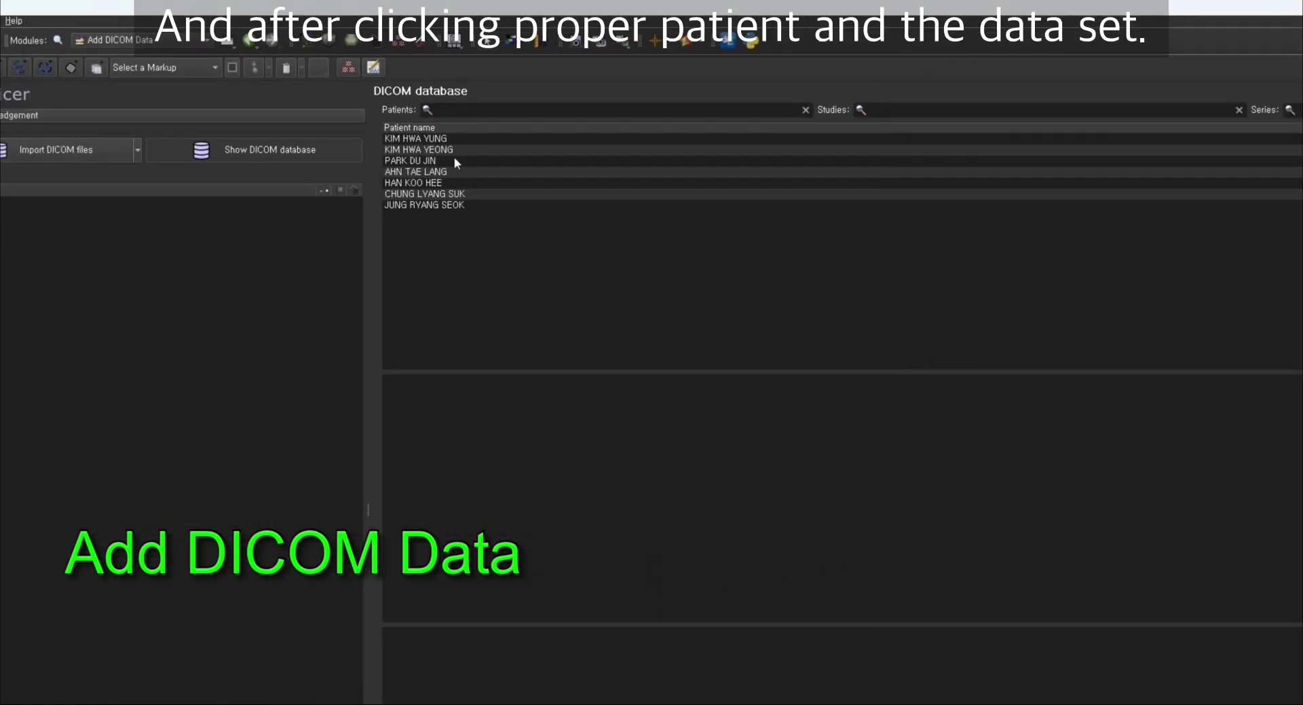
# Load the leg CT series "6: Artery 1-0.7mm" and the mandible CT series "5: MPR Source Bone" from the DICOM database
pyautogui.click(463, 138)
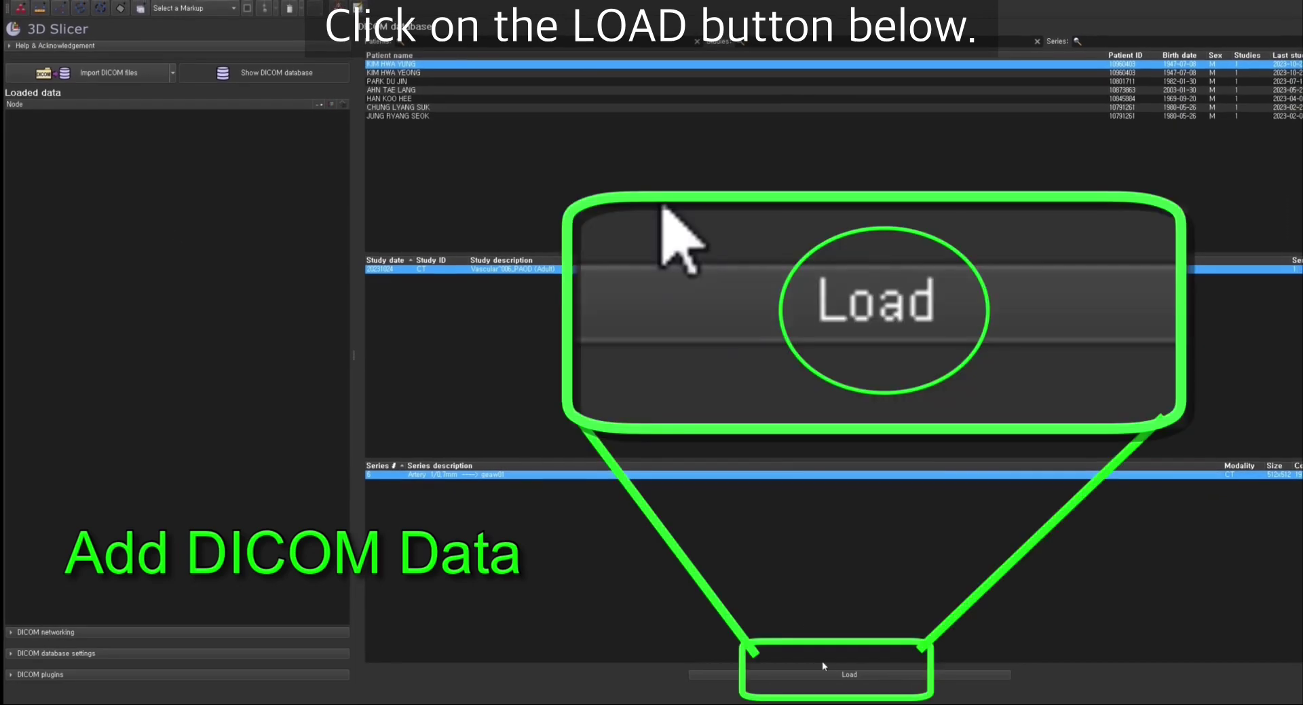
pyautogui.click(839, 674)
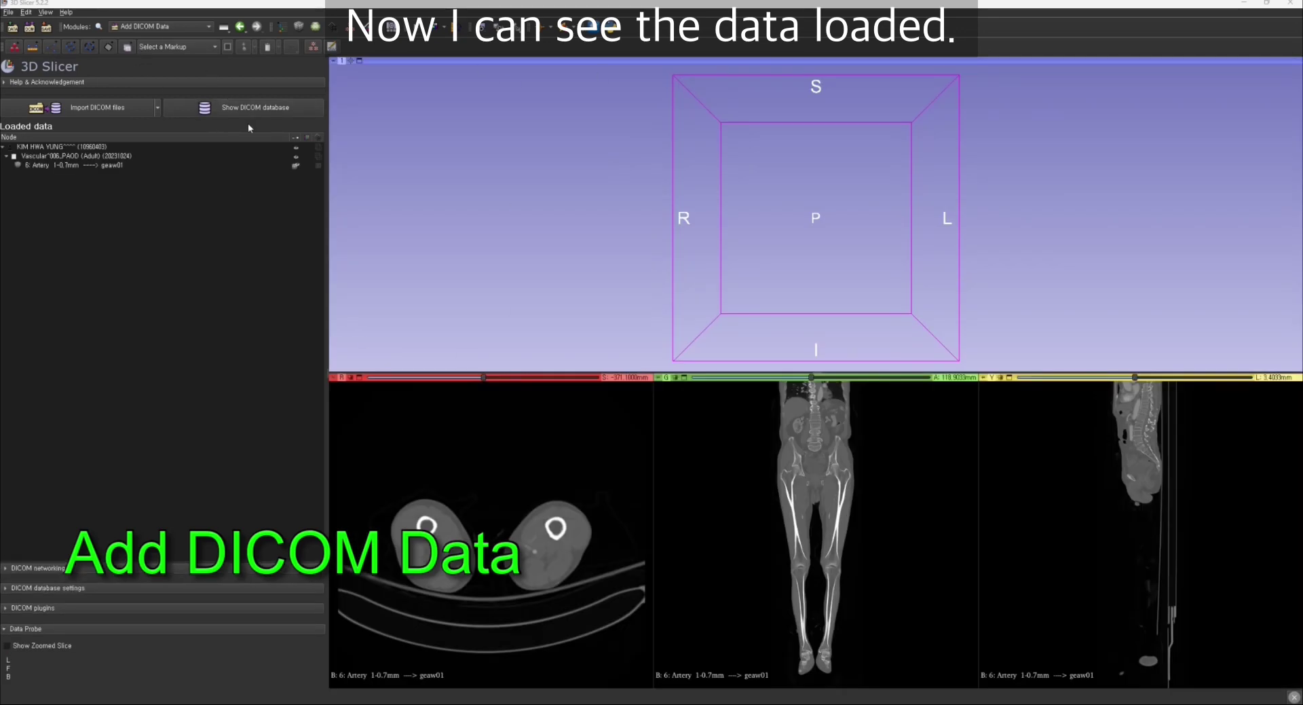
pyautogui.click(248, 116)
pyautogui.click(380, 107)
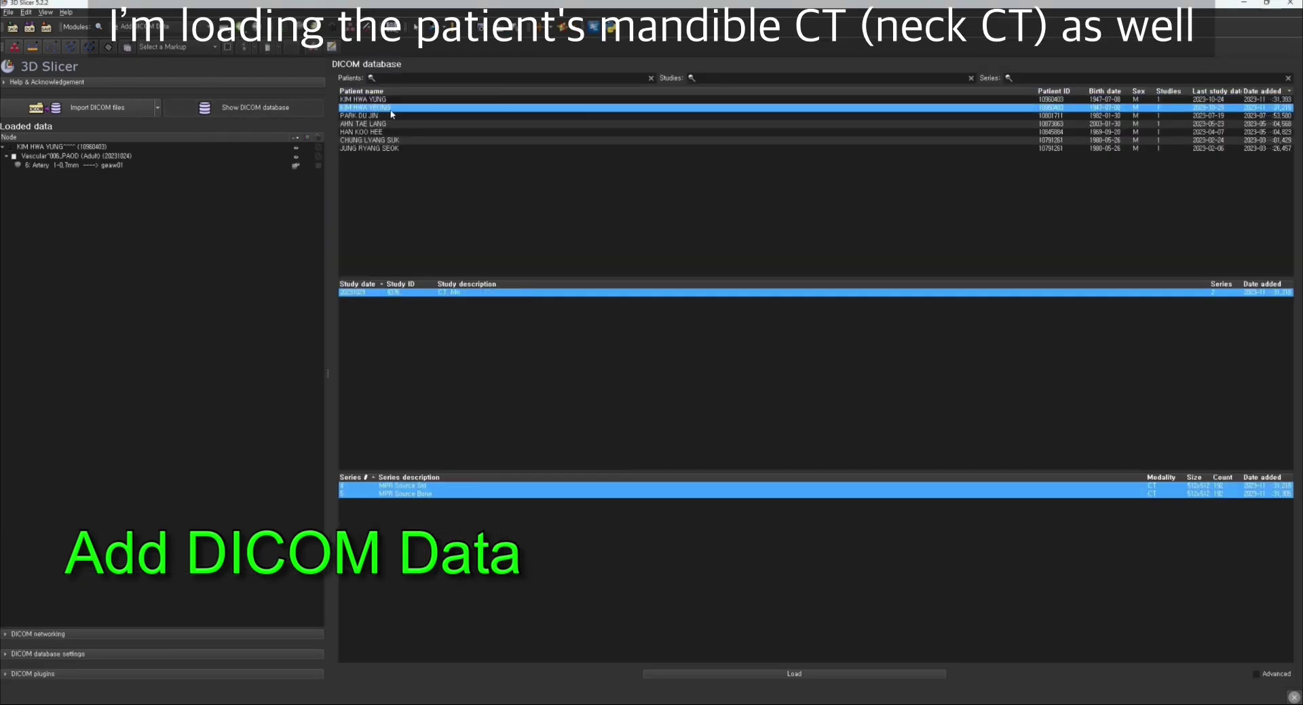
pyautogui.click(436, 494)
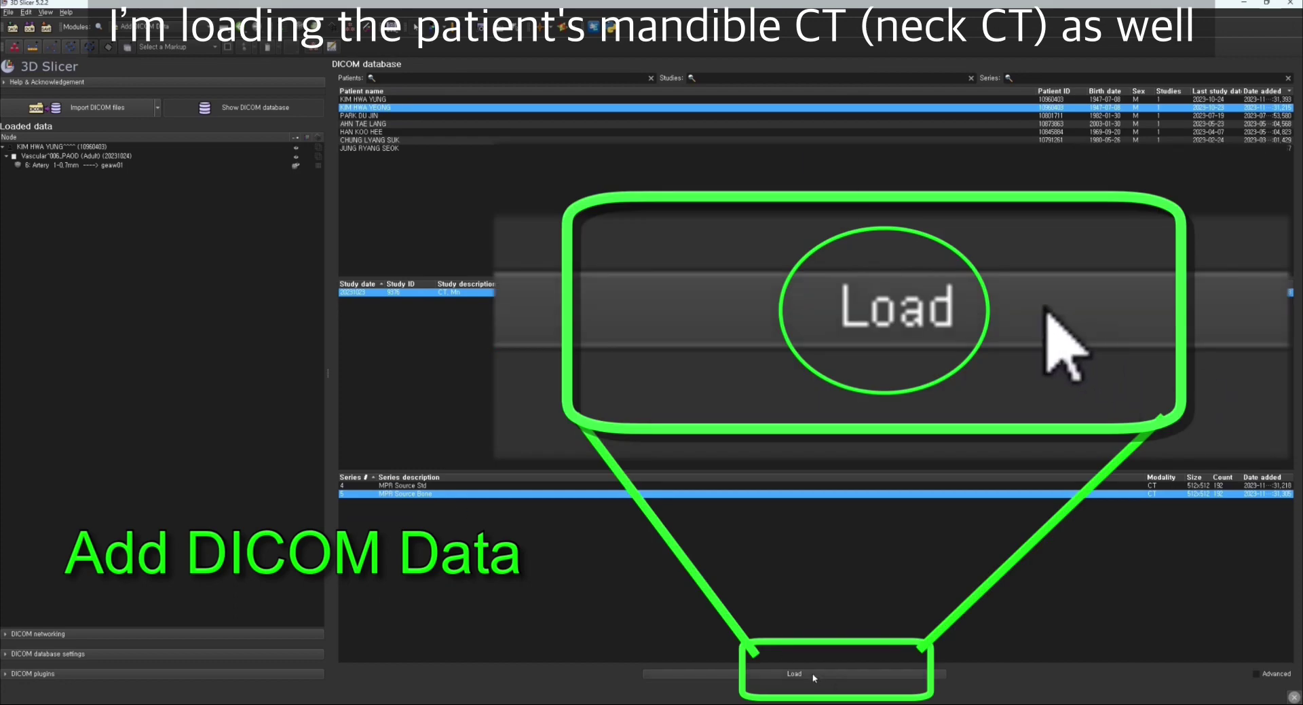
pyautogui.click(811, 671)
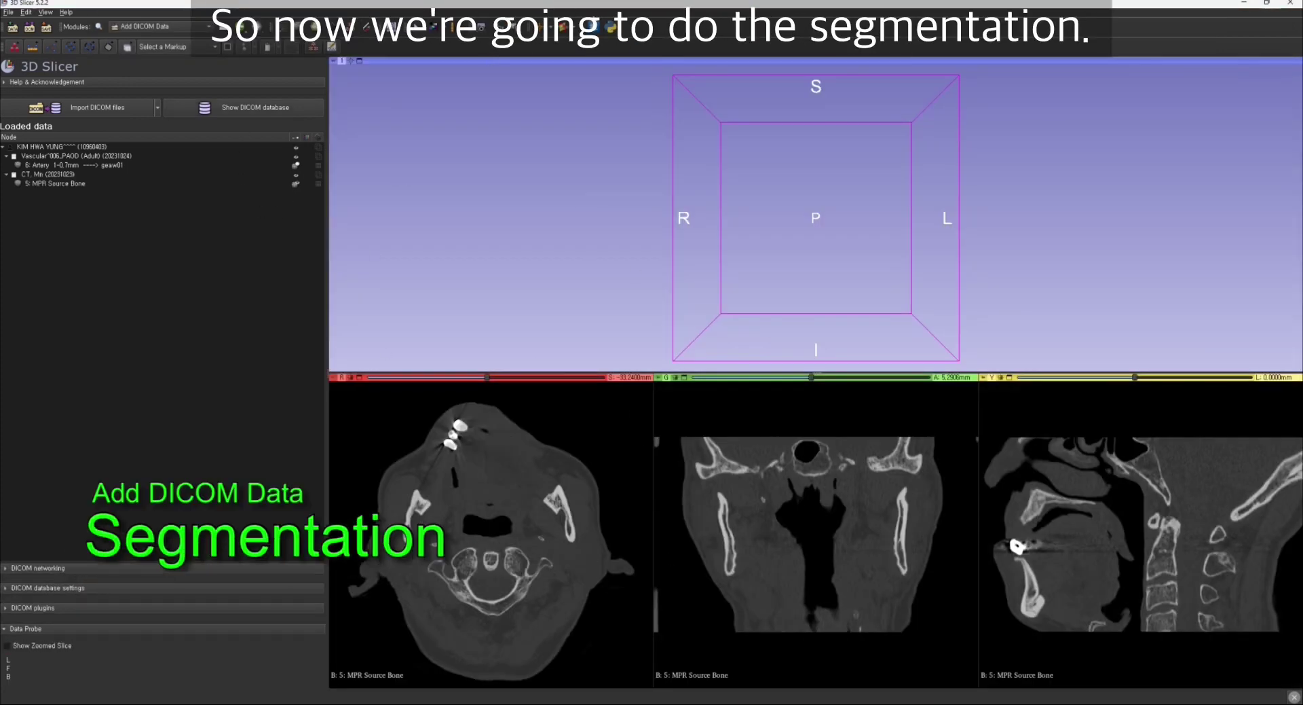
# Switch to the Segment Editor module and create a new segmentation named Mandible
pyautogui.click(161, 26)
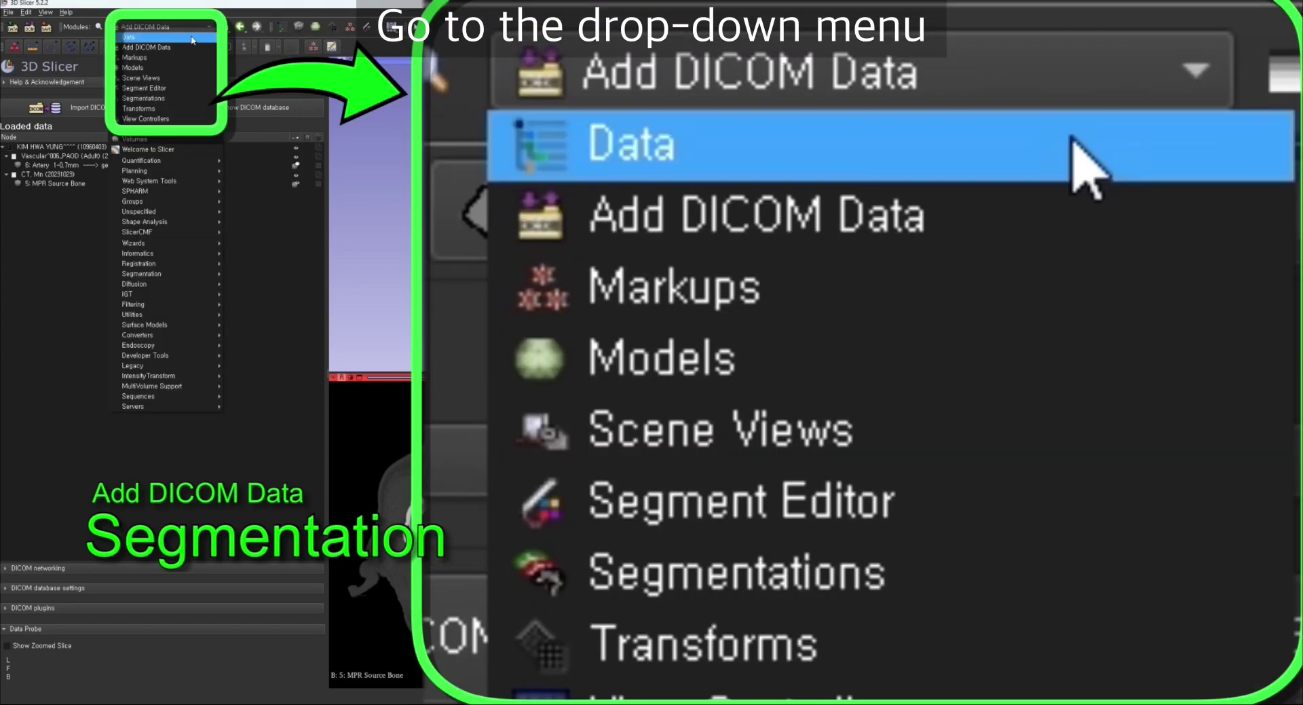
pyautogui.click(176, 89)
pyautogui.click(132, 103)
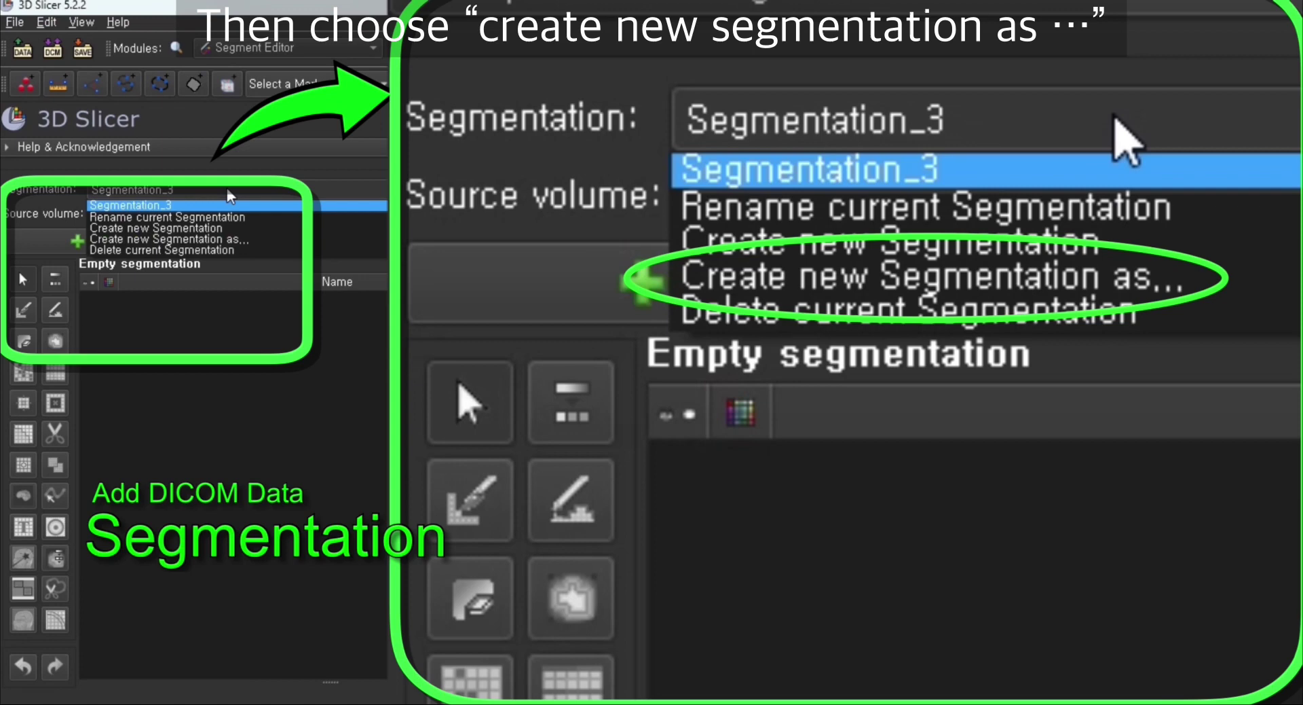
pyautogui.click(231, 244)
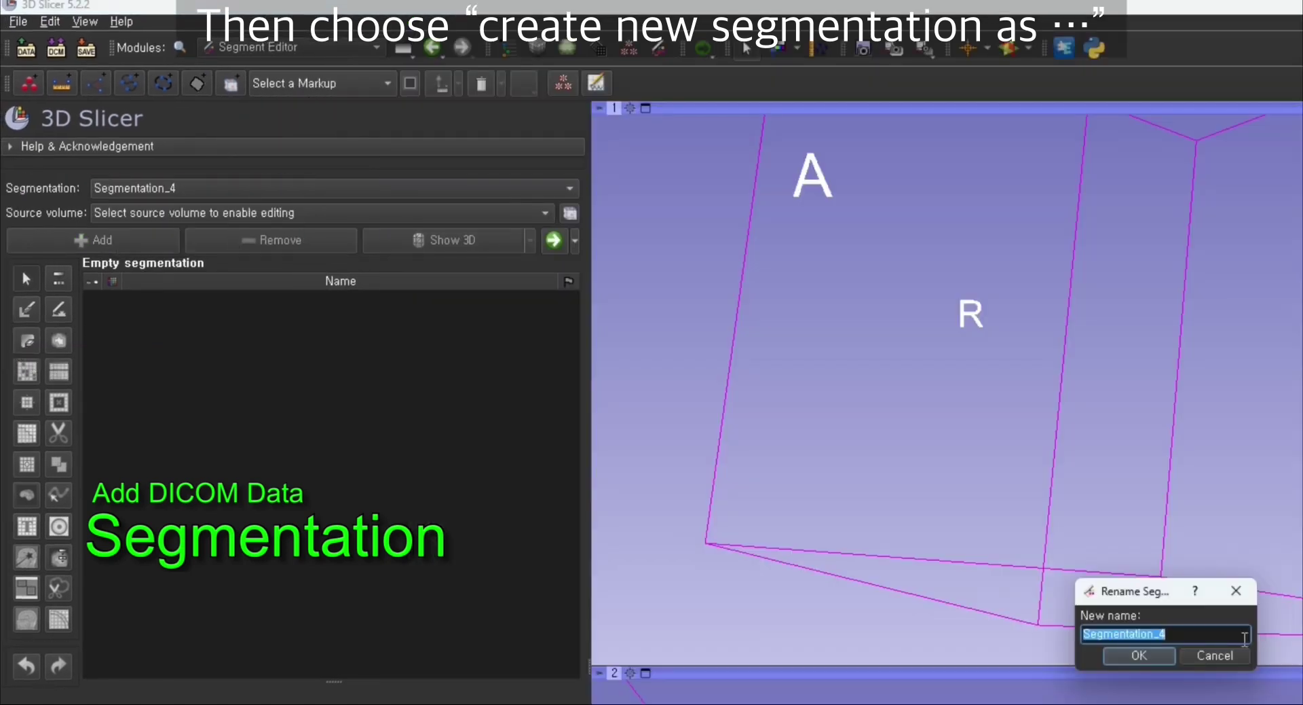
pyautogui.write('Mandi')
pyautogui.press('BackSpace')
pyautogui.write('dible')
pyautogui.press('Return')
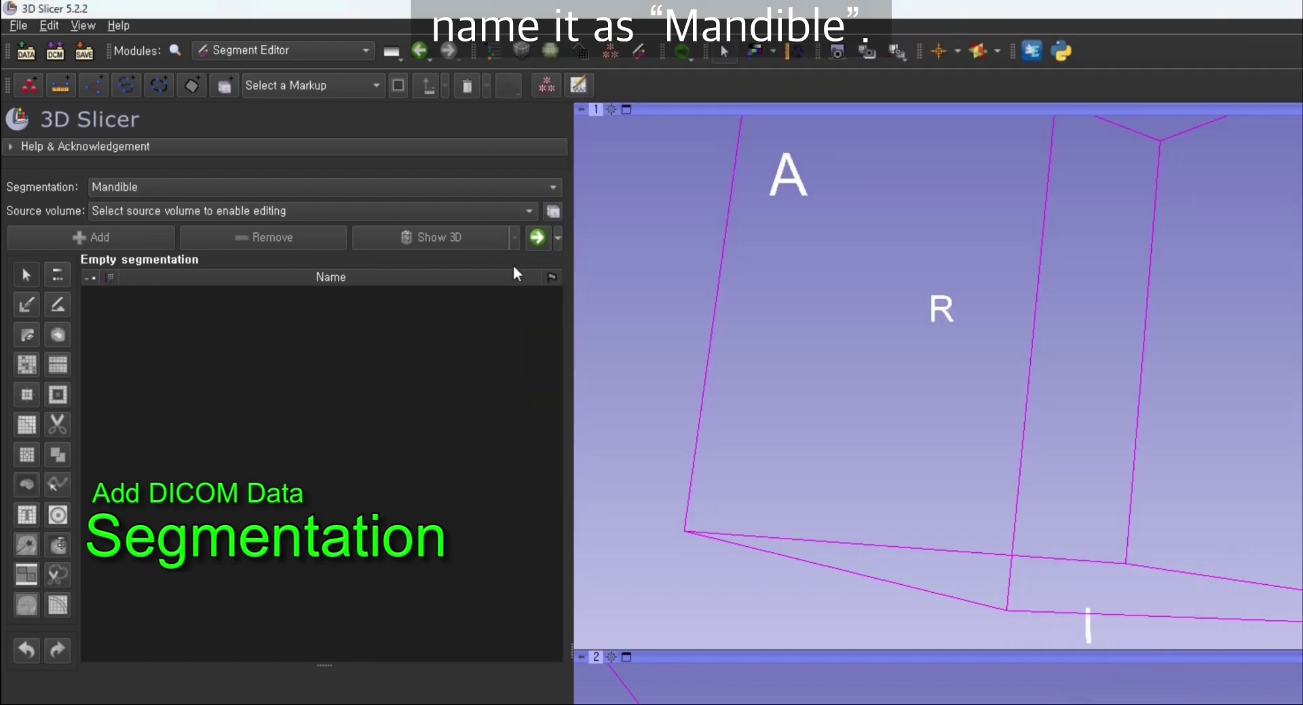
# Add a segment using "5: MPR Source Bone" as the source volume and segment the skull bone with Threshold
pyautogui.click(475, 210)
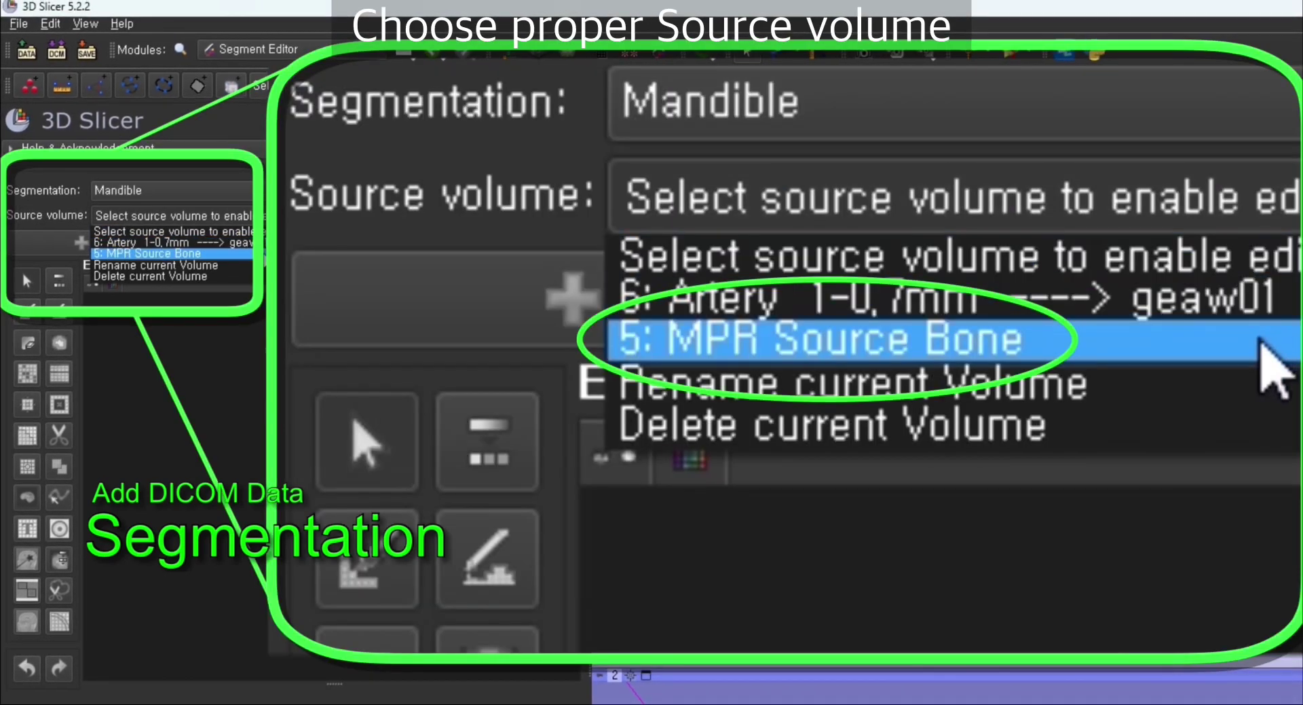
pyautogui.click(155, 251)
pyautogui.click(153, 243)
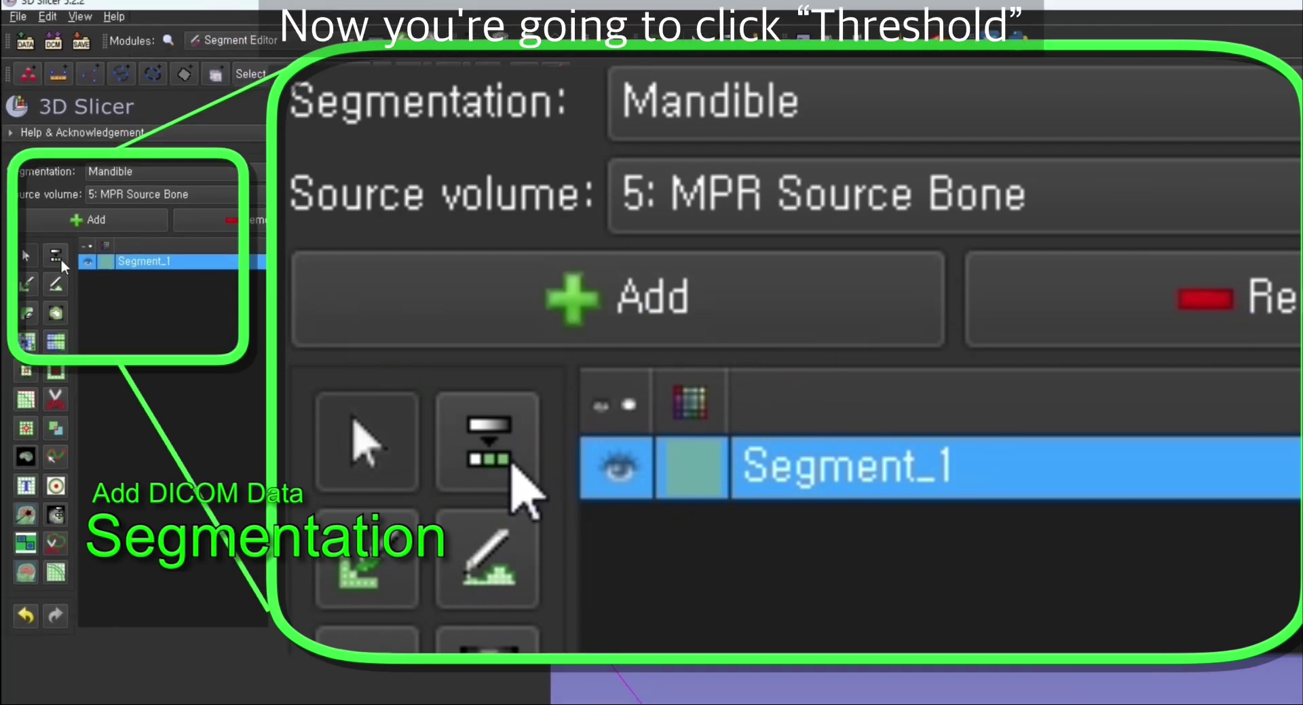
pyautogui.click(60, 267)
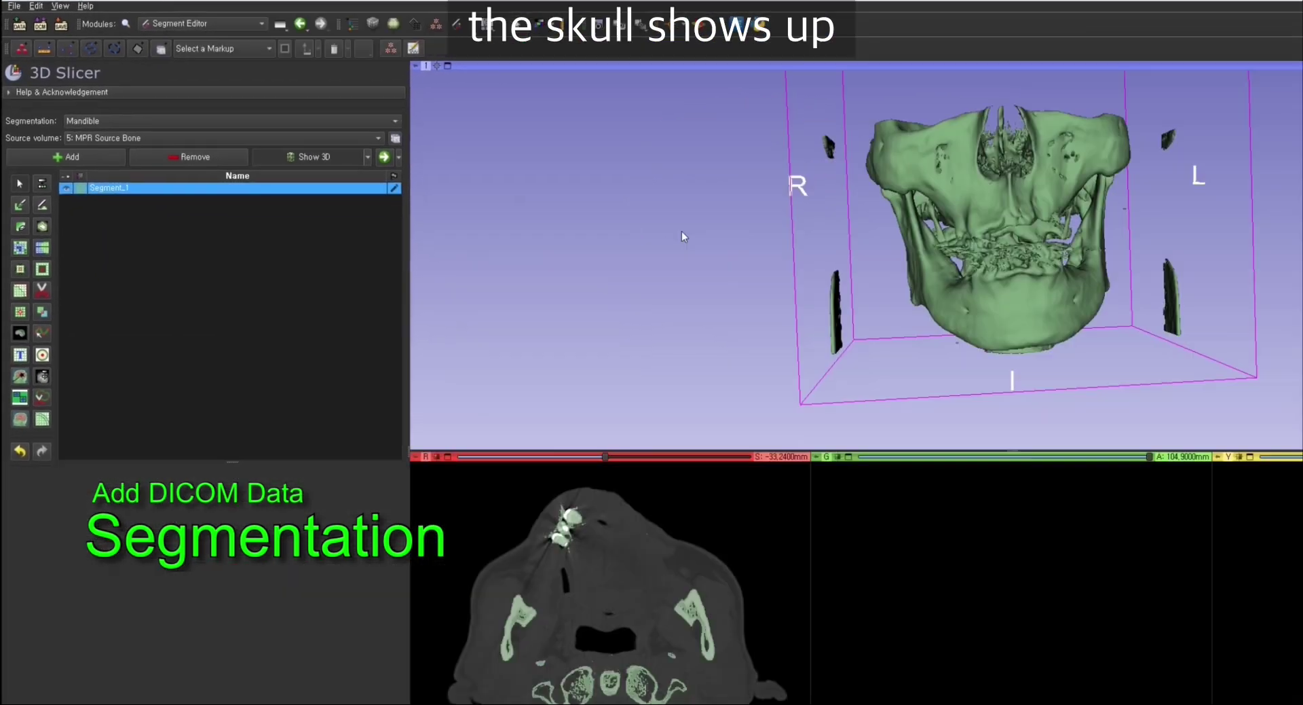
# Erase the bone connections at the occlusal plane and both condyles, and split the islands into separate segments
pyautogui.scroll(-10, 573, 536)
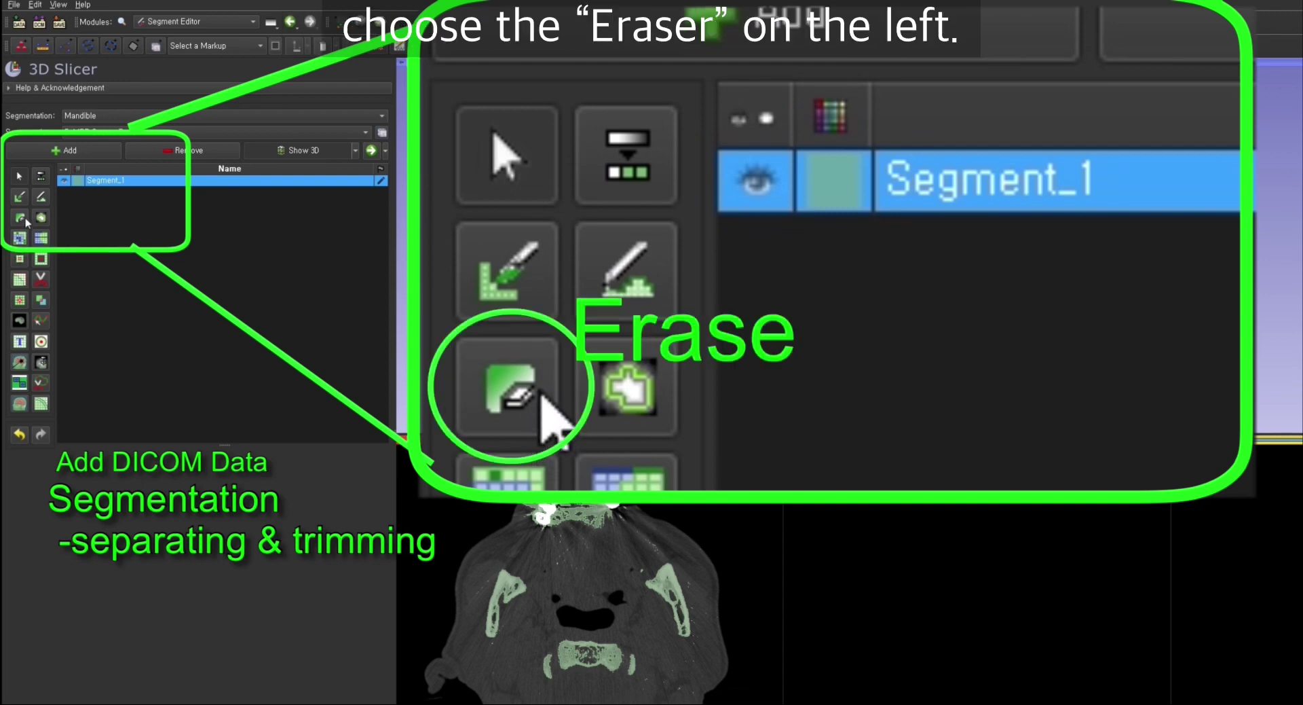
pyautogui.click(19, 218)
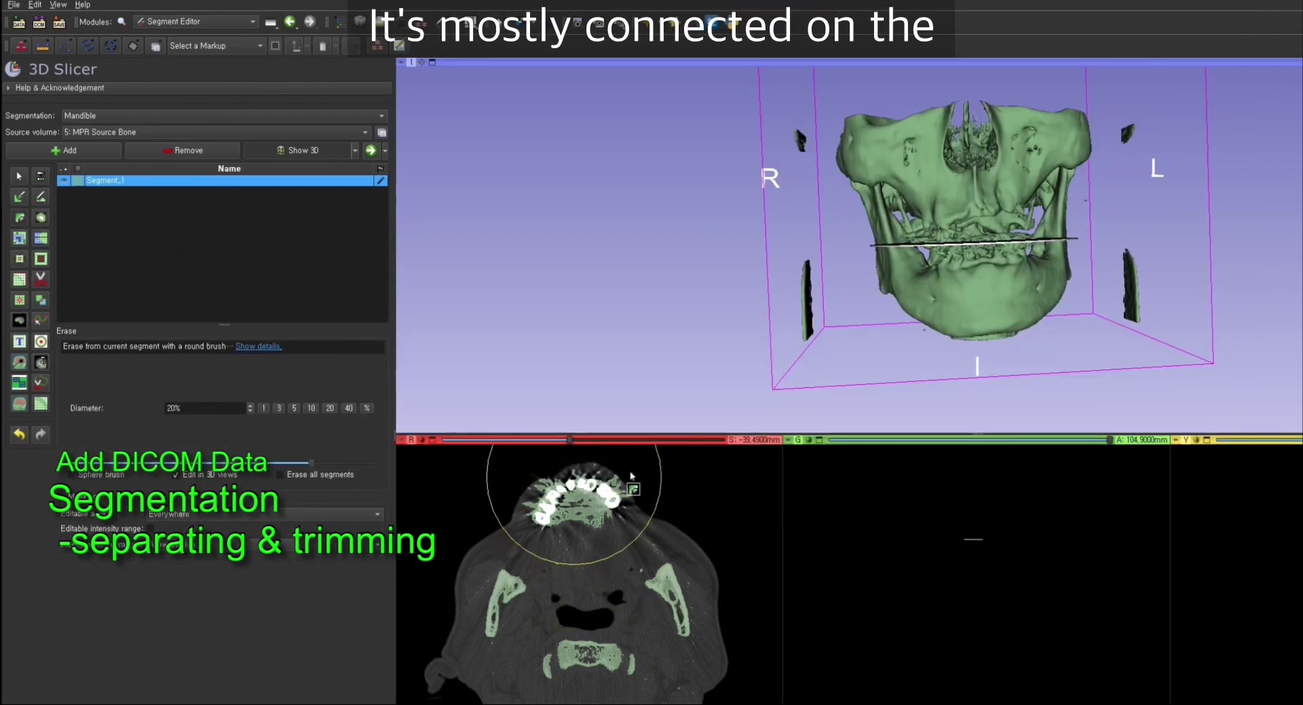
pyautogui.moveTo(631, 475); pyautogui.dragTo(568, 474)
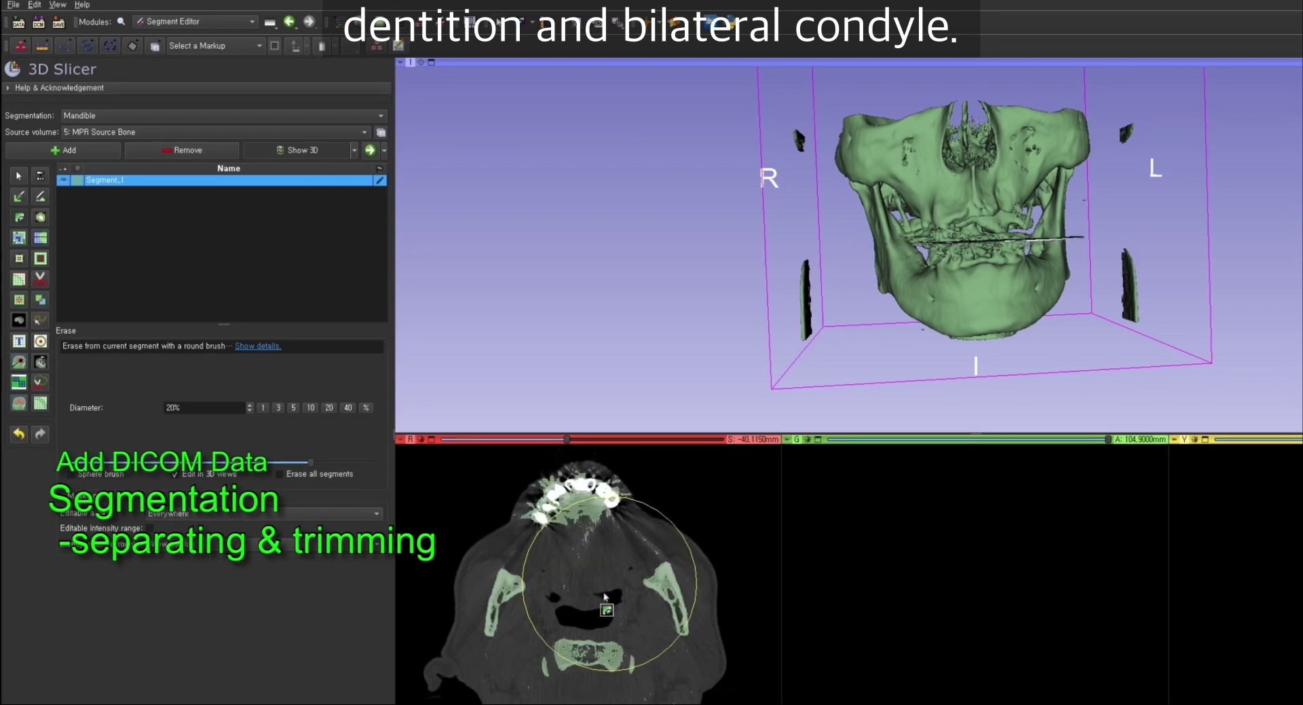
pyautogui.scroll(15, 547, 520)
pyautogui.scroll(9, 668, 662)
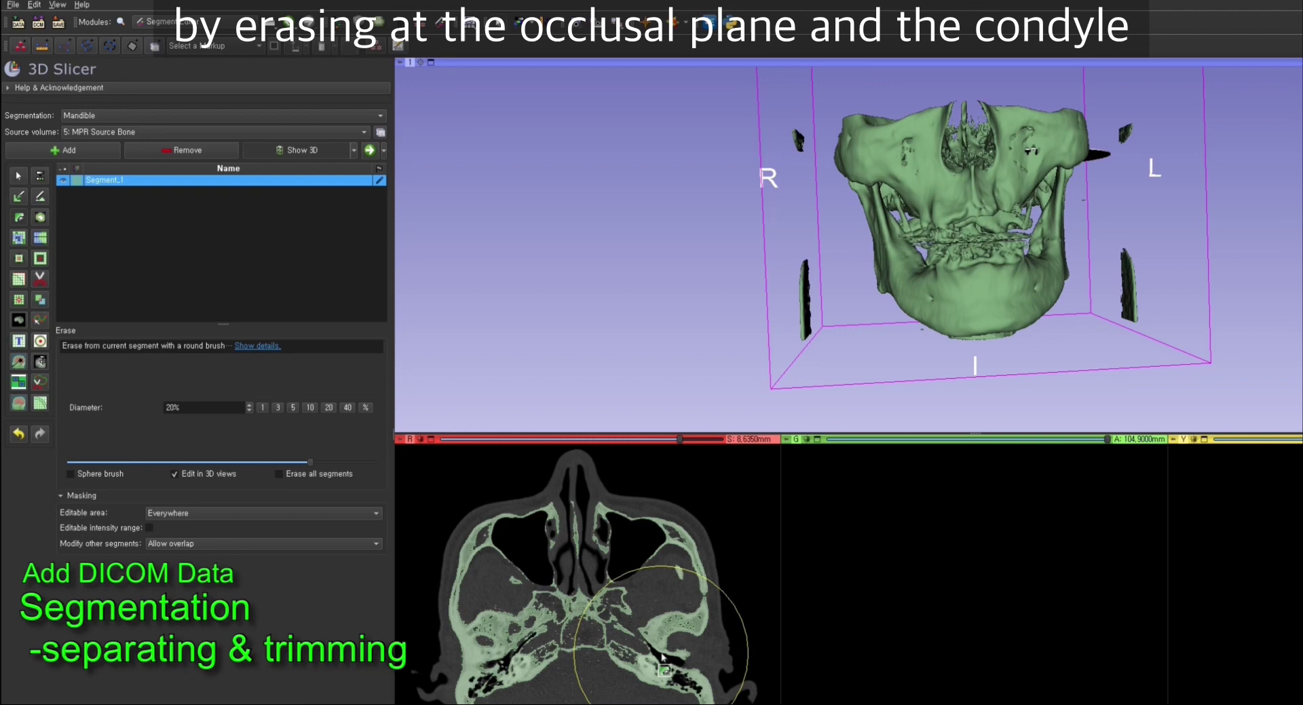
pyautogui.moveTo(669, 662); pyautogui.dragTo(530, 615)
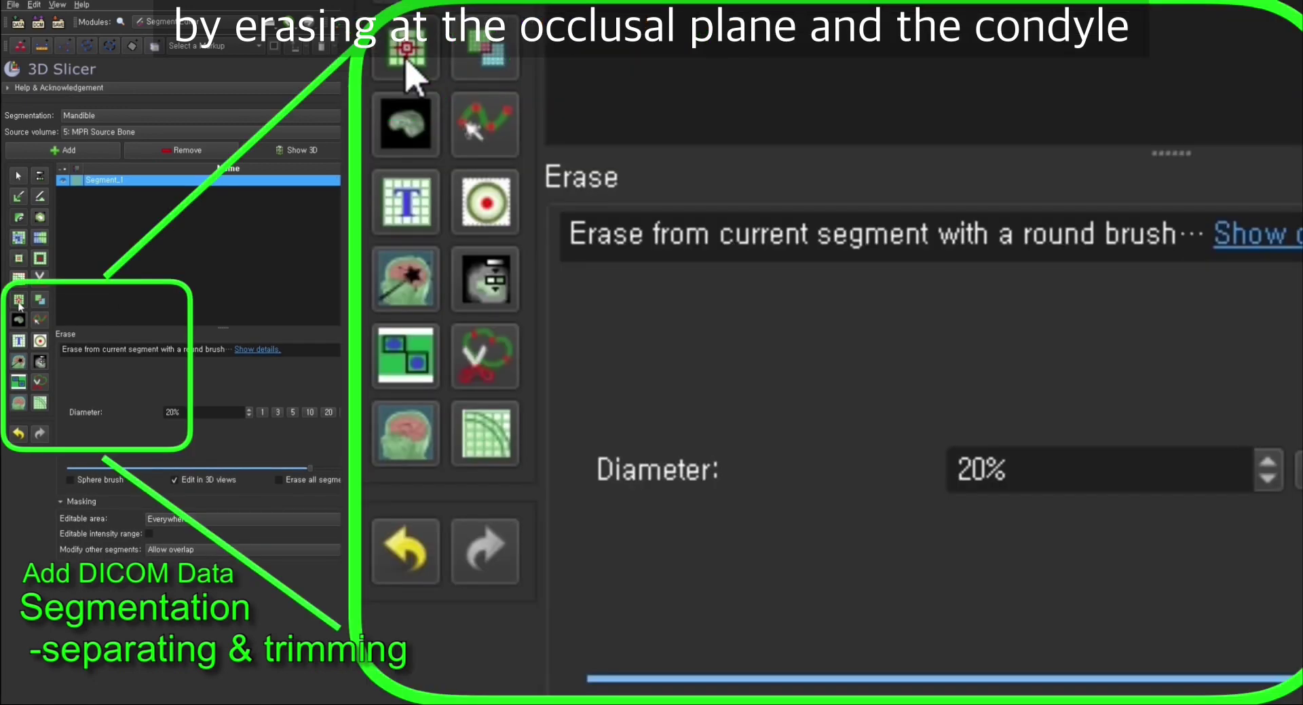
pyautogui.click(19, 300)
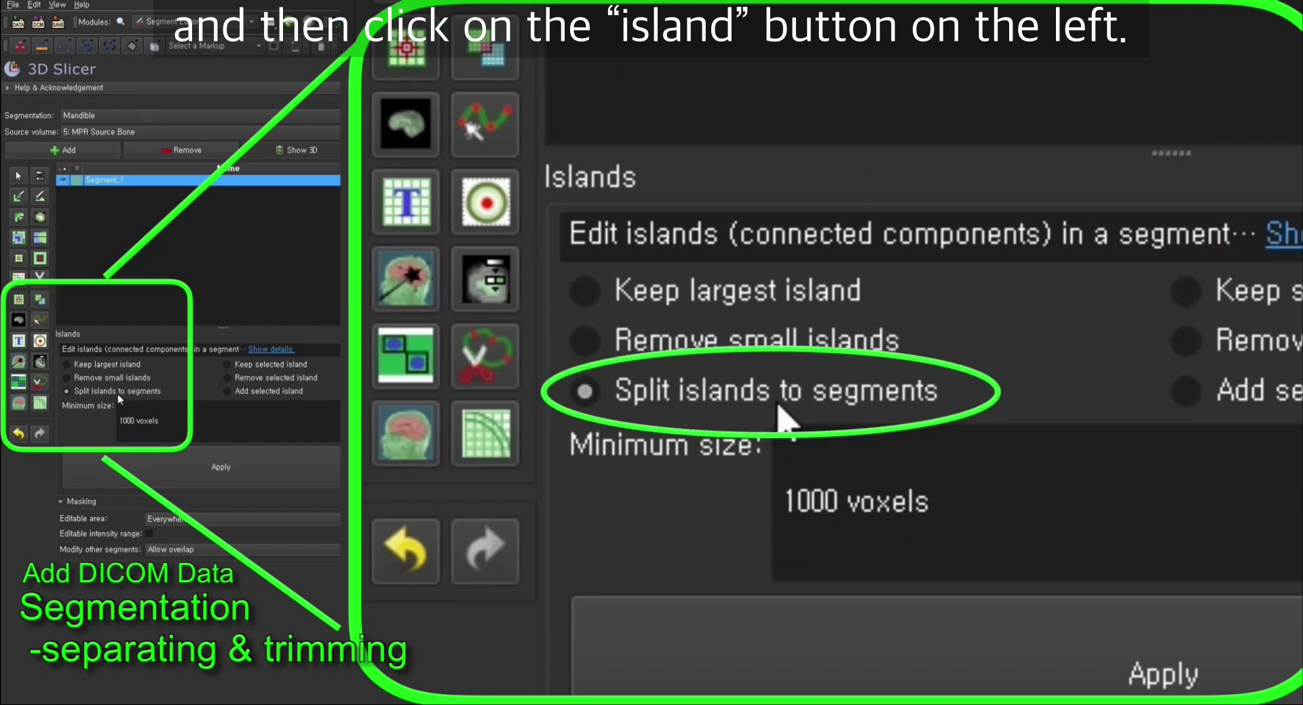
pyautogui.click(173, 467)
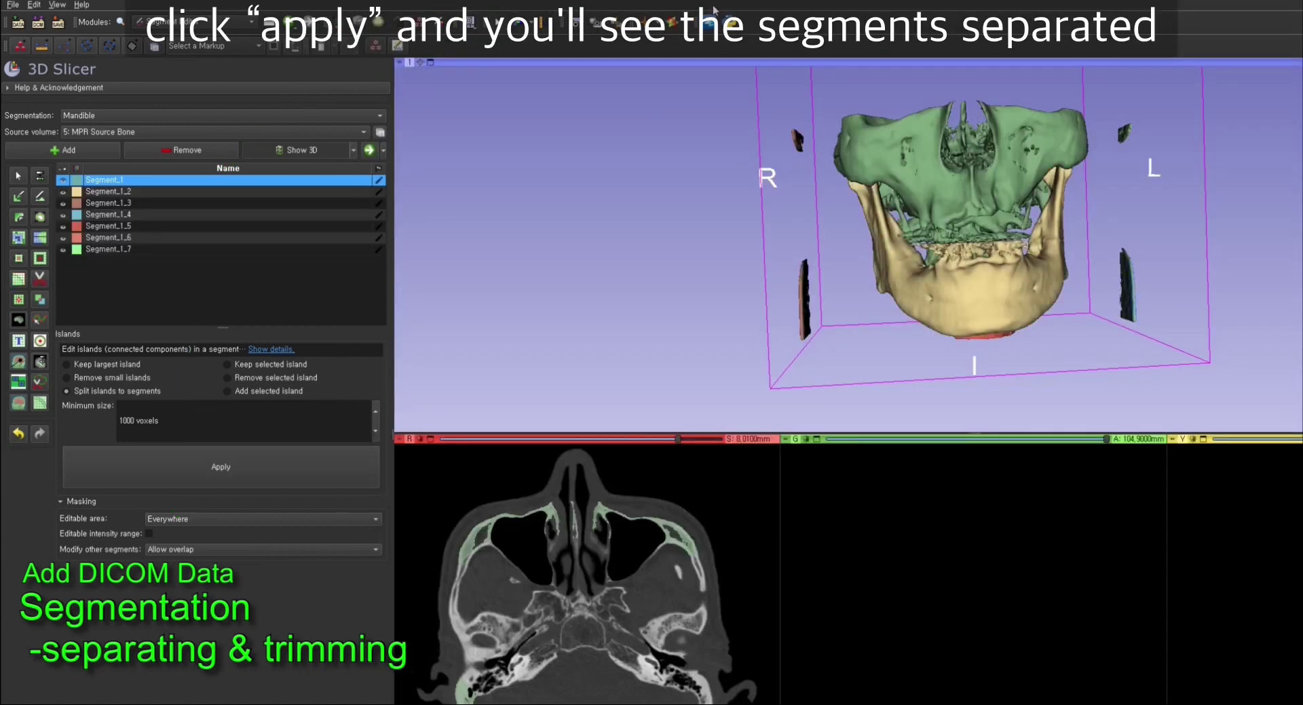
# Remove the skull segment and all leftover fragments, keeping only the mandible segment, Segment_1_2
pyautogui.click(137, 203)
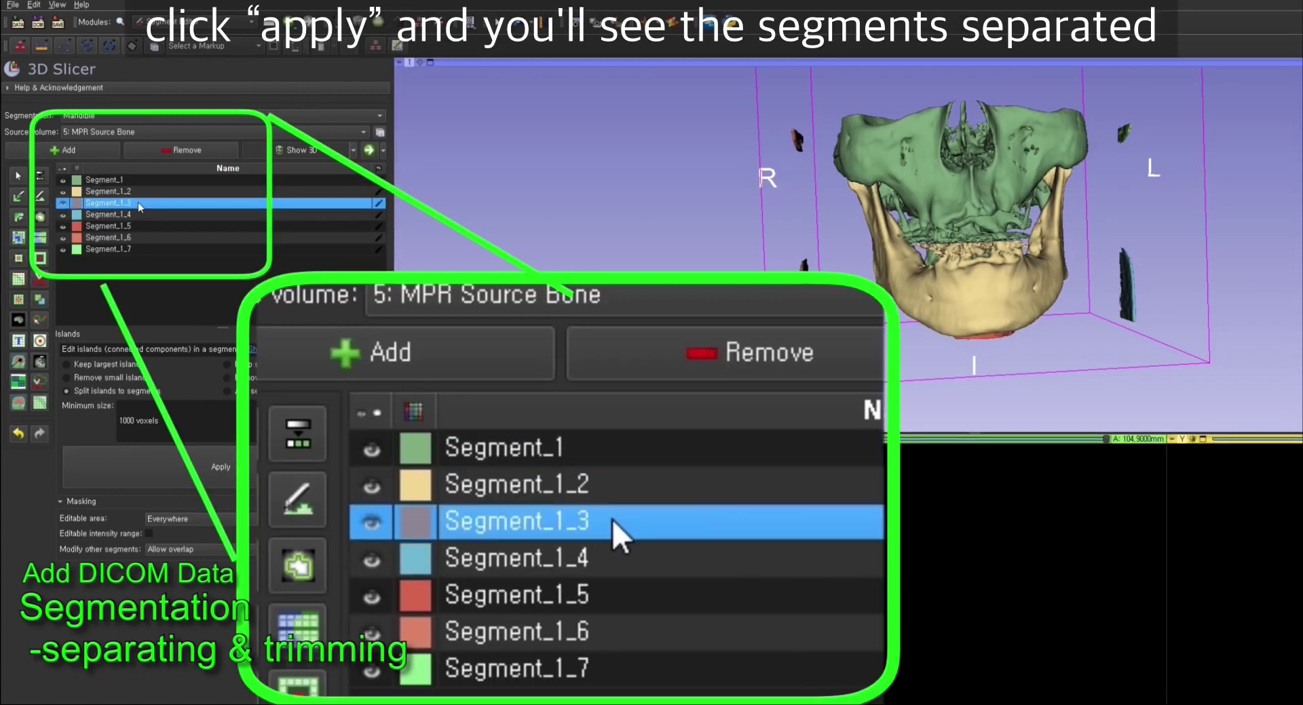
pyautogui.click(142, 249)
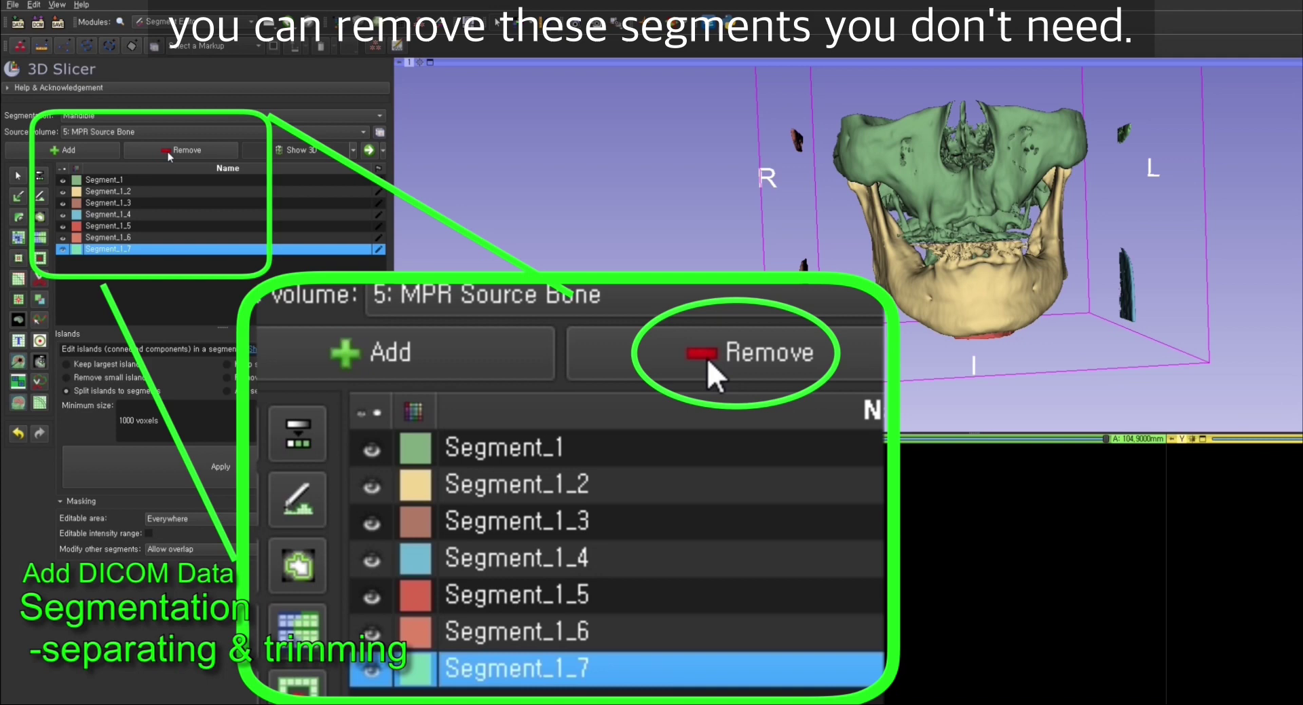
pyautogui.click(169, 151)
pyautogui.click(154, 215)
pyautogui.click(168, 152)
pyautogui.click(153, 226)
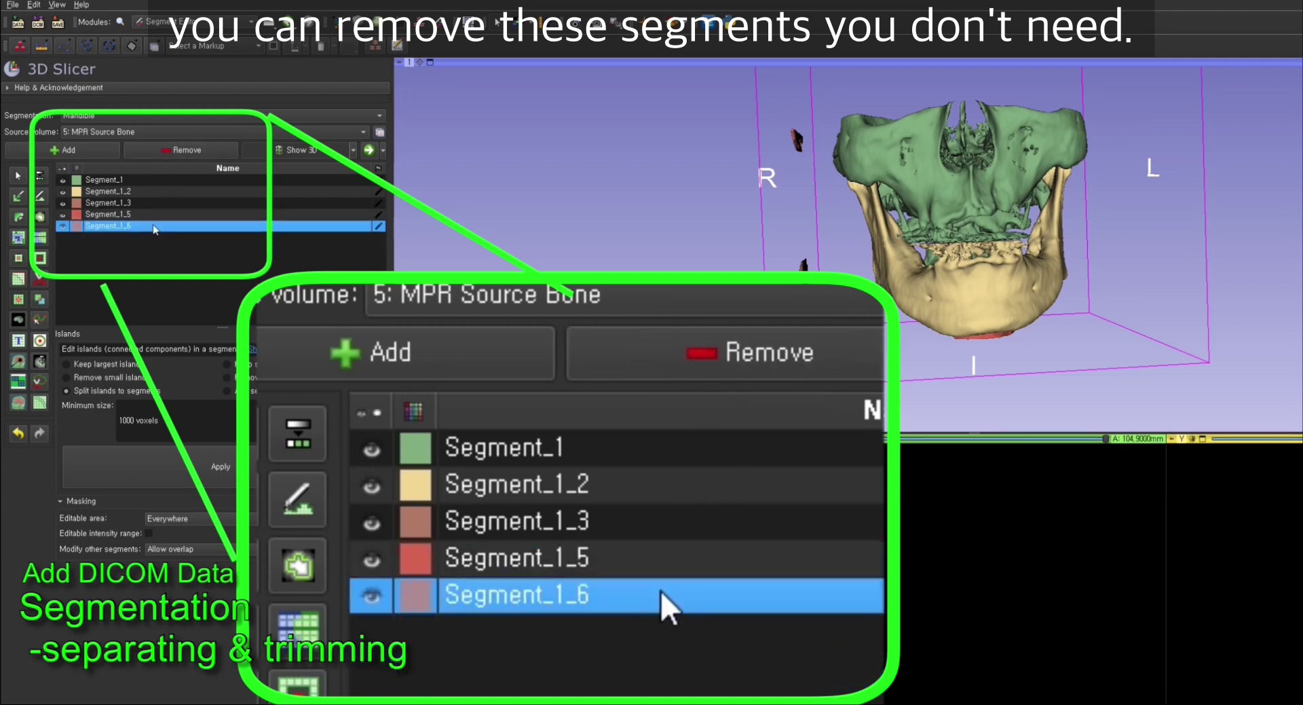
pyautogui.click(183, 152)
pyautogui.click(190, 152)
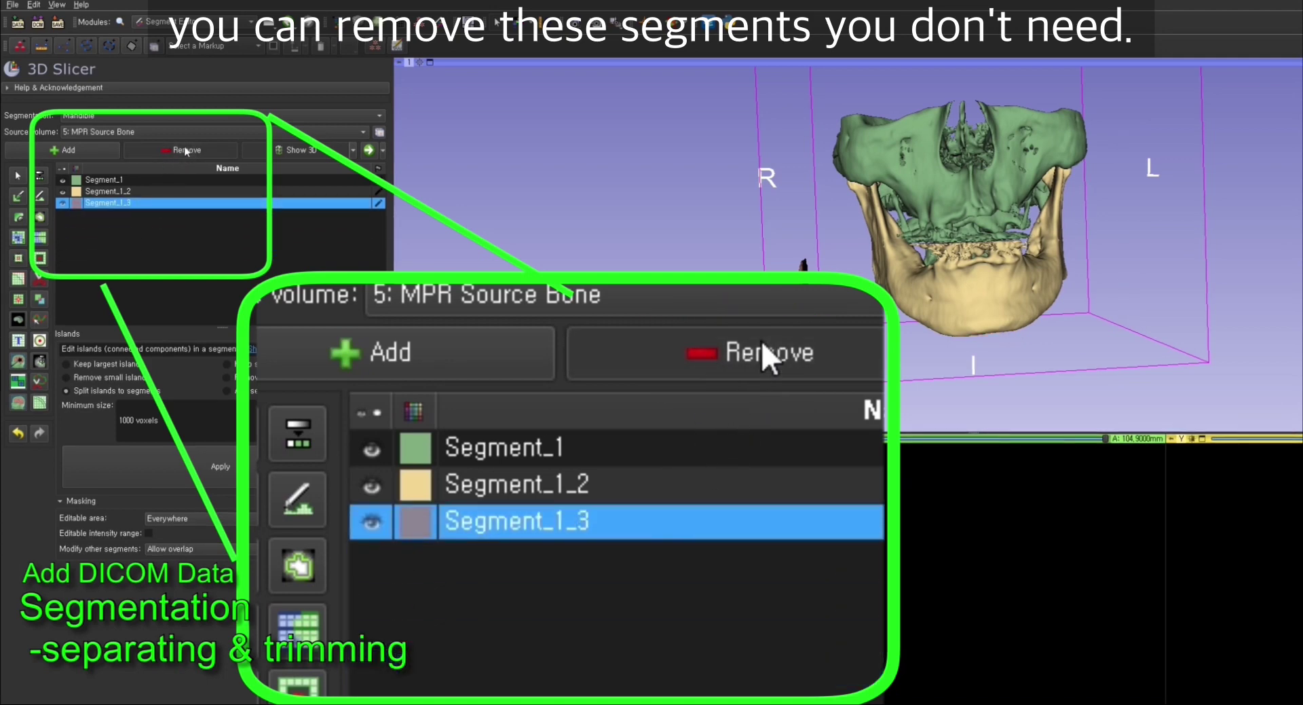
pyautogui.click(185, 148)
pyautogui.moveTo(556, 271); pyautogui.dragTo(601, 258)
pyautogui.click(138, 180)
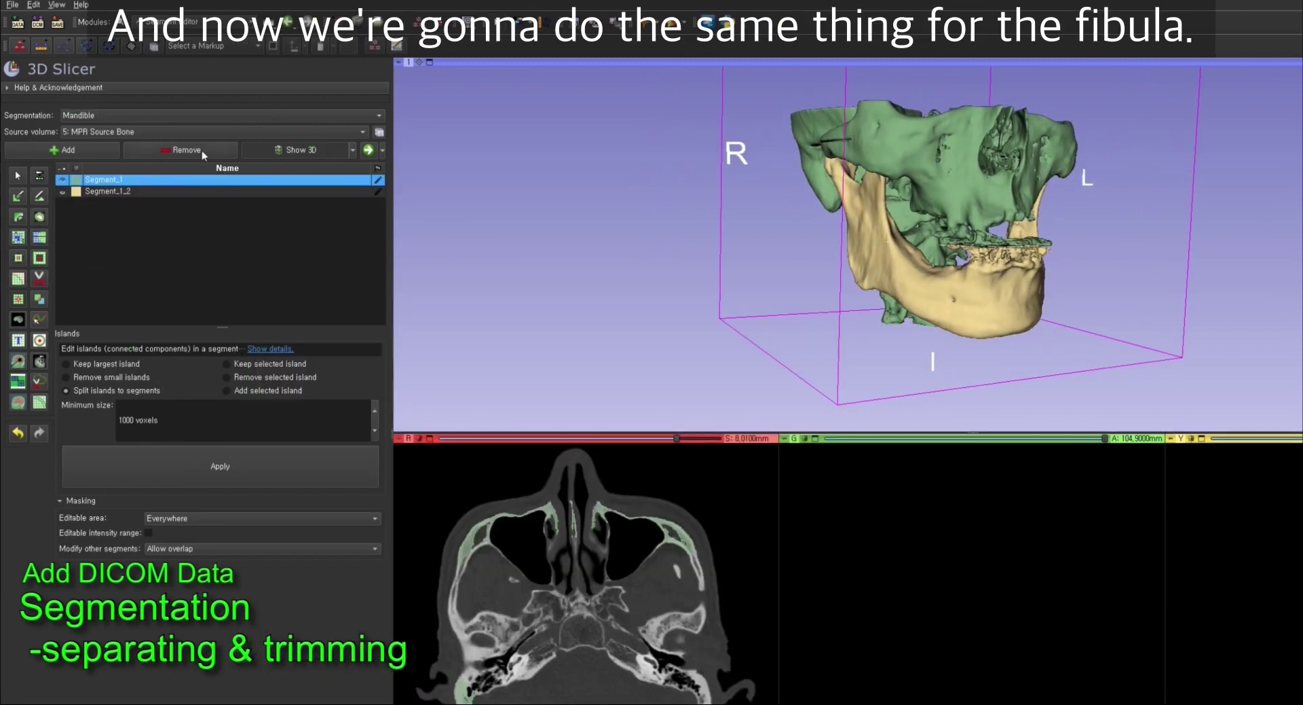
pyautogui.click(201, 149)
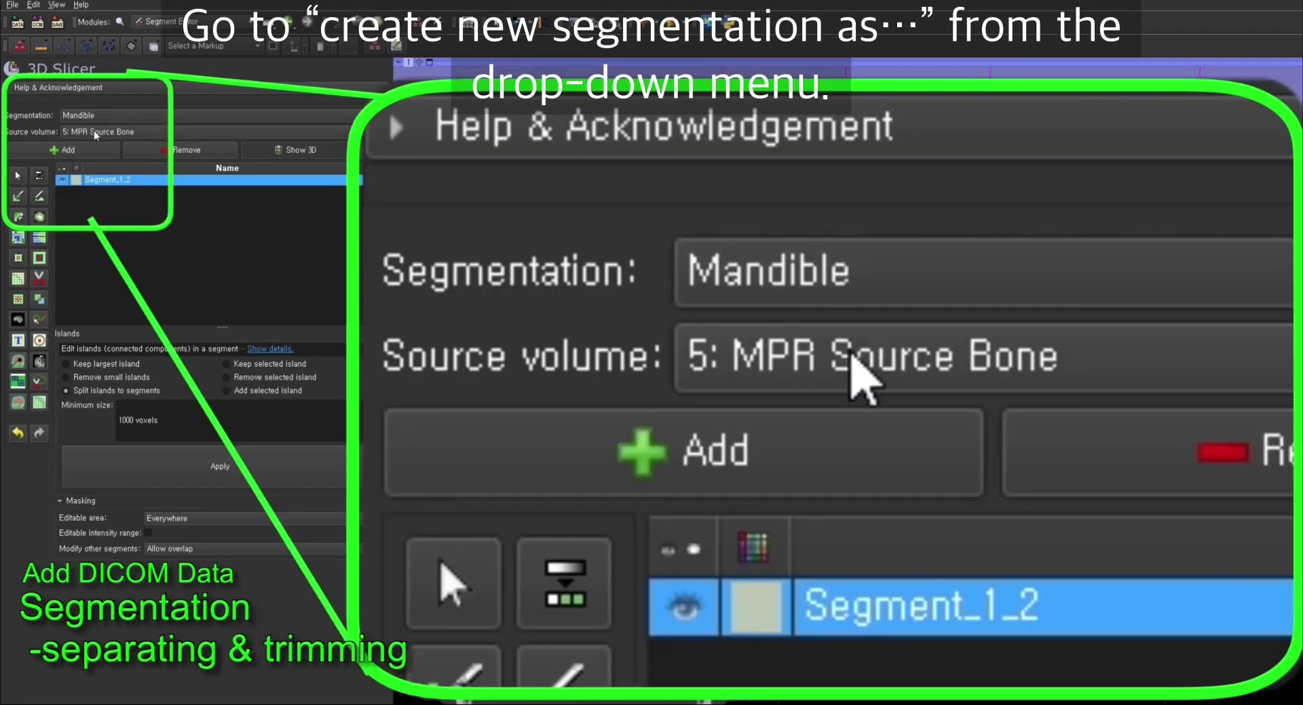
# Create a new segmentation named Fibula and set its source volume to "6: Artery 1-0.7mm ----> geaw01"
pyautogui.click(96, 118)
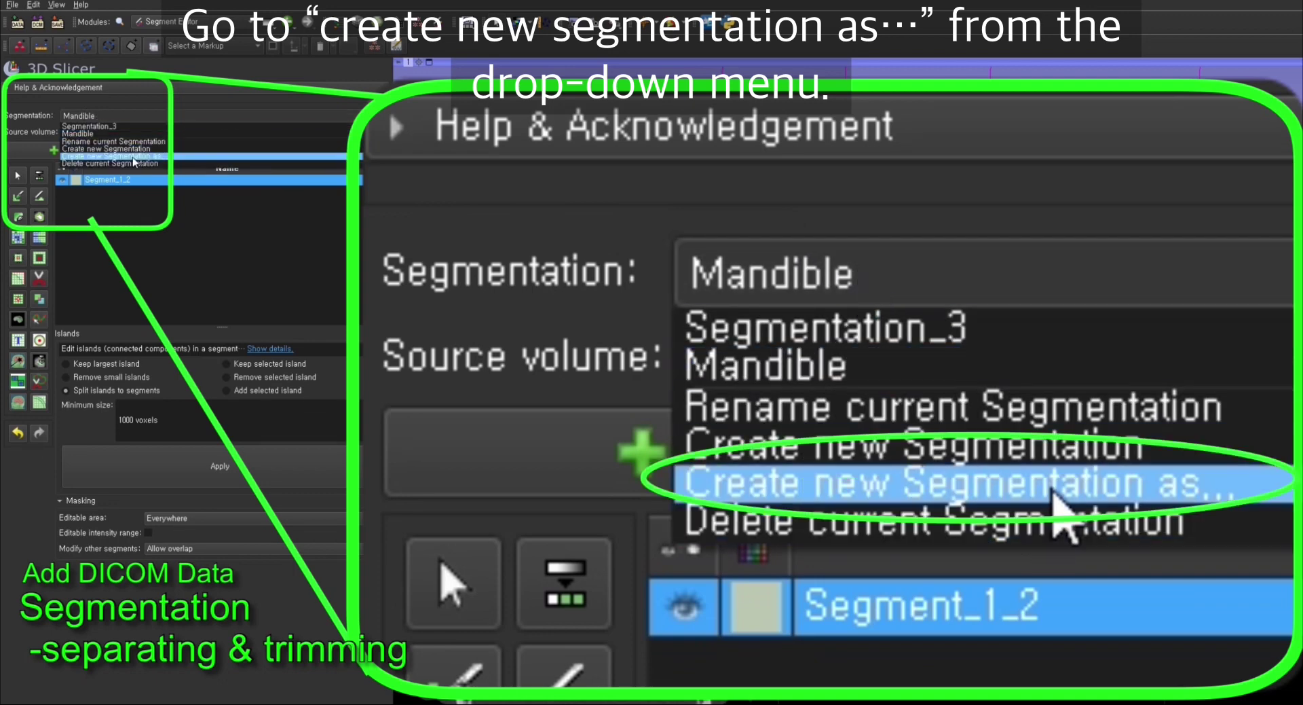
pyautogui.click(134, 157)
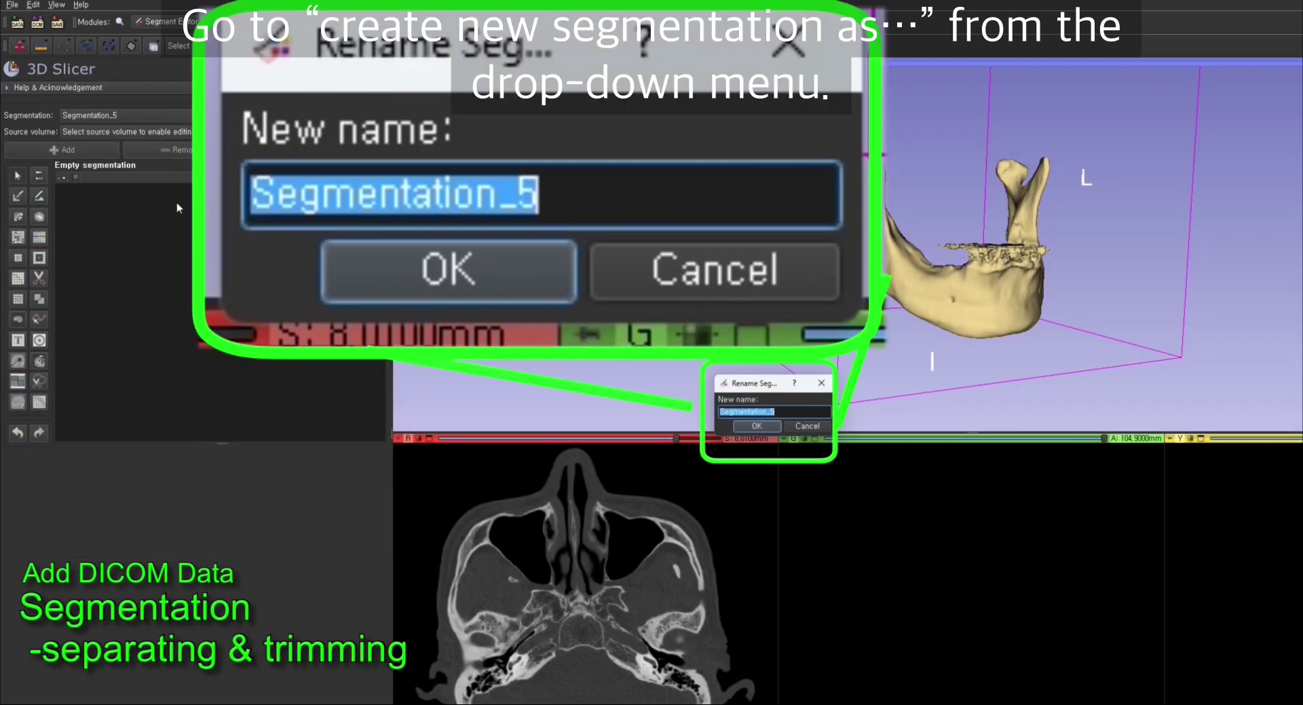
pyautogui.write('Fibula')
pyautogui.press('Return')
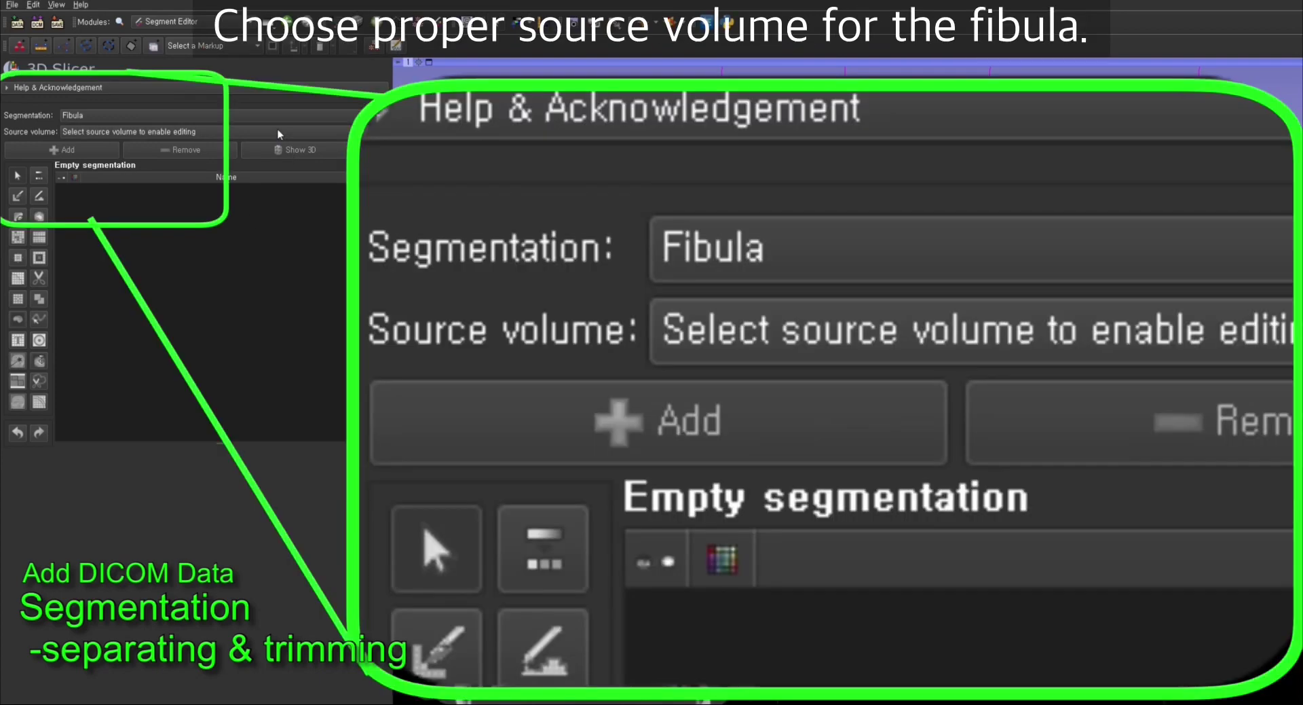
pyautogui.click(277, 131)
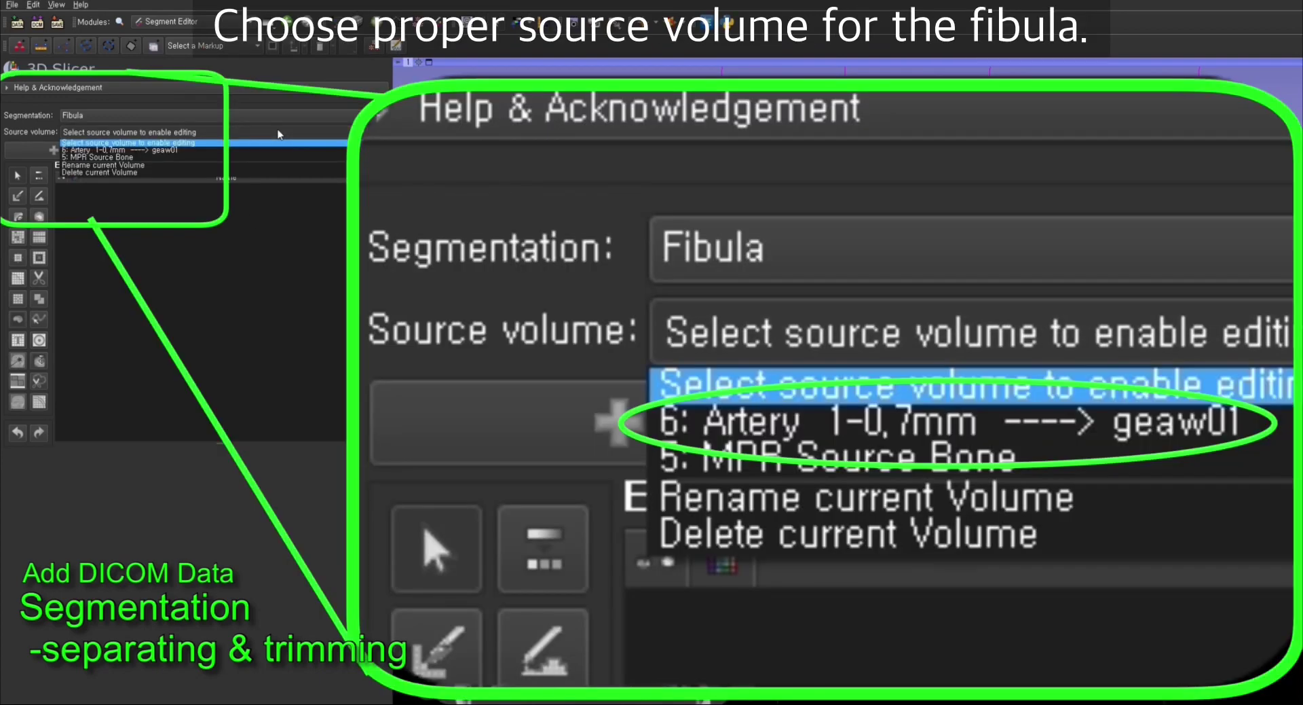
pyautogui.click(197, 149)
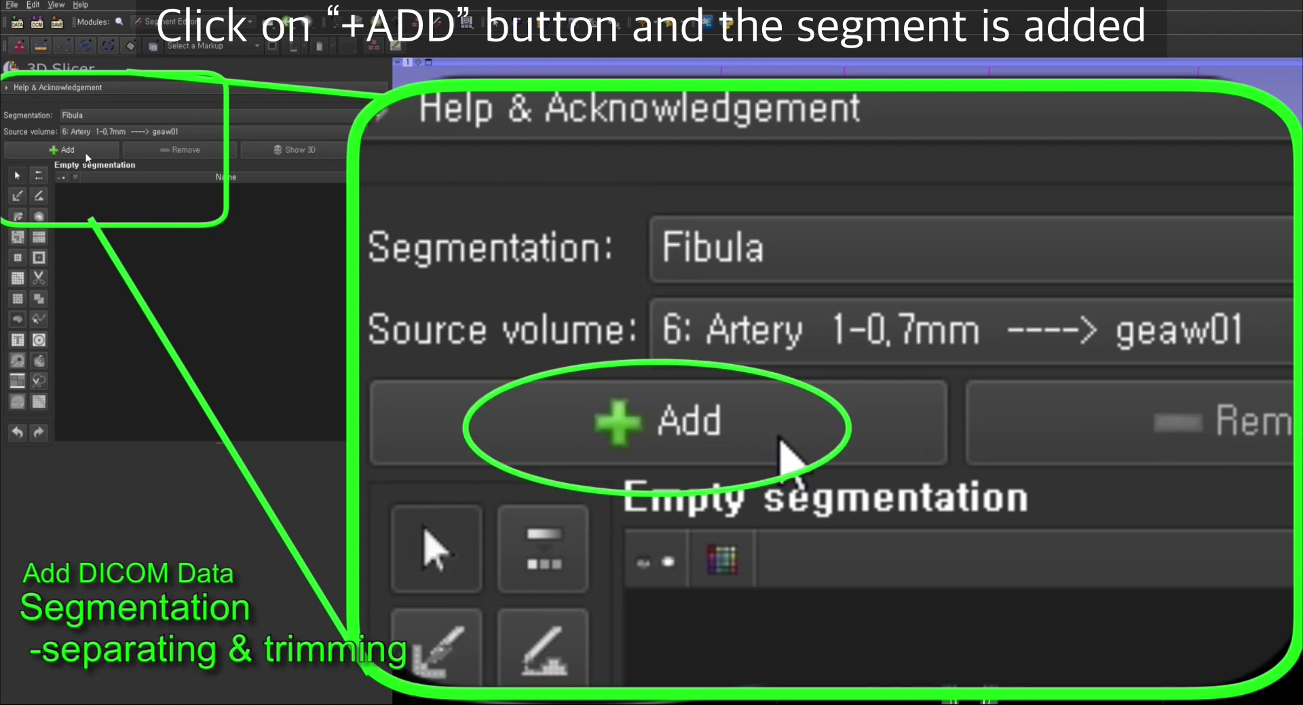
# Add a segment to Fibula and set its threshold range to 441–2009 by sampling the bone in an enlarged axial leg slice
pyautogui.click(86, 153)
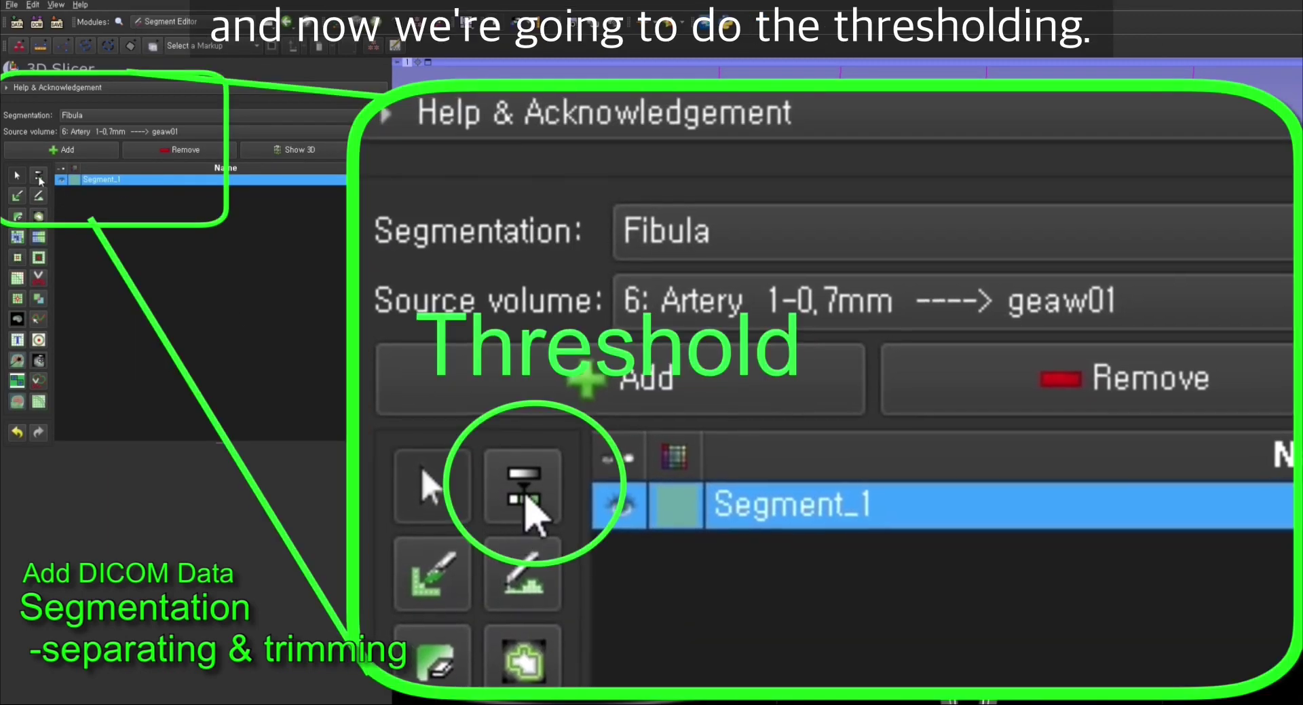
pyautogui.click(40, 177)
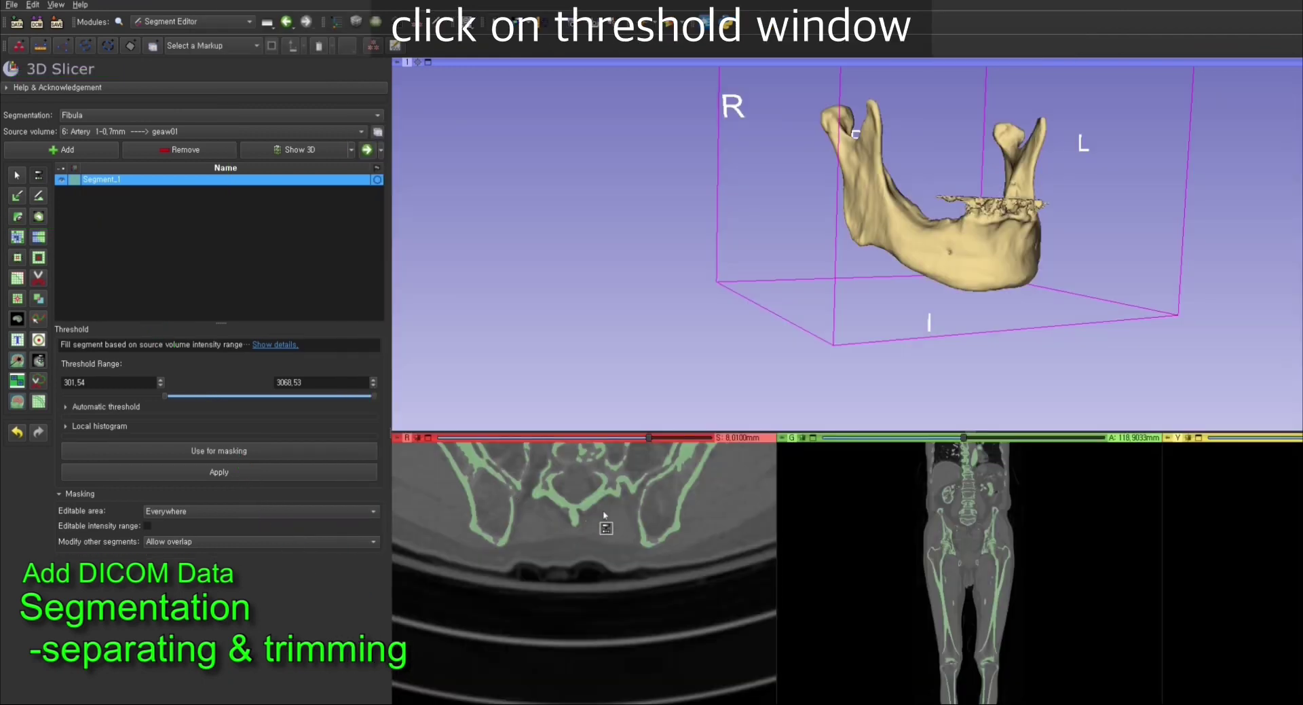
pyautogui.moveTo(648, 438); pyautogui.dragTo(561, 438)
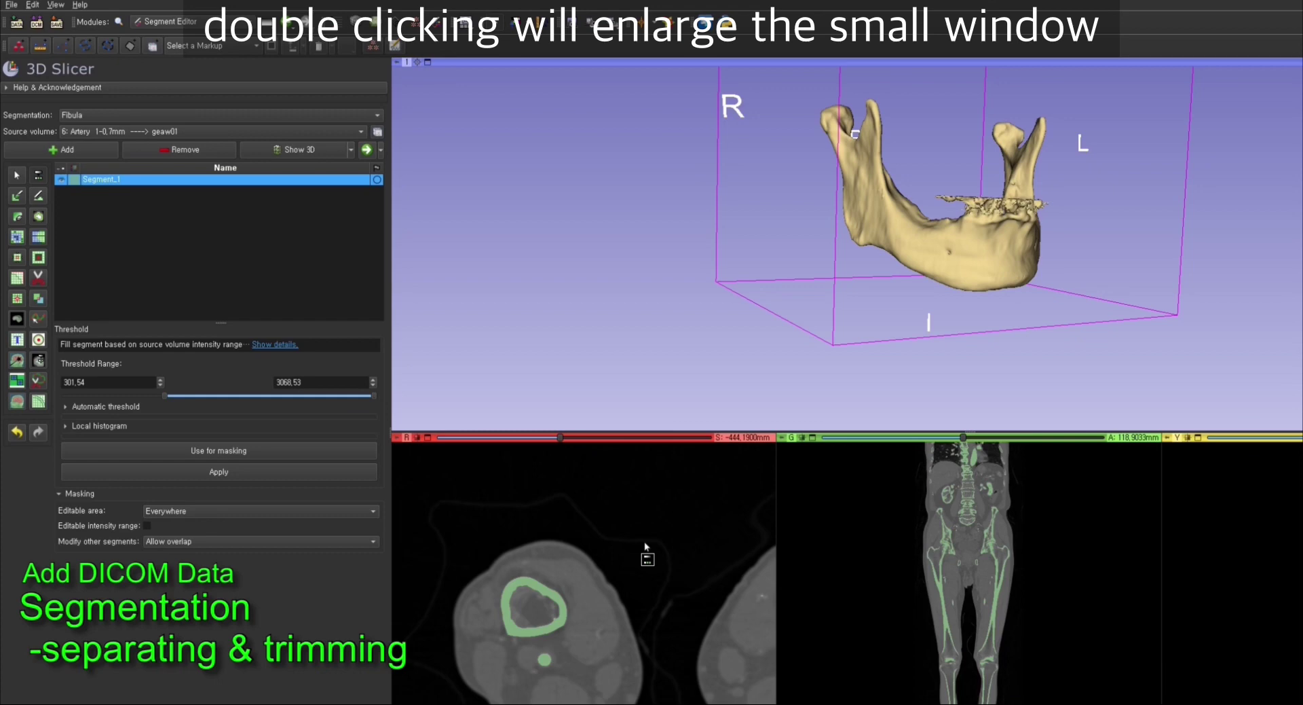
pyautogui.doubleClick(646, 546)
pyautogui.moveTo(809, 387); pyautogui.dragTo(812, 387)
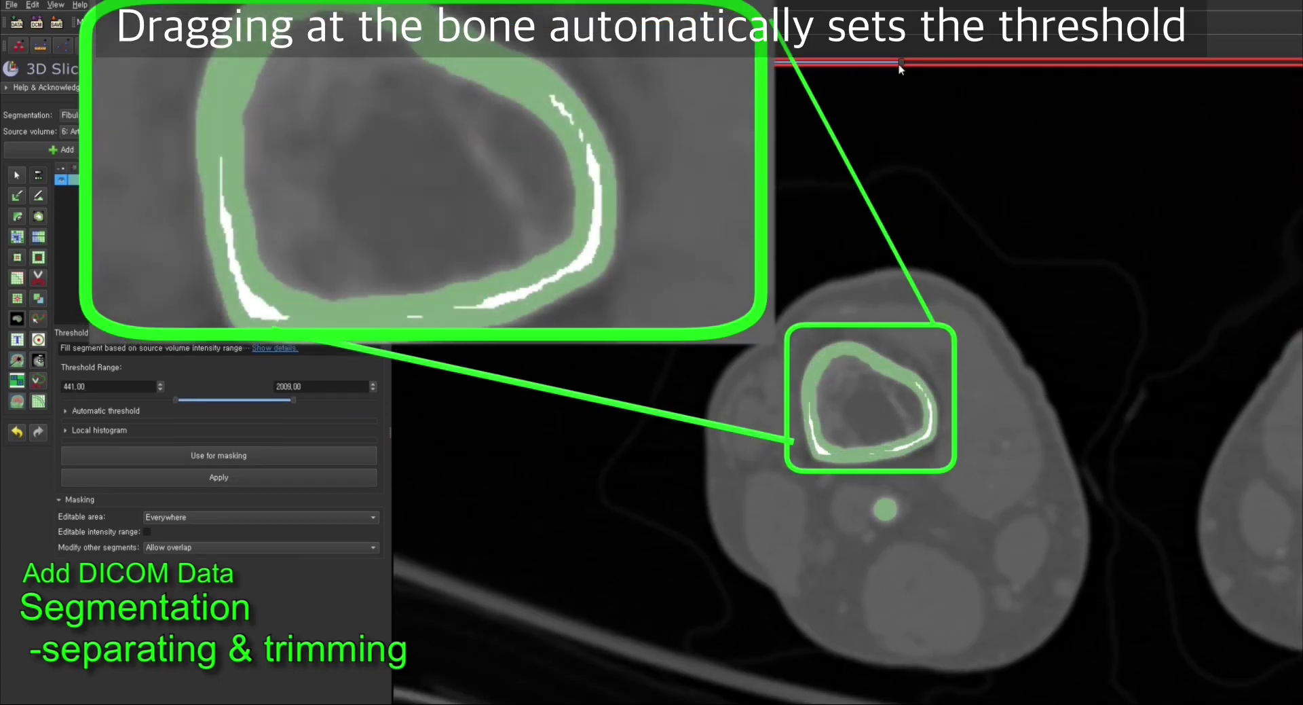
# Adjust the threshold range to include the leg arteries along with the bone and apply it to the segment
pyautogui.moveTo(900, 63); pyautogui.dragTo(690, 68)
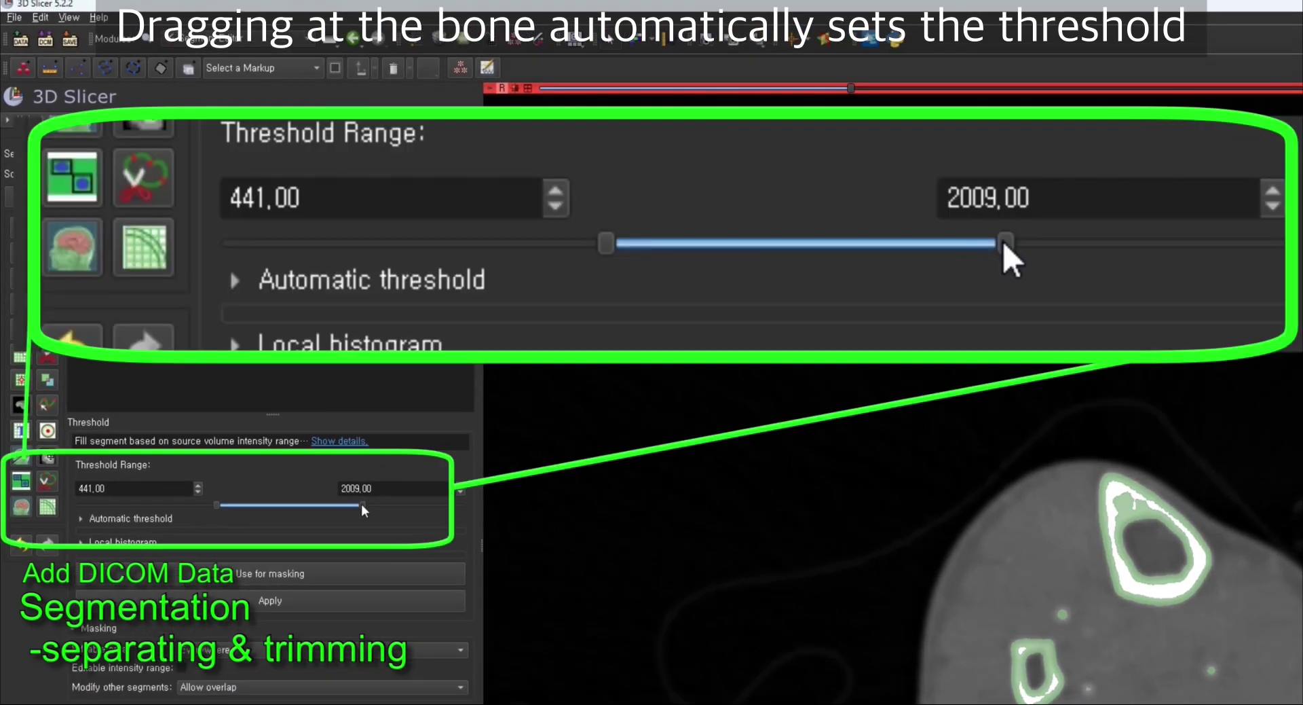
pyautogui.moveTo(208, 484); pyautogui.dragTo(205, 516)
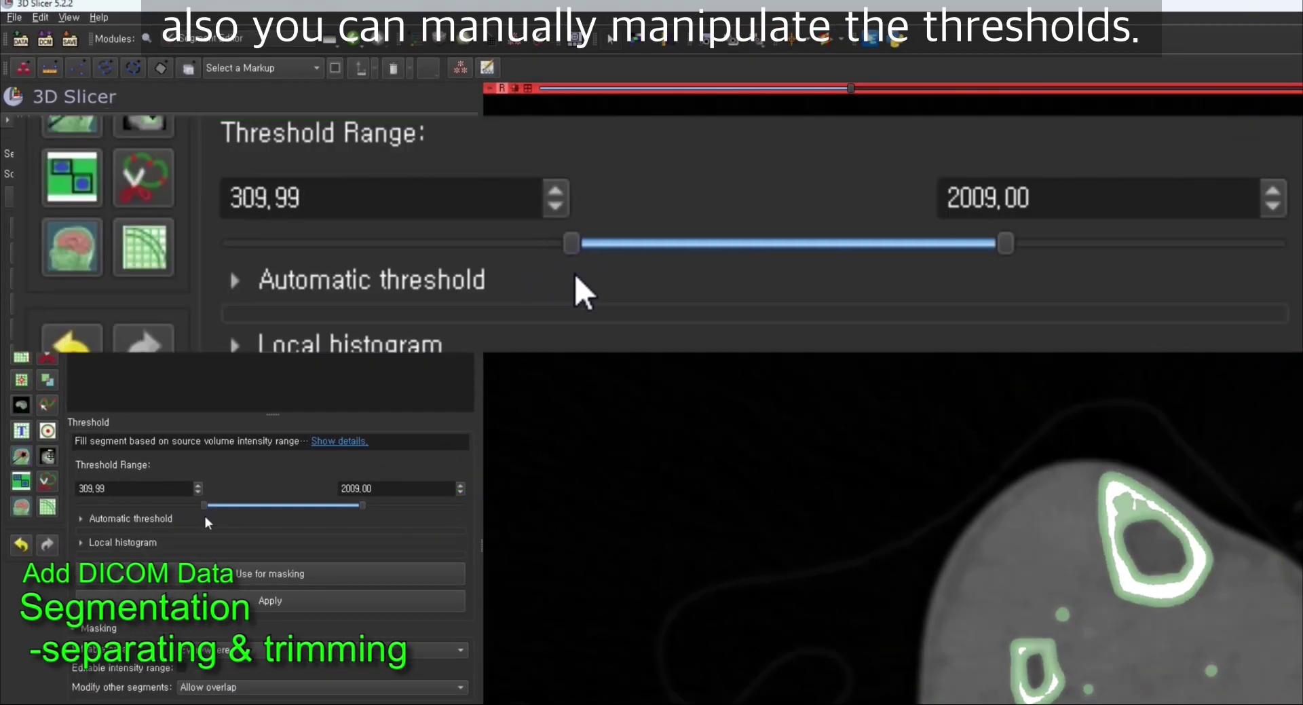
pyautogui.moveTo(357, 511); pyautogui.dragTo(406, 507)
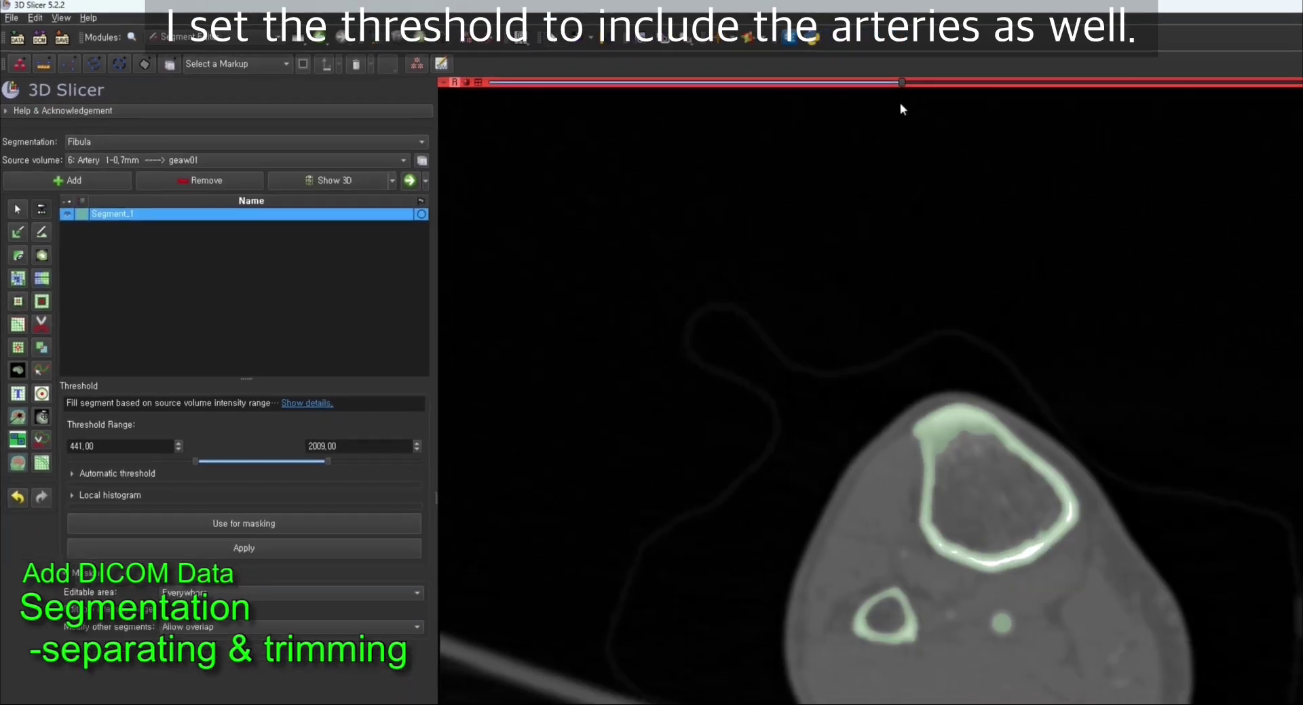
pyautogui.moveTo(901, 104); pyautogui.dragTo(770, 119)
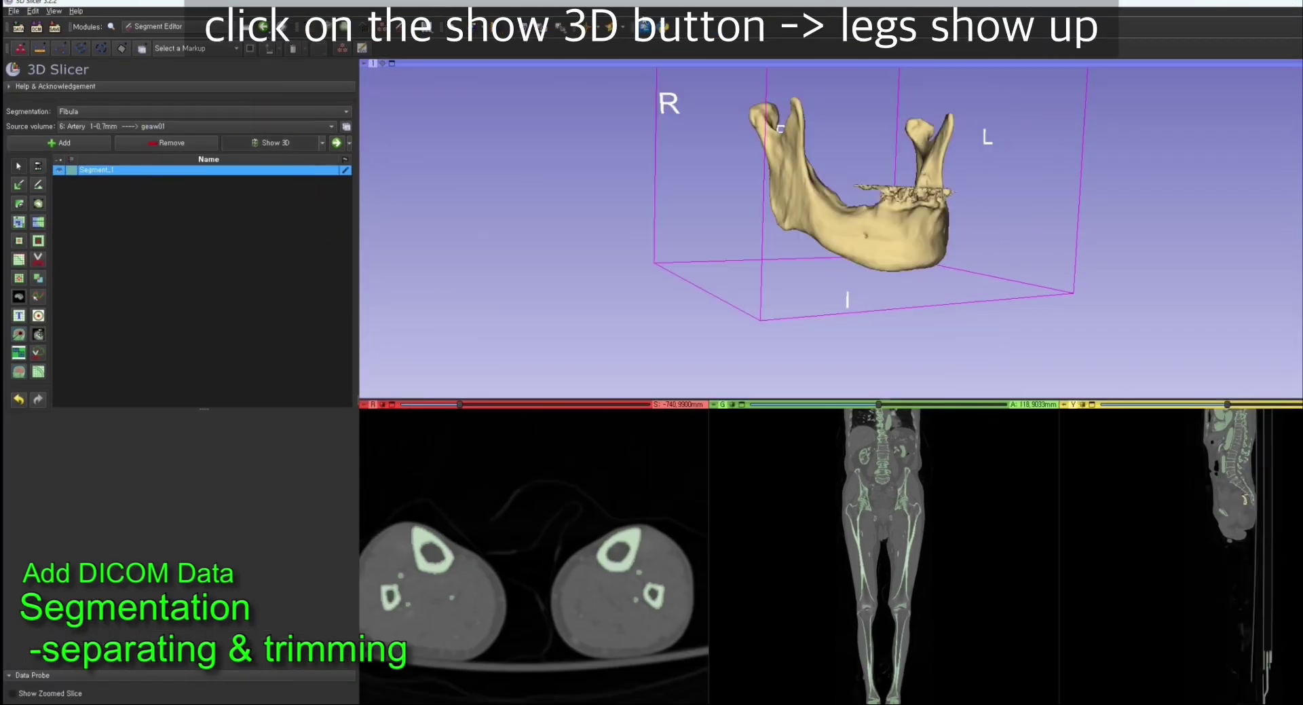
# Show the leg segment in 3D and erase across the patient's right ankle and knee with a 25% brush
pyautogui.moveTo(876, 151); pyautogui.dragTo(734, 110, button='middle')
pyautogui.scroll(-6, 706, 170)
pyautogui.moveTo(721, 264); pyautogui.dragTo(634, 187, button='middle')
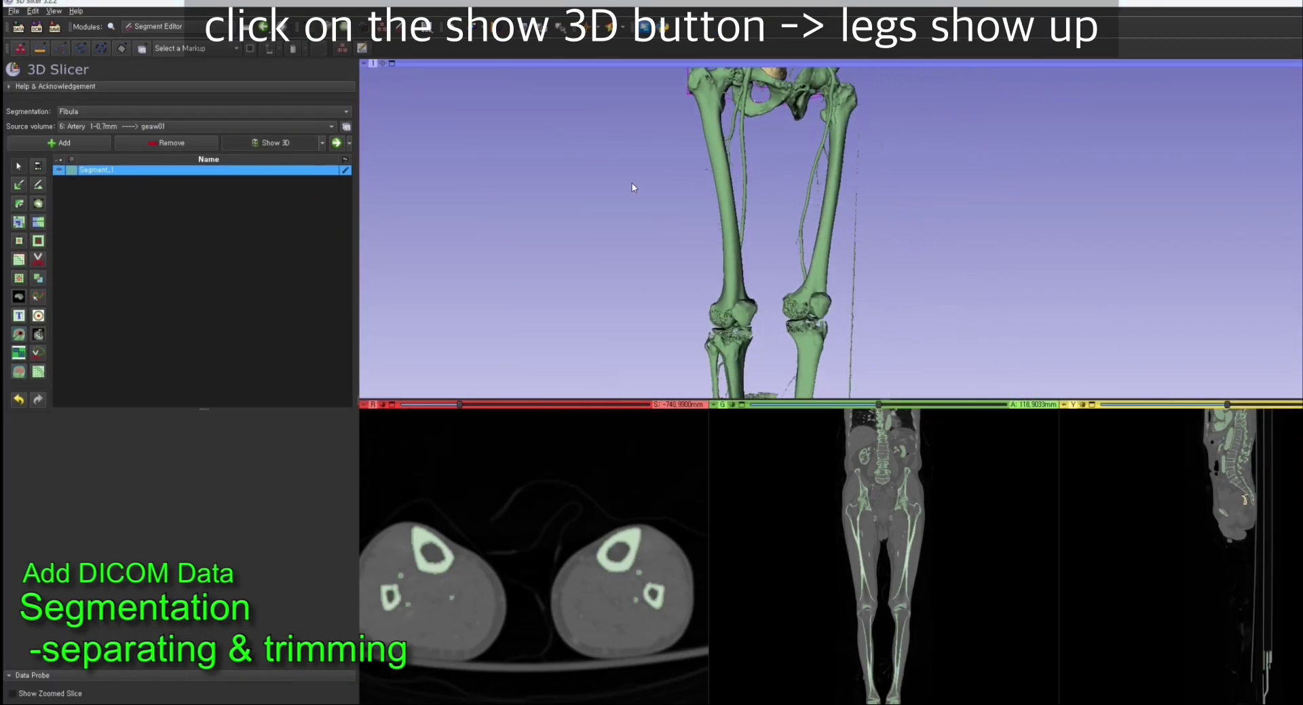
pyautogui.moveTo(720, 315); pyautogui.dragTo(707, 228, button='middle')
pyautogui.moveTo(706, 228); pyautogui.dragTo(649, 224)
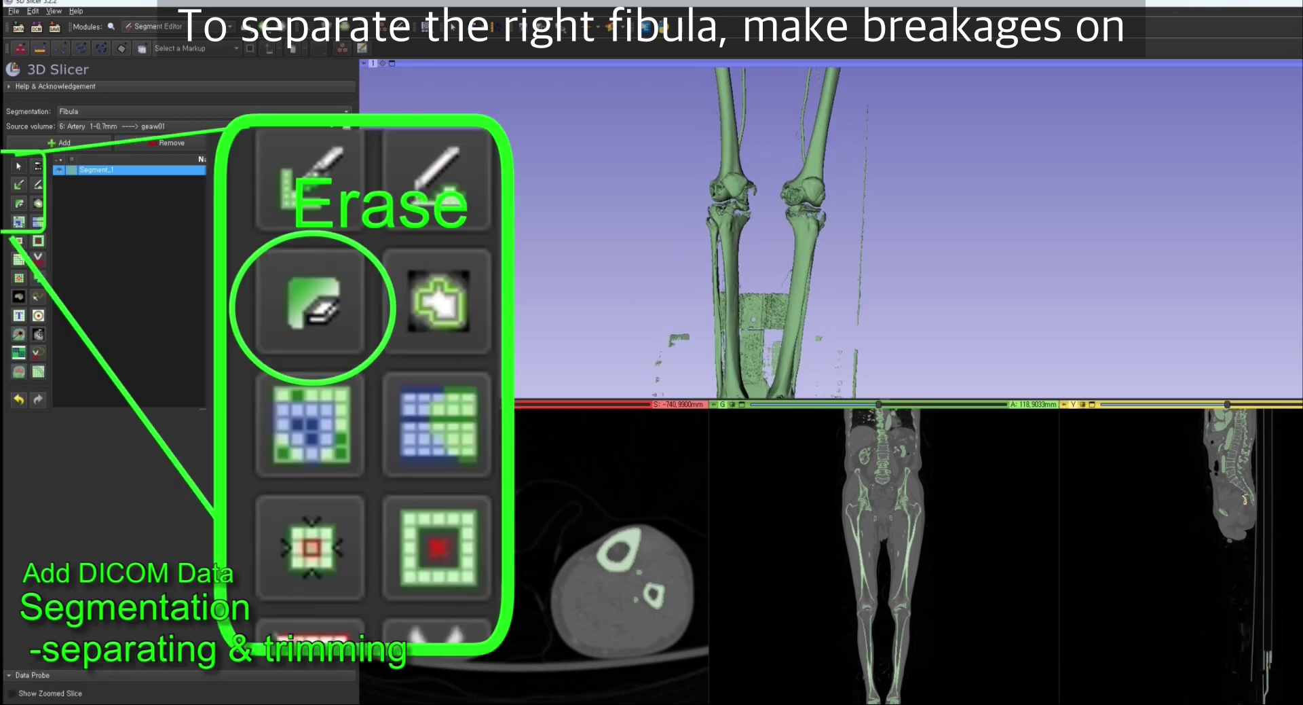
pyautogui.click(19, 203)
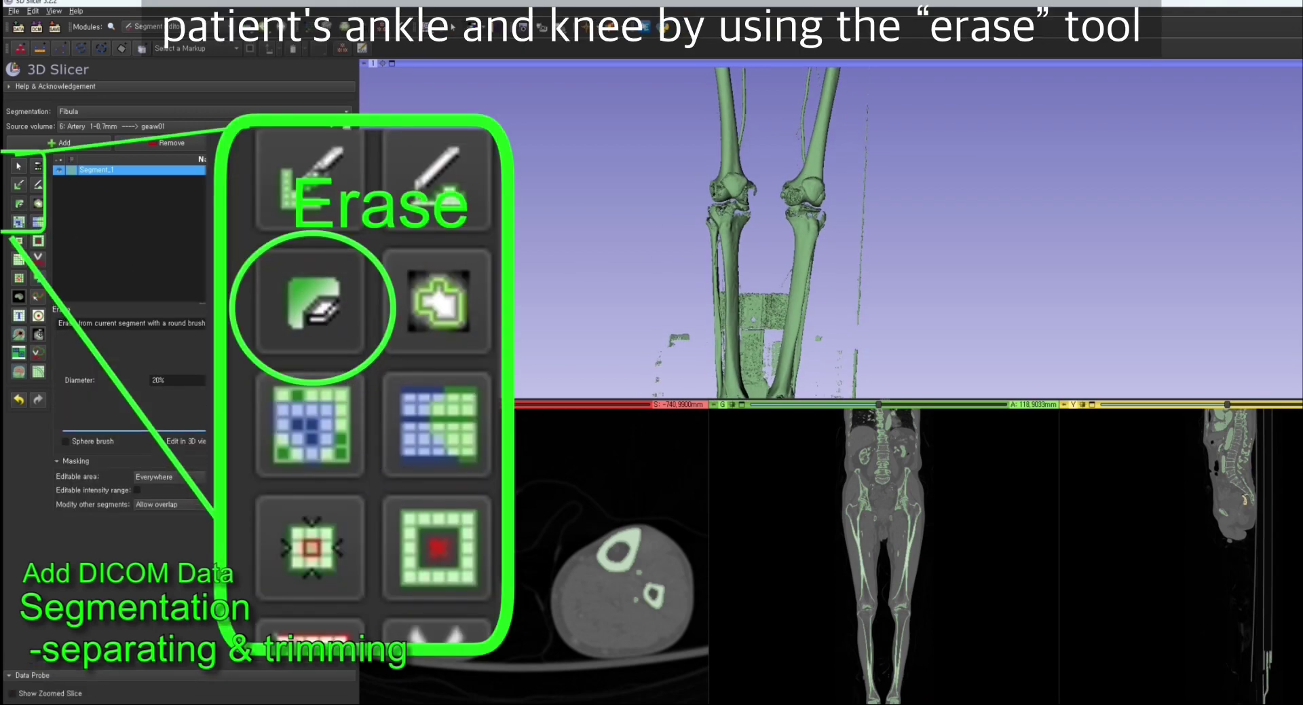
pyautogui.scroll(-20, 577, 556)
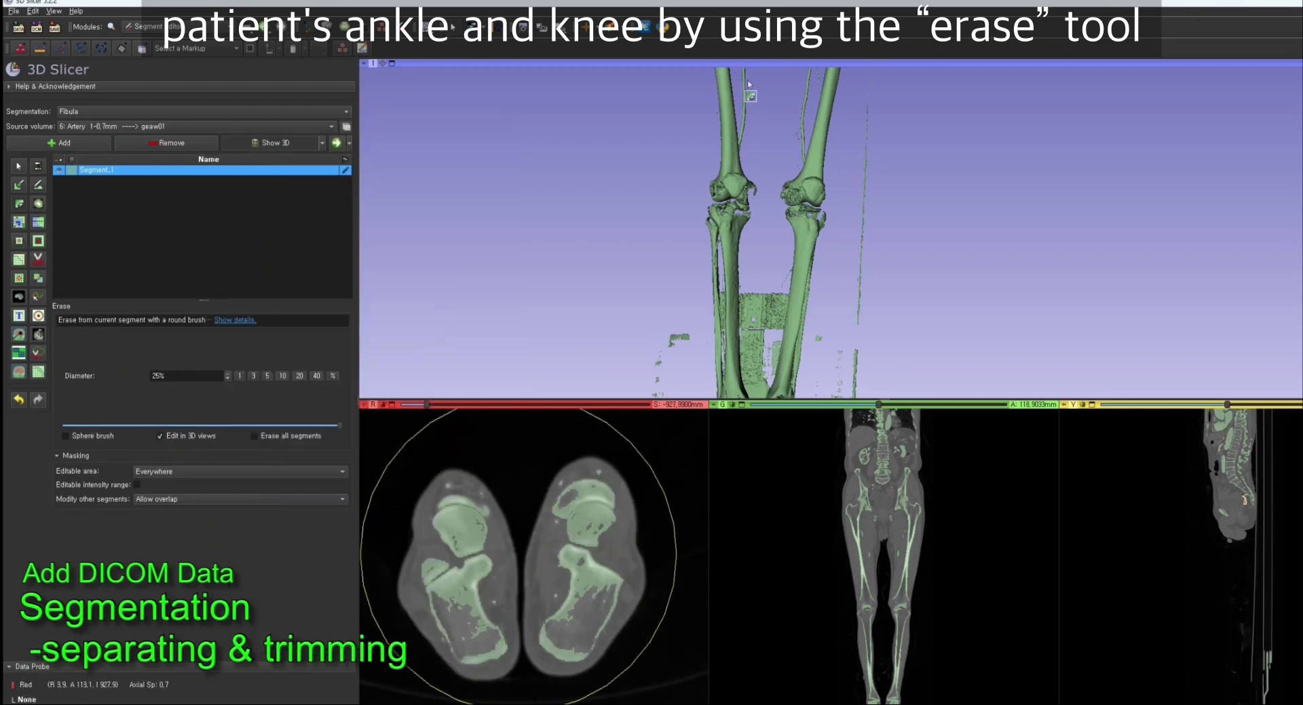
pyautogui.moveTo(427, 404); pyautogui.dragTo(496, 407)
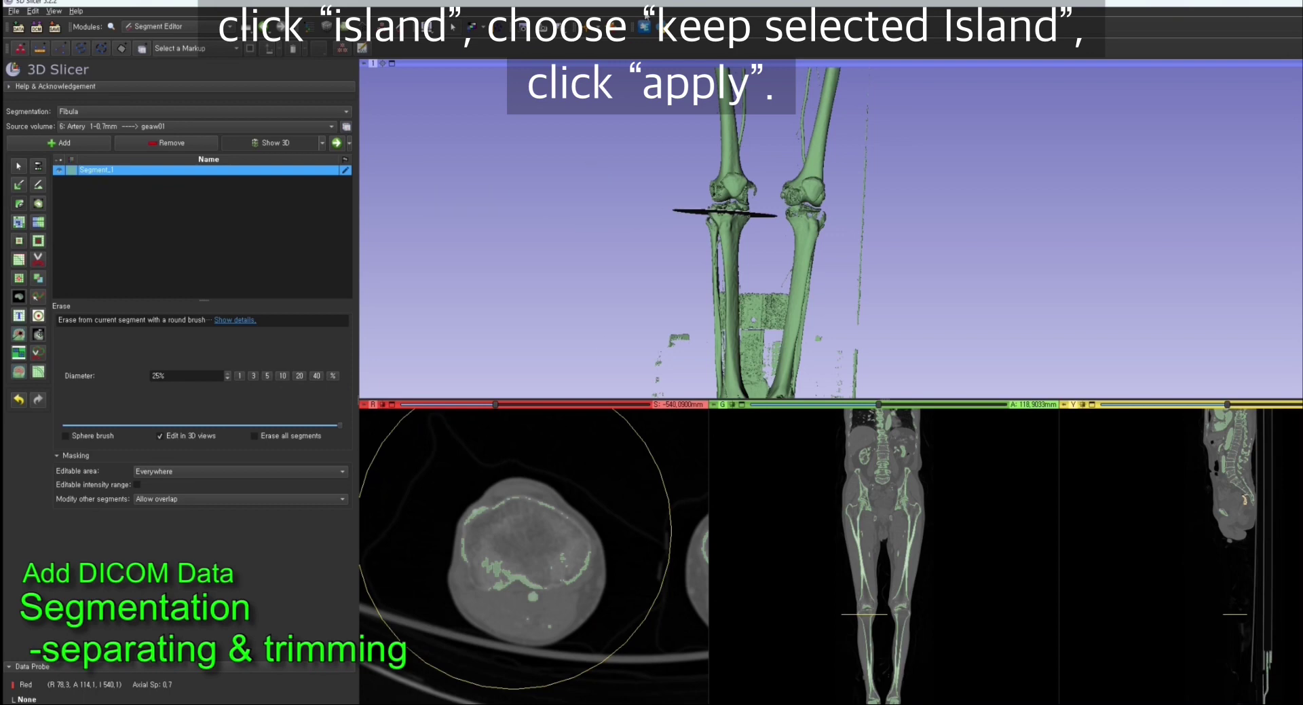
# Keep only the island containing the patient's right tibia and fibula using Keep selected island
pyautogui.click(19, 279)
pyautogui.click(19, 278)
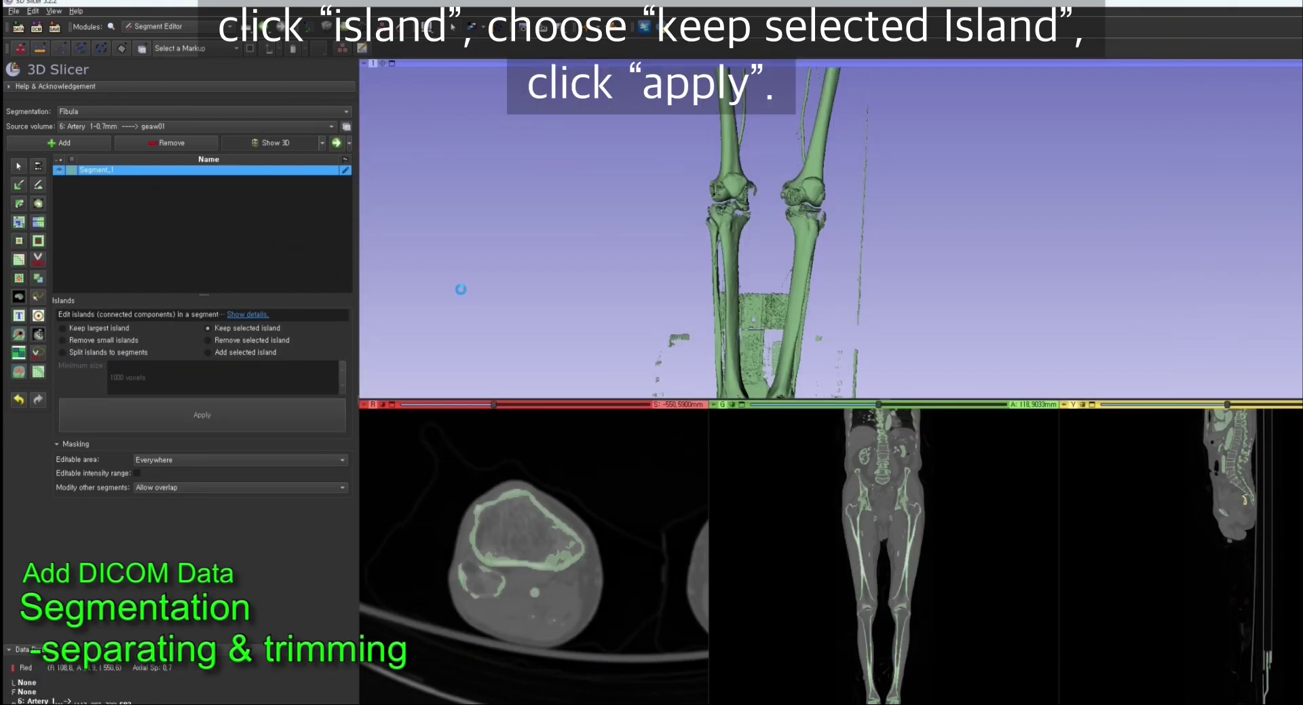
pyautogui.click(489, 516)
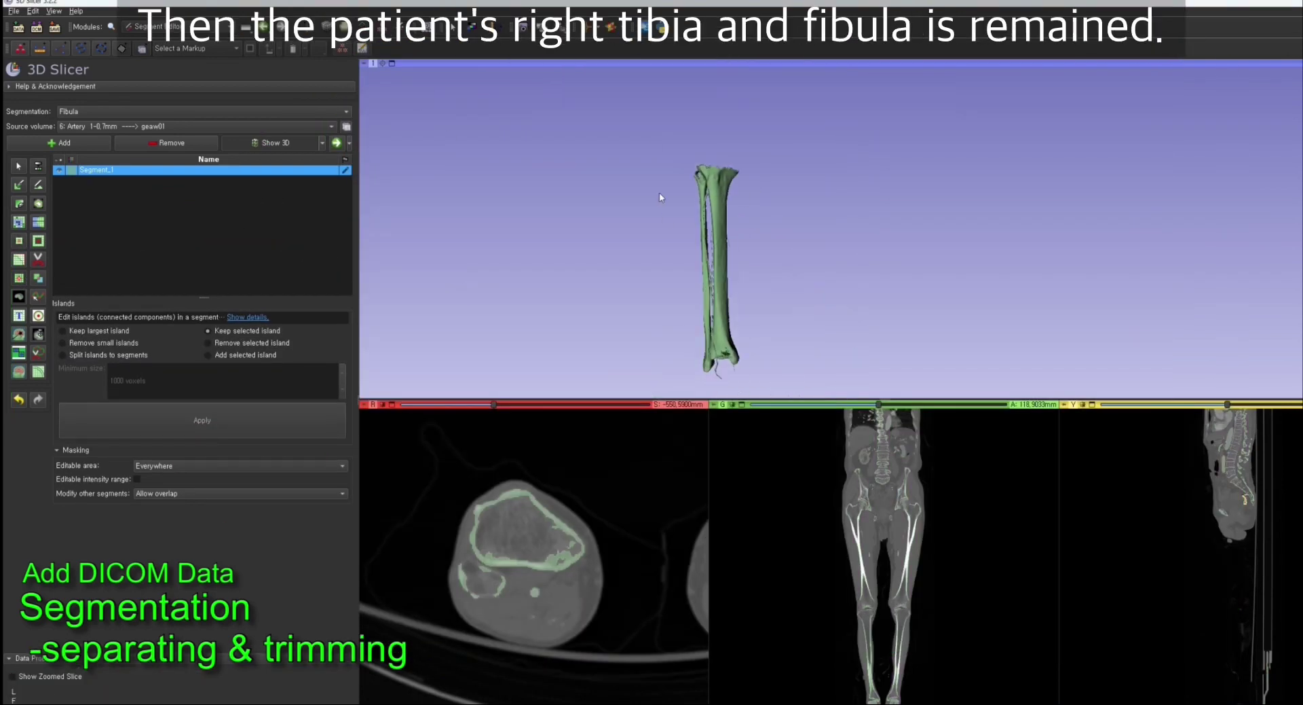
# Erase the connection between the tibia and fibula at the ankle end with a 5% brush
pyautogui.scroll(4, 659, 197)
pyautogui.moveTo(629, 346); pyautogui.dragTo(629, 198, button='middle')
pyautogui.moveTo(628, 199); pyautogui.dragTo(752, 205)
pyautogui.click(19, 203)
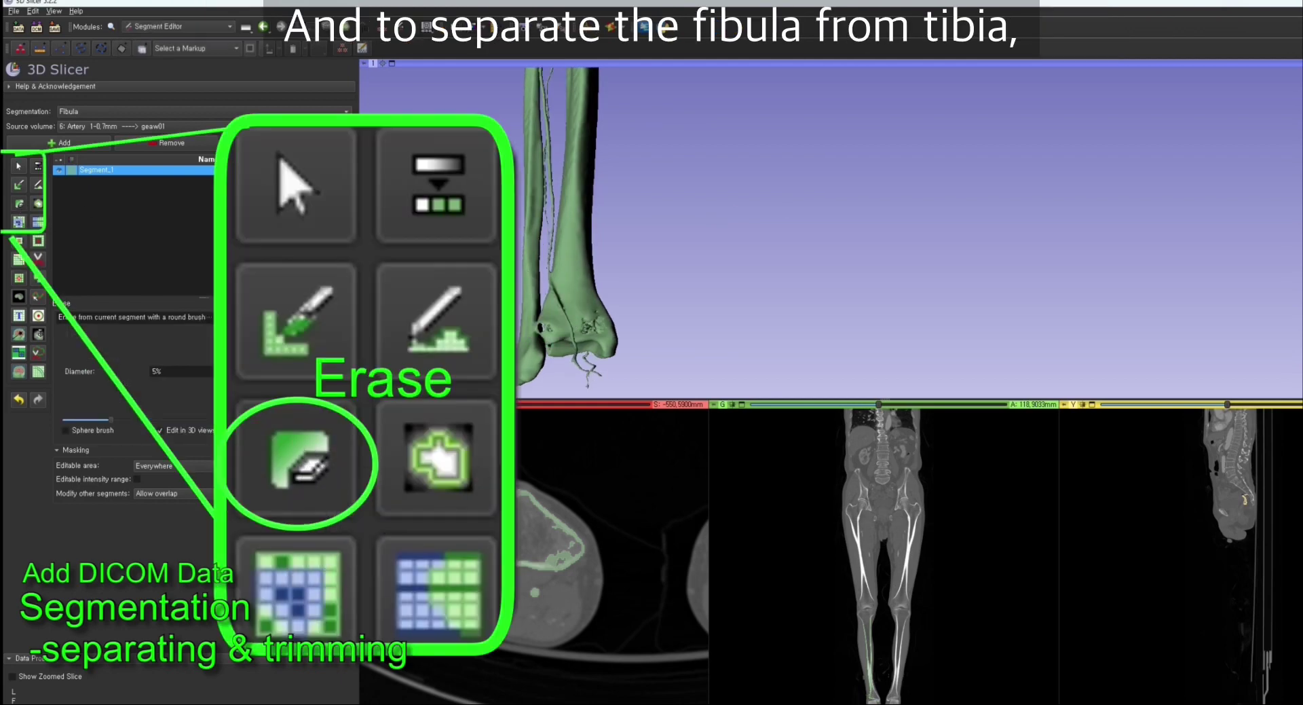
pyautogui.moveTo(652, 292)
pyautogui.mouseDown()
pyautogui.moveTo(679, 278)
pyautogui.moveTo(686, 296)
pyautogui.mouseUp()
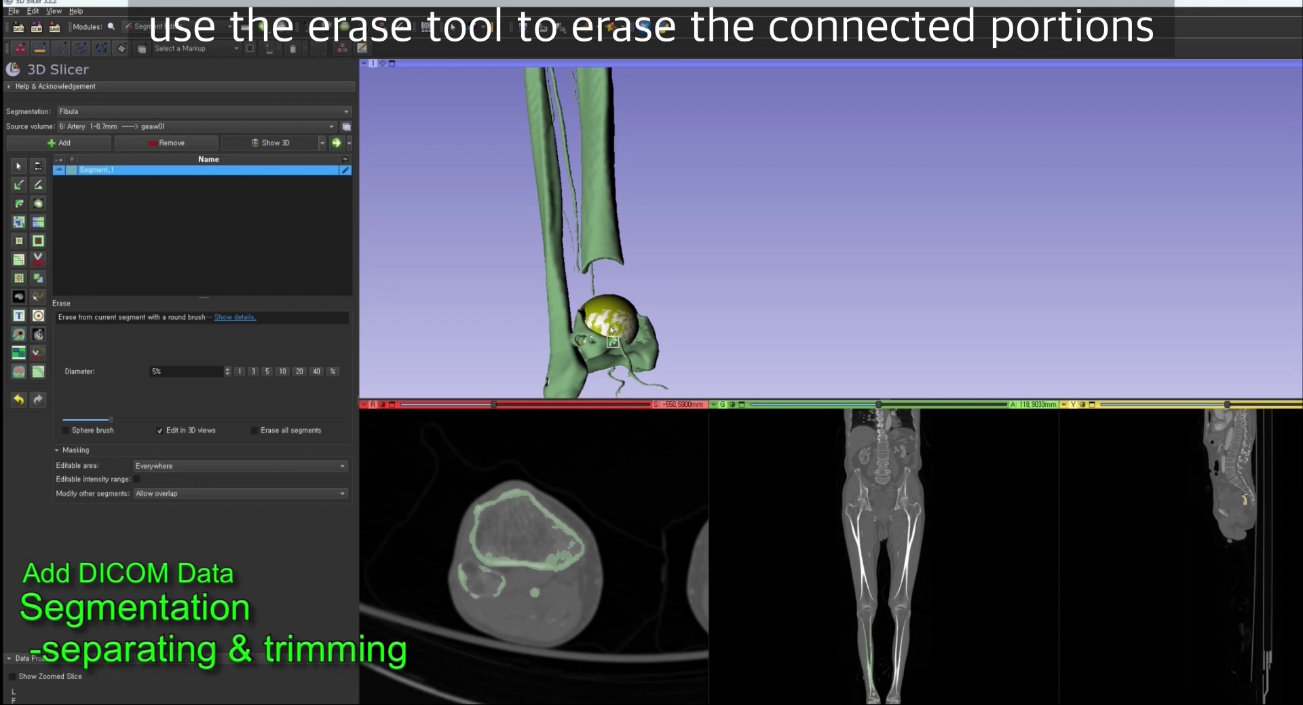
pyautogui.moveTo(611, 328); pyautogui.dragTo(649, 350)
pyautogui.moveTo(762, 308); pyautogui.dragTo(713, 312)
pyautogui.click(582, 333)
# Erase the connection between the tibia and fibula at the knee end with the 5% brush
pyautogui.moveTo(597, 170); pyautogui.dragTo(681, 265, button='middle')
pyautogui.scroll(4, 681, 265)
pyautogui.moveTo(801, 153); pyautogui.dragTo(818, 227, button='middle')
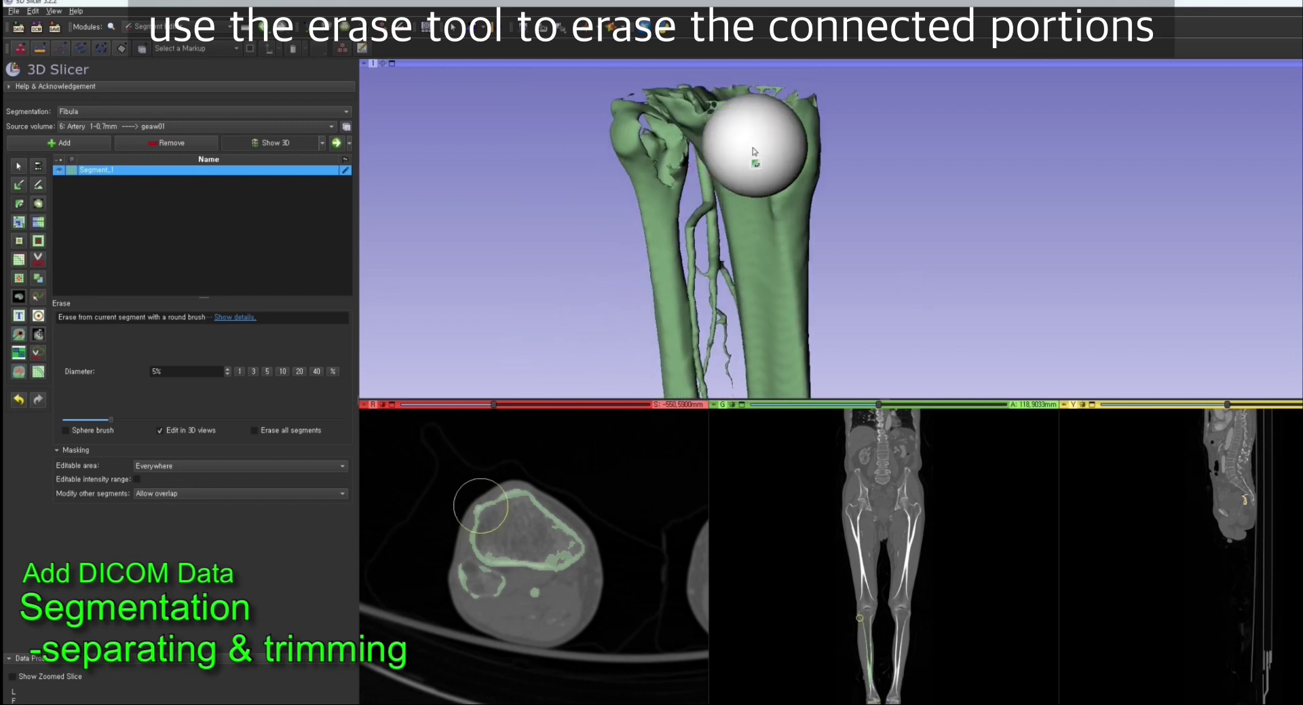
pyautogui.click(753, 151)
pyautogui.moveTo(800, 139); pyautogui.dragTo(735, 137)
pyautogui.moveTo(906, 203)
pyautogui.mouseDown()
pyautogui.moveTo(910, 224)
pyautogui.moveTo(936, 232)
pyautogui.mouseUp()
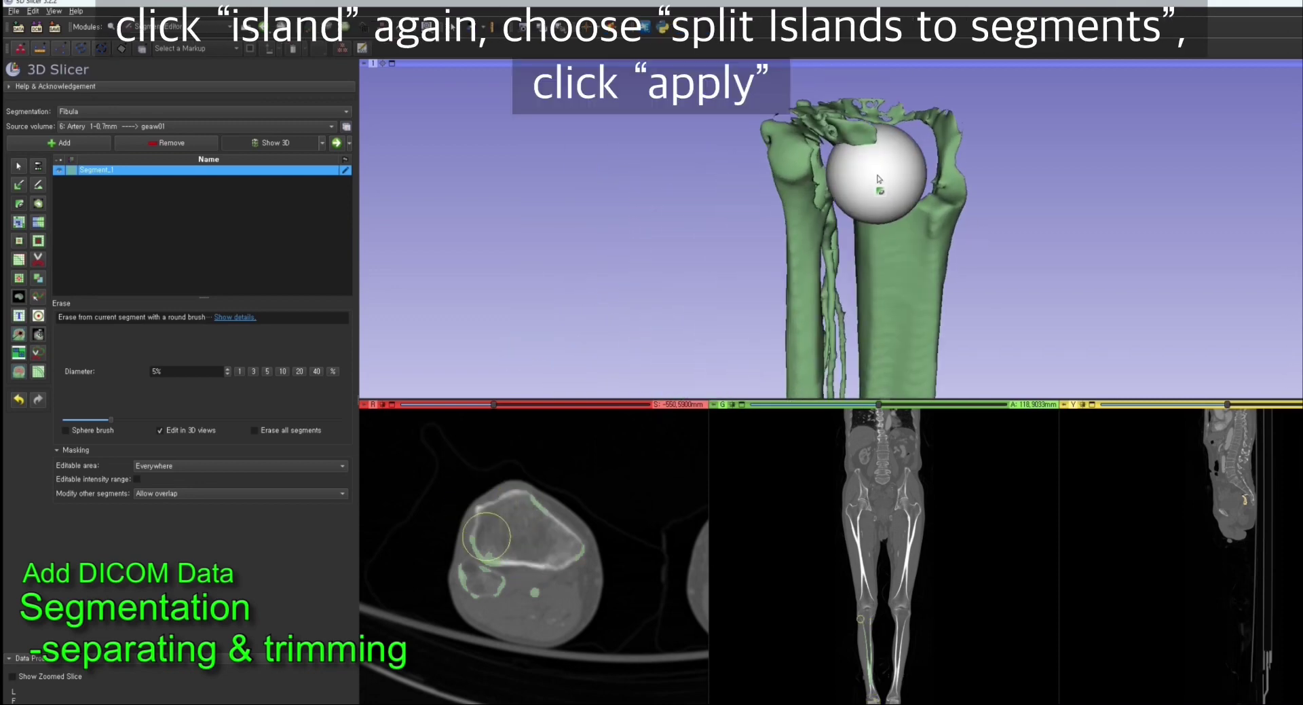
pyautogui.moveTo(867, 165); pyautogui.dragTo(879, 149)
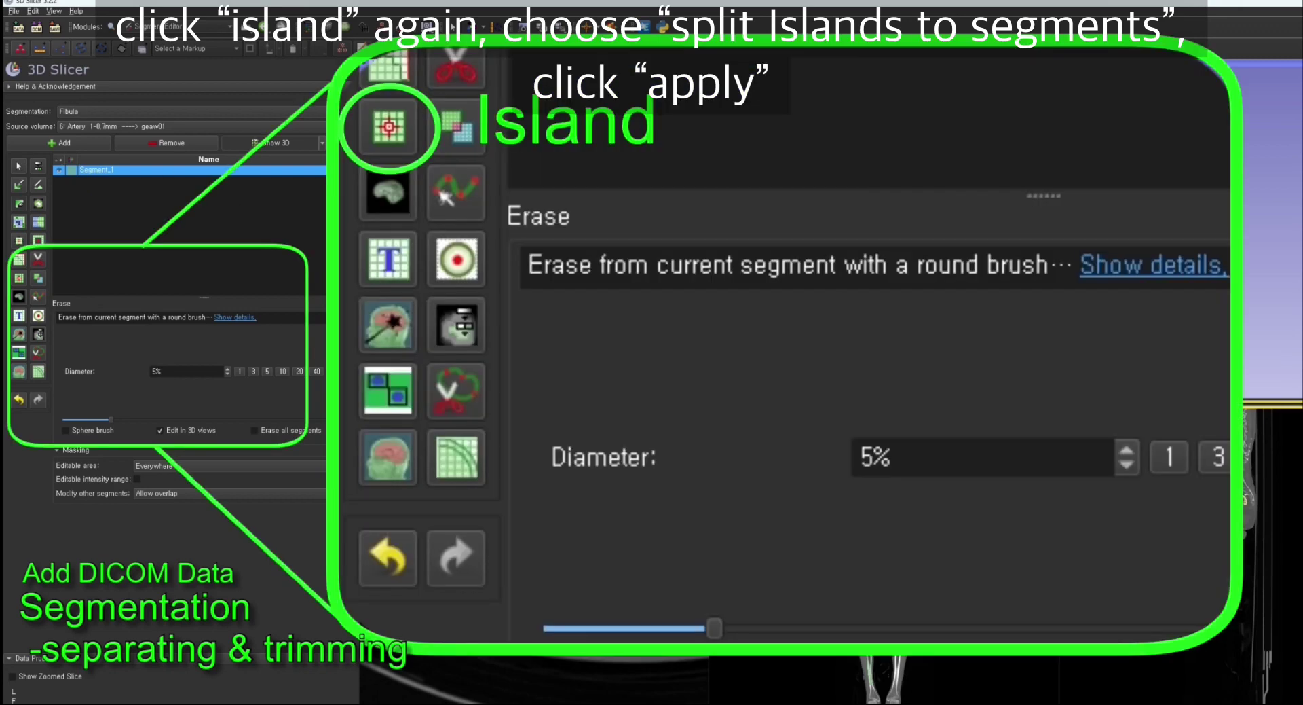
# Split the islands into separate segments and remove the leftover knee fragment, Segment_1_4
pyautogui.click(19, 277)
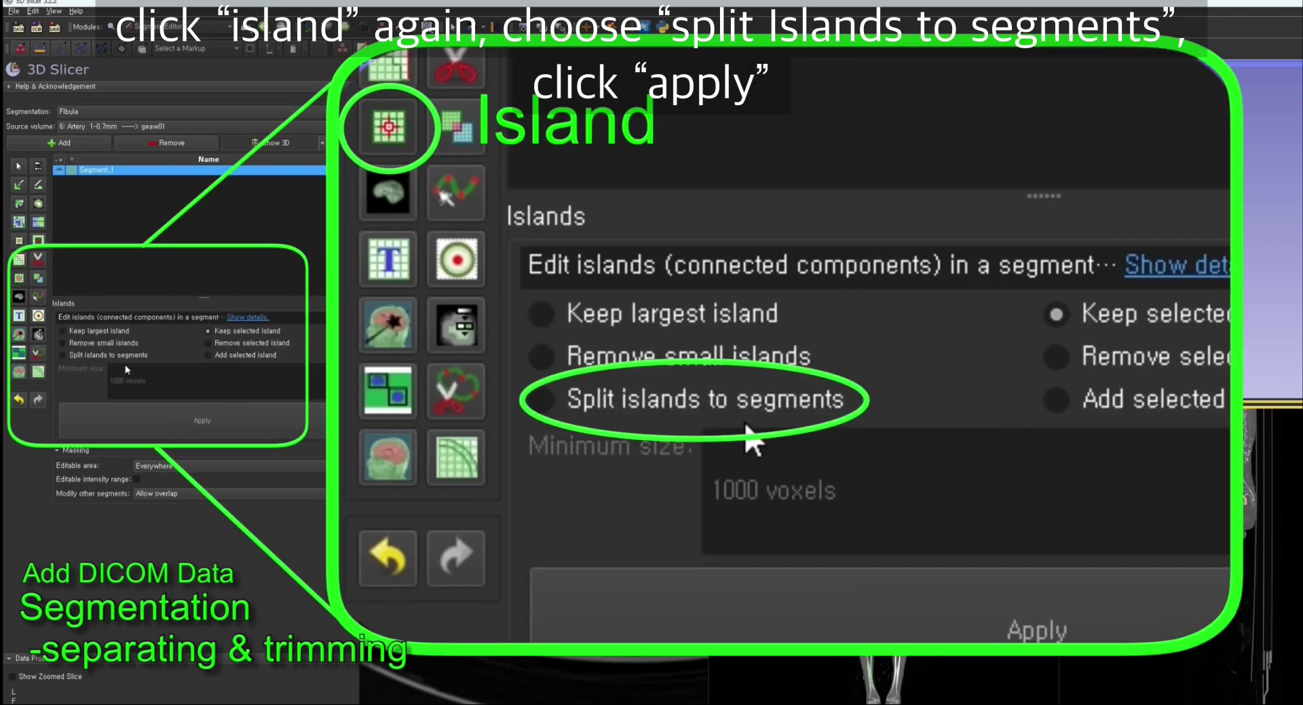
pyautogui.click(124, 355)
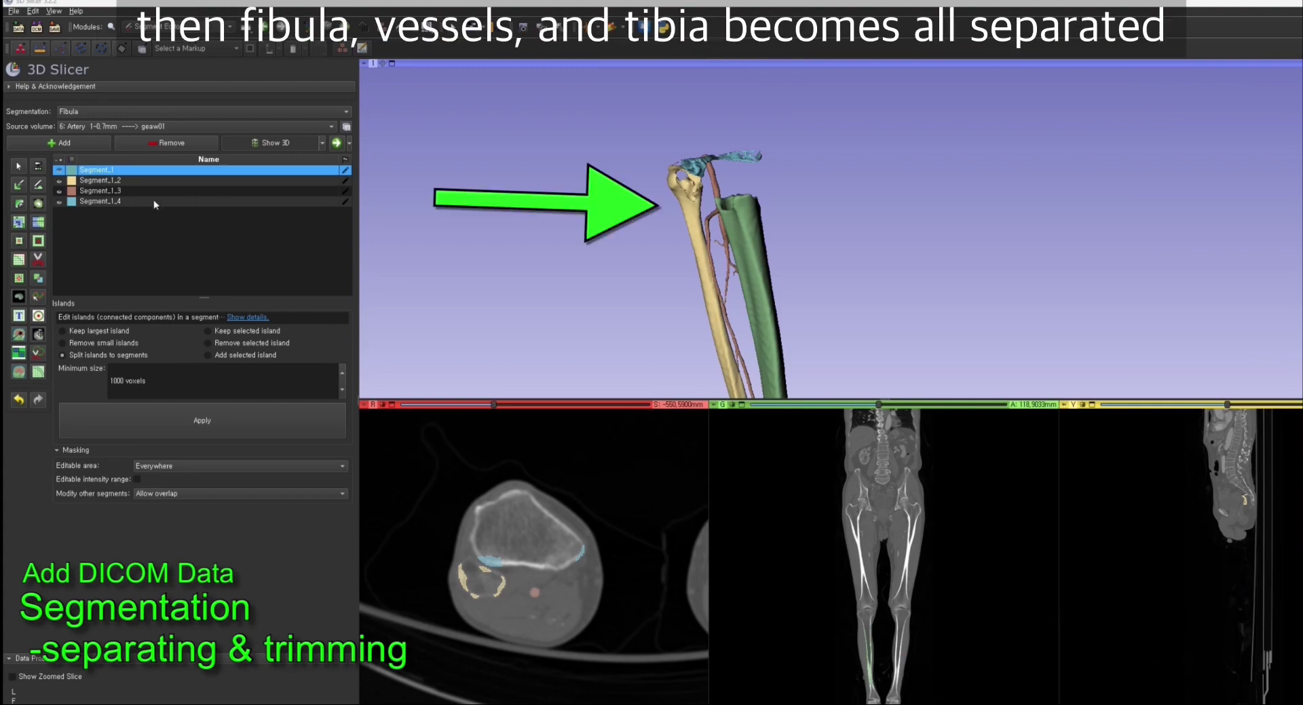
pyautogui.click(154, 202)
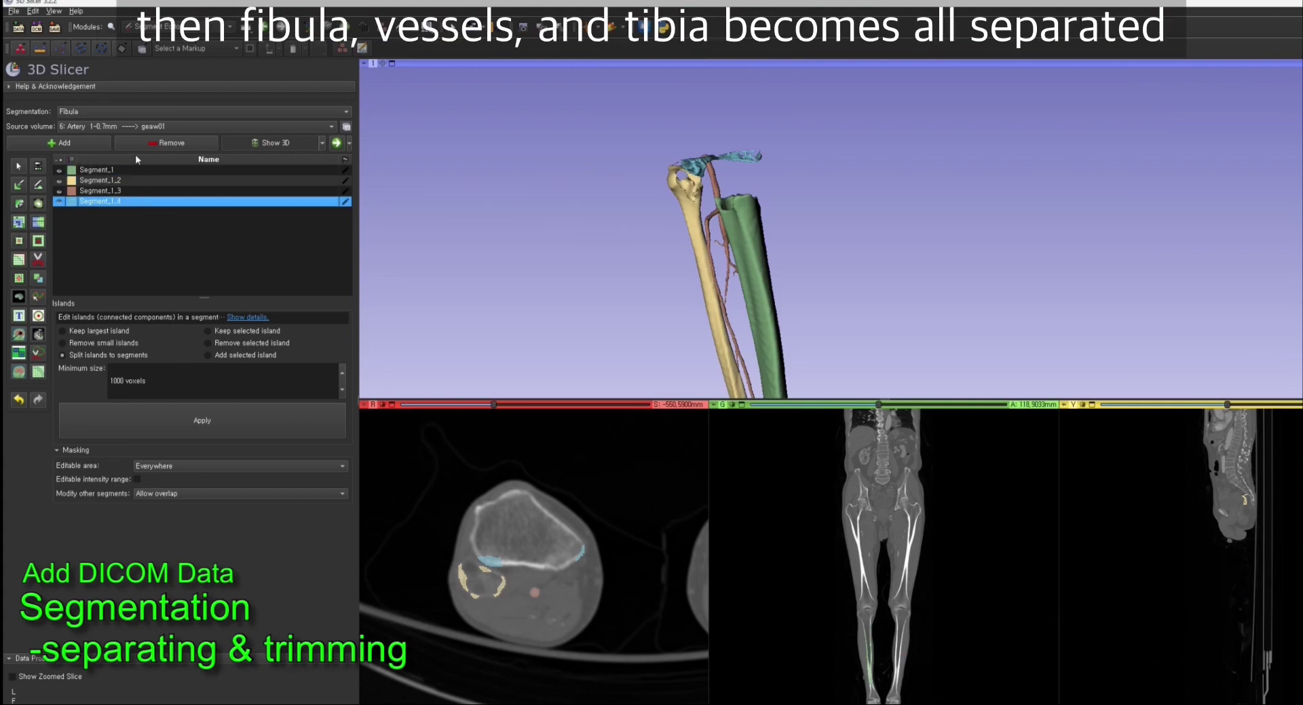
pyautogui.click(167, 143)
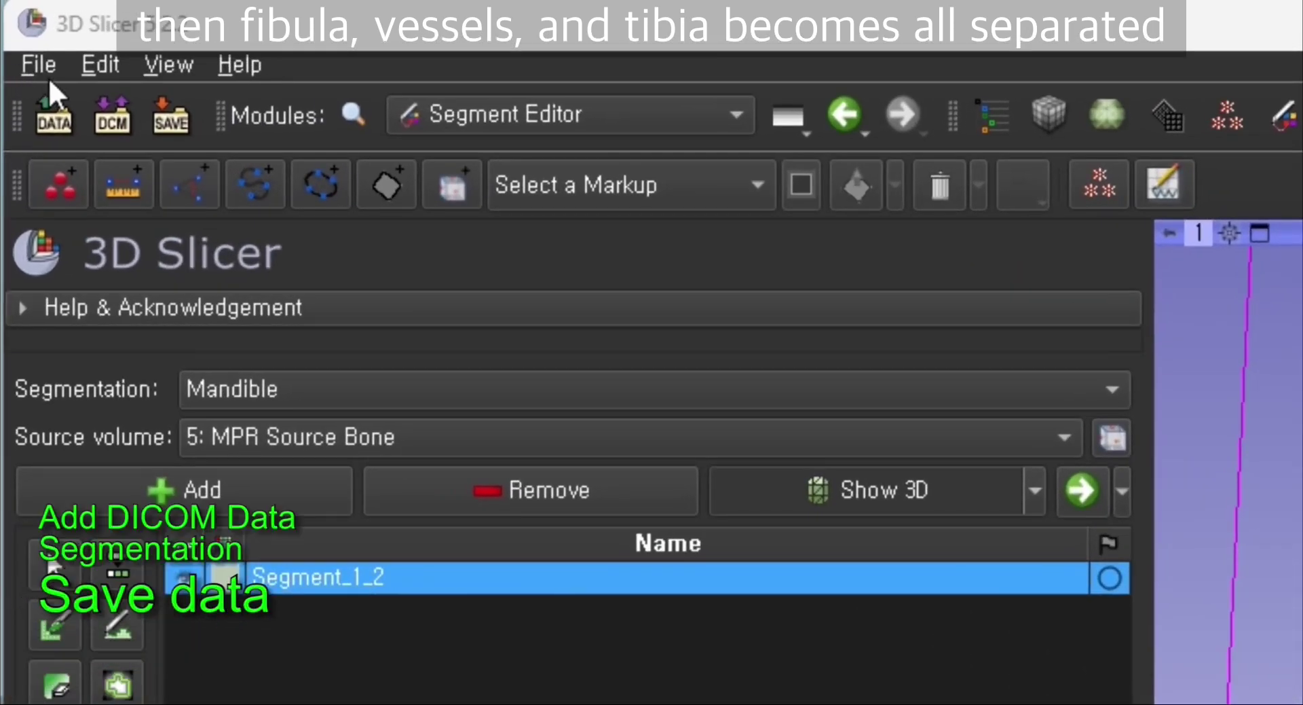
# Save the scene and all its data files, including Mandible and Fibula, to the patient's folder on the desktop
pyautogui.click(13, 11)
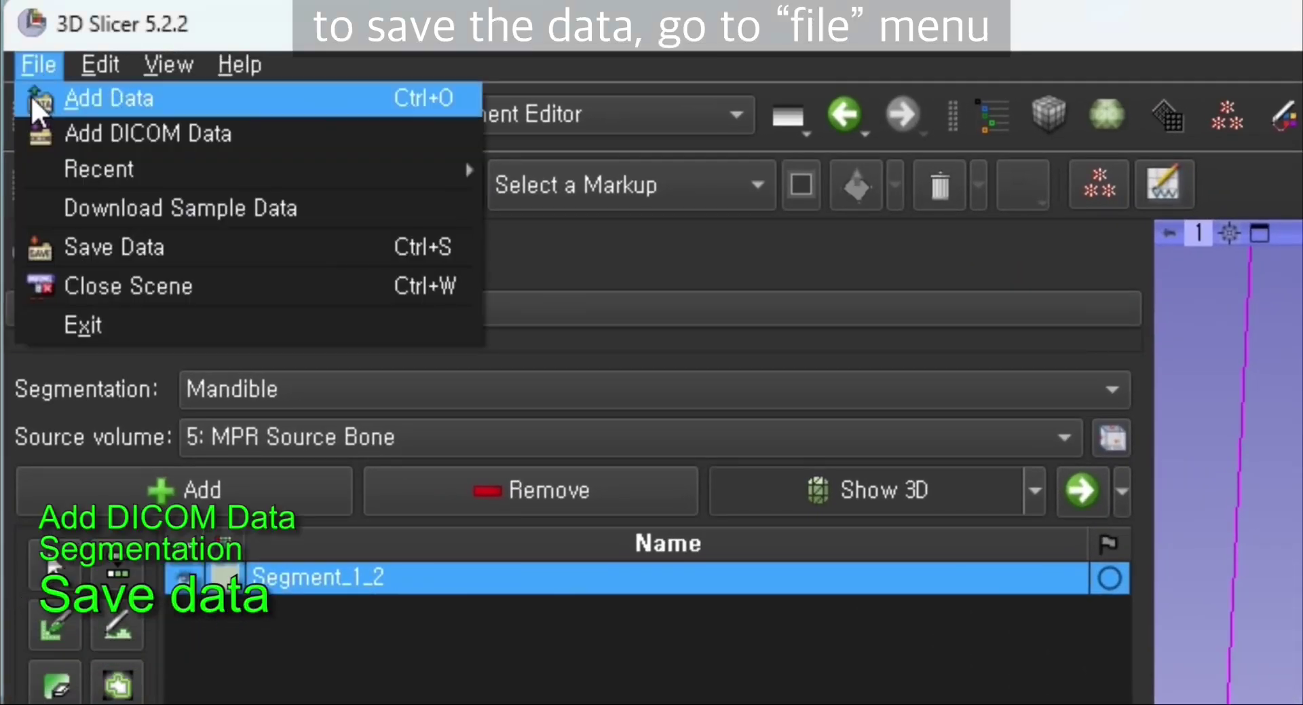
pyautogui.click(134, 250)
pyautogui.click(584, 385)
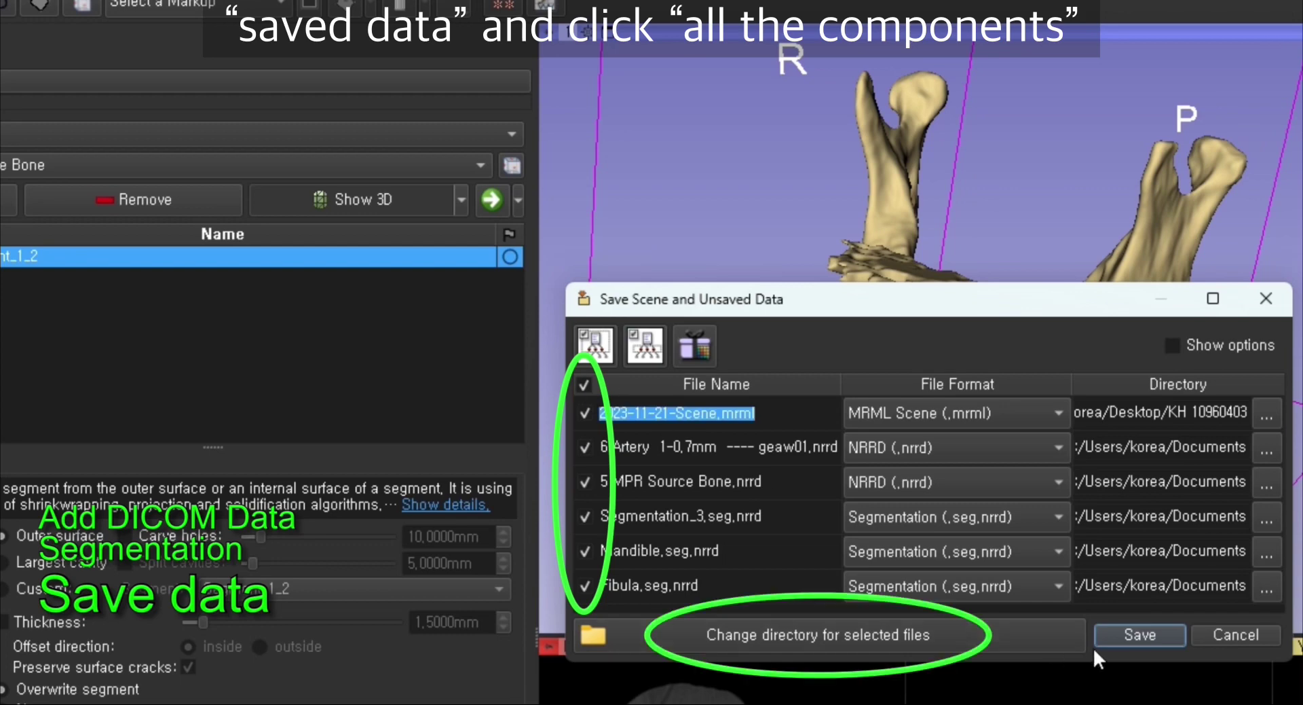
pyautogui.click(997, 634)
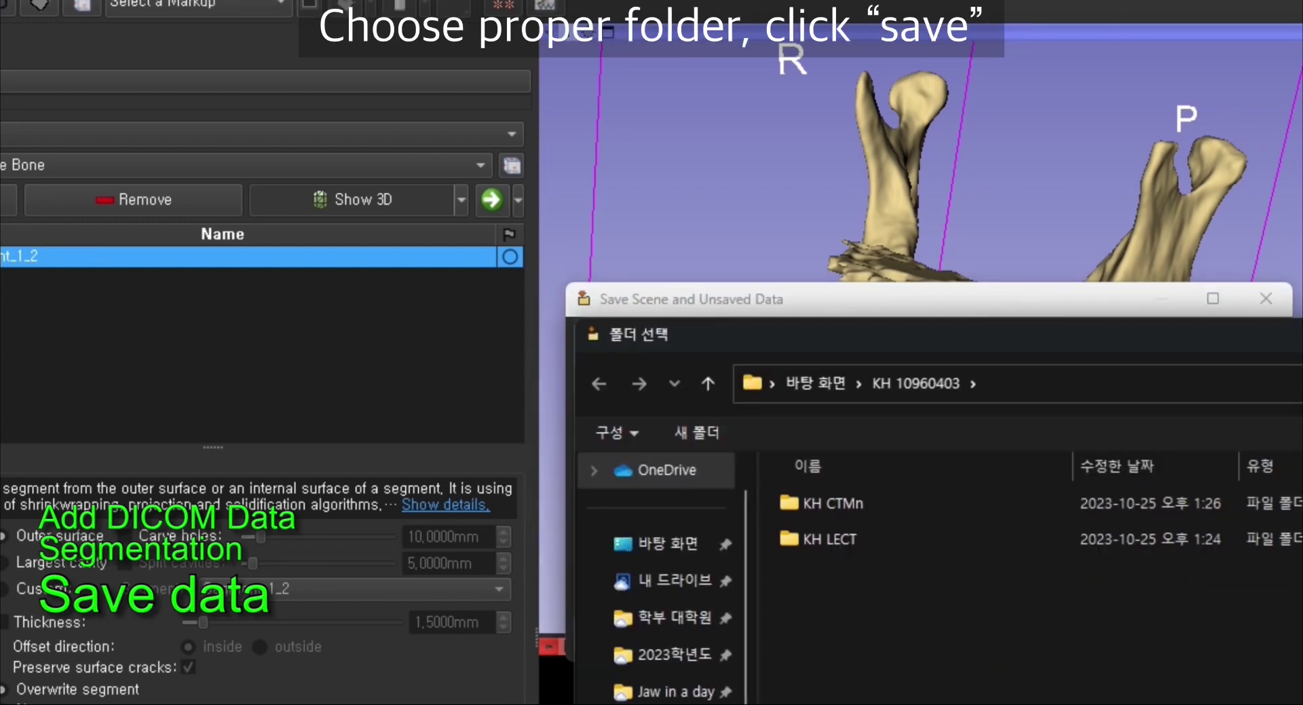
pyautogui.press('Return')
pyautogui.click(1141, 634)
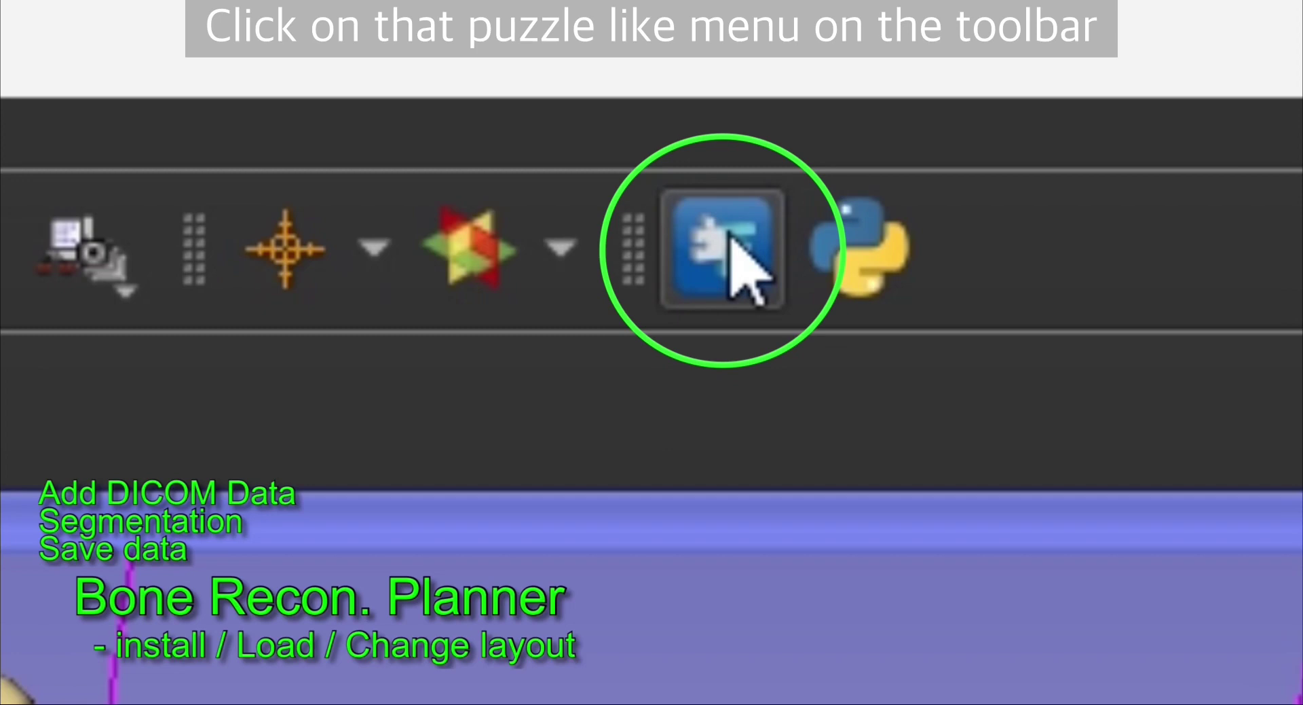
# Find the BoneReconstructionPlanner module by searching for "bone" and switch to it
pyautogui.click(730, 234)
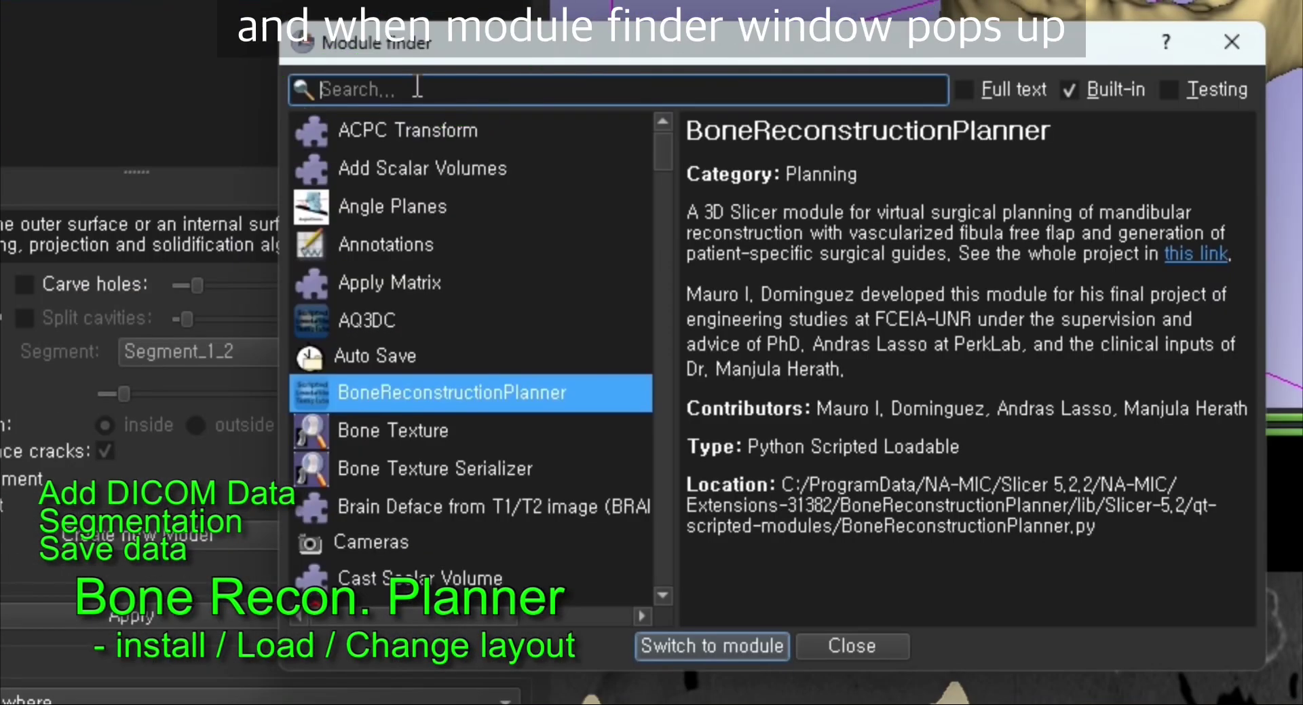
pyautogui.write('bone')
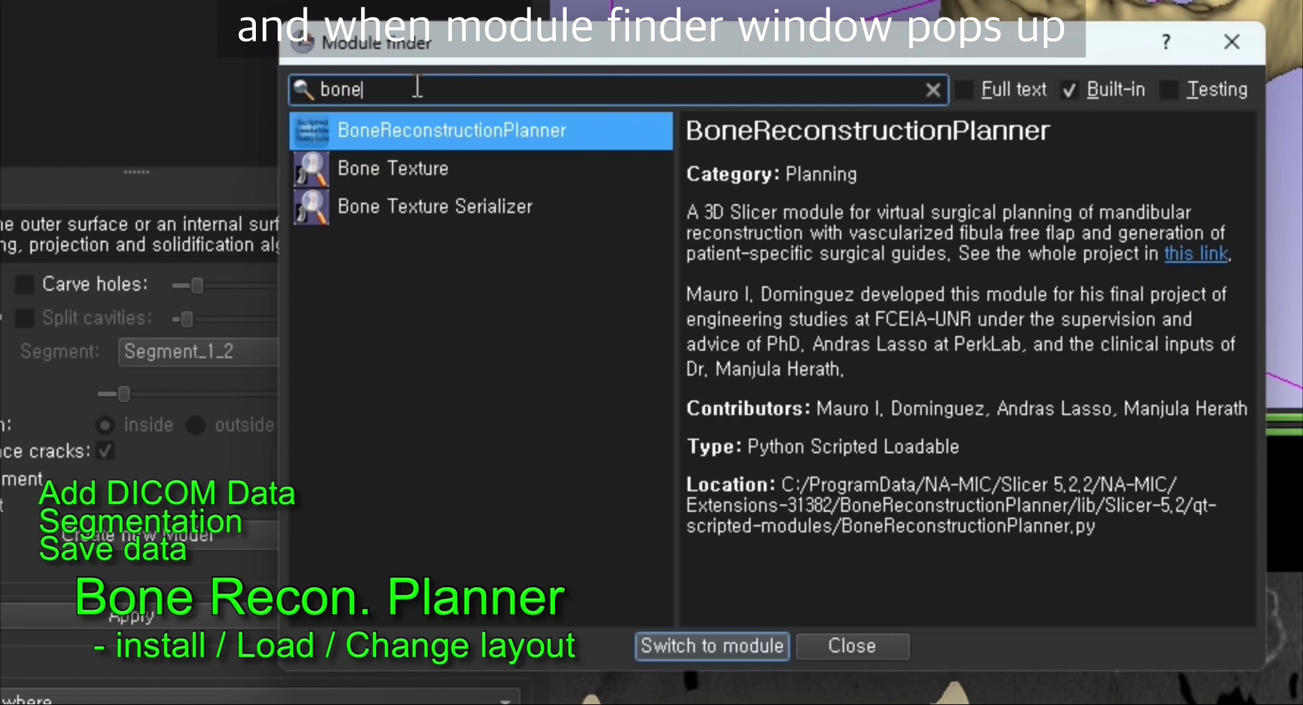
pyautogui.click(471, 132)
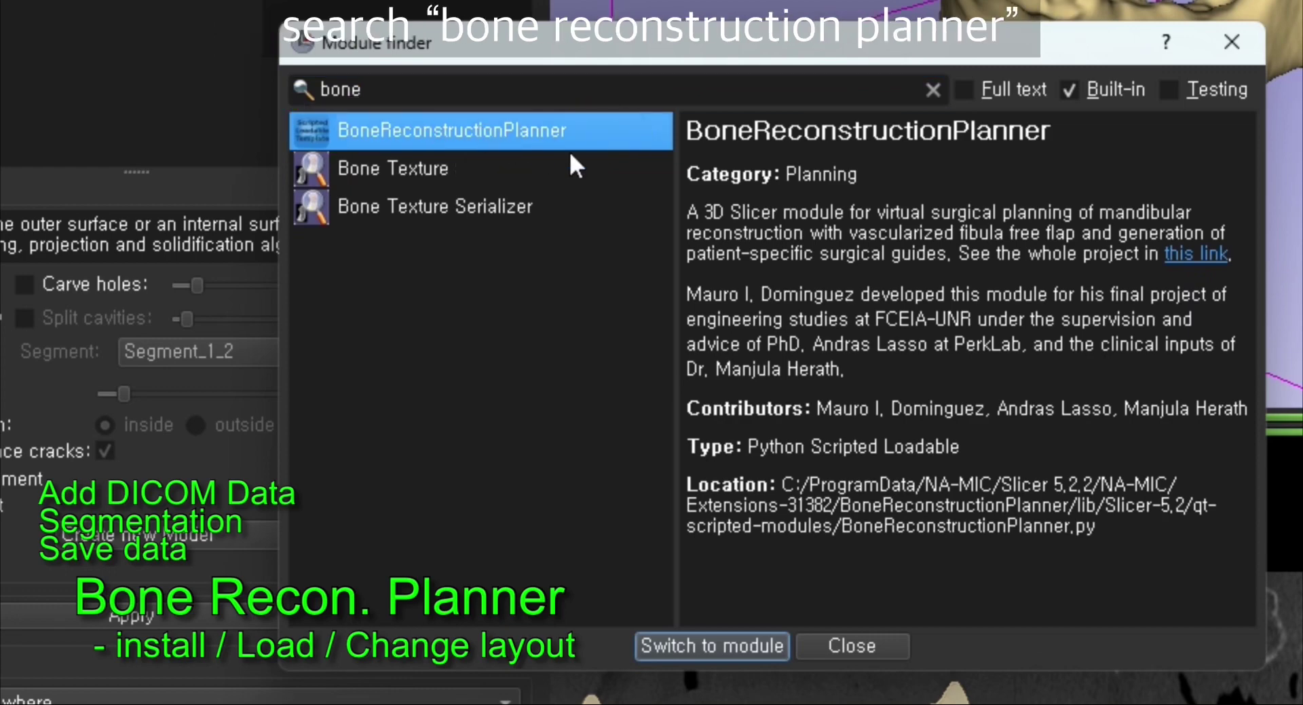
pyautogui.click(714, 645)
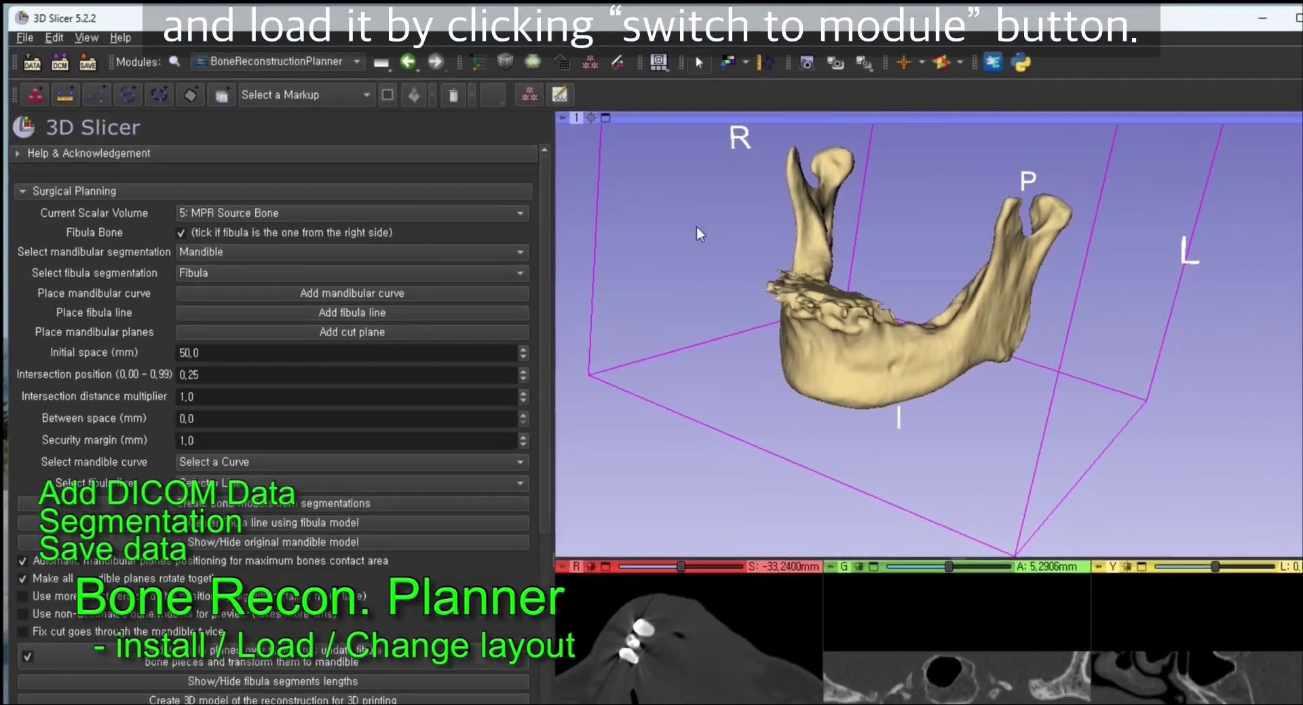
# Change the view layout to BoneReconstructionPlanner and turn the mandible model to check it
pyautogui.click(86, 37)
pyautogui.moveTo(138, 60)
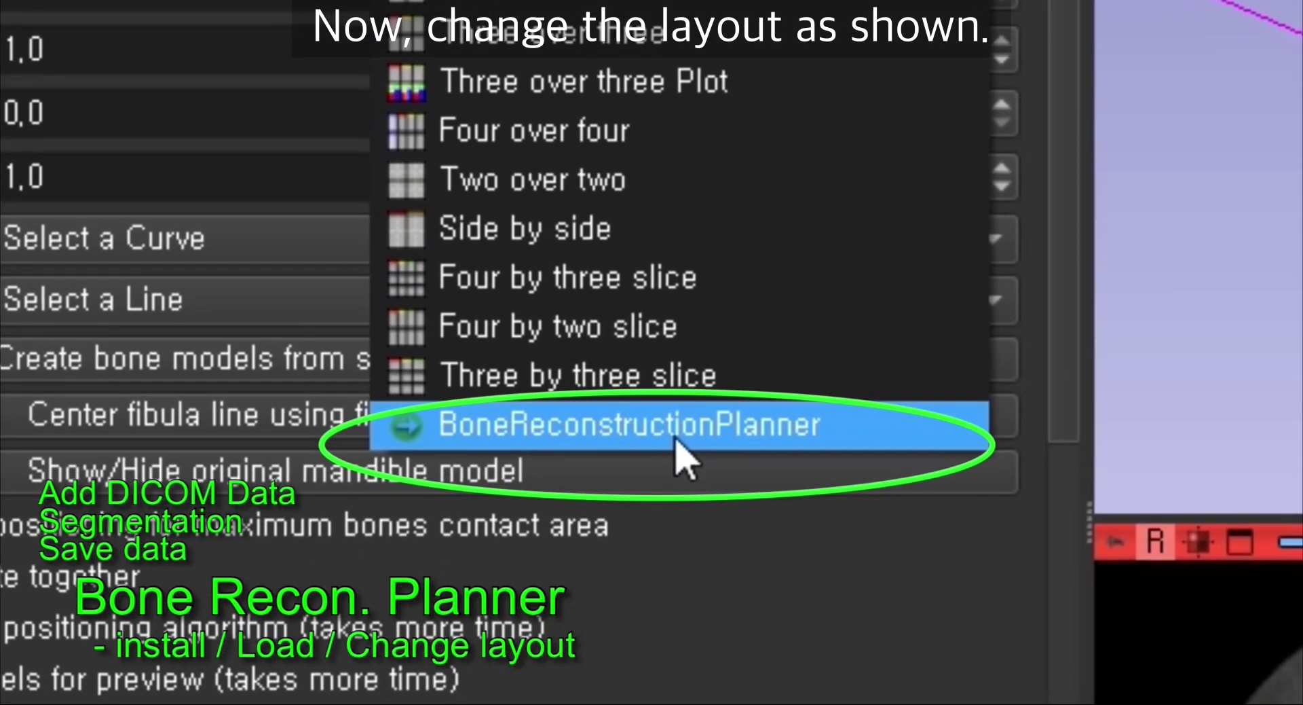
pyautogui.click(675, 440)
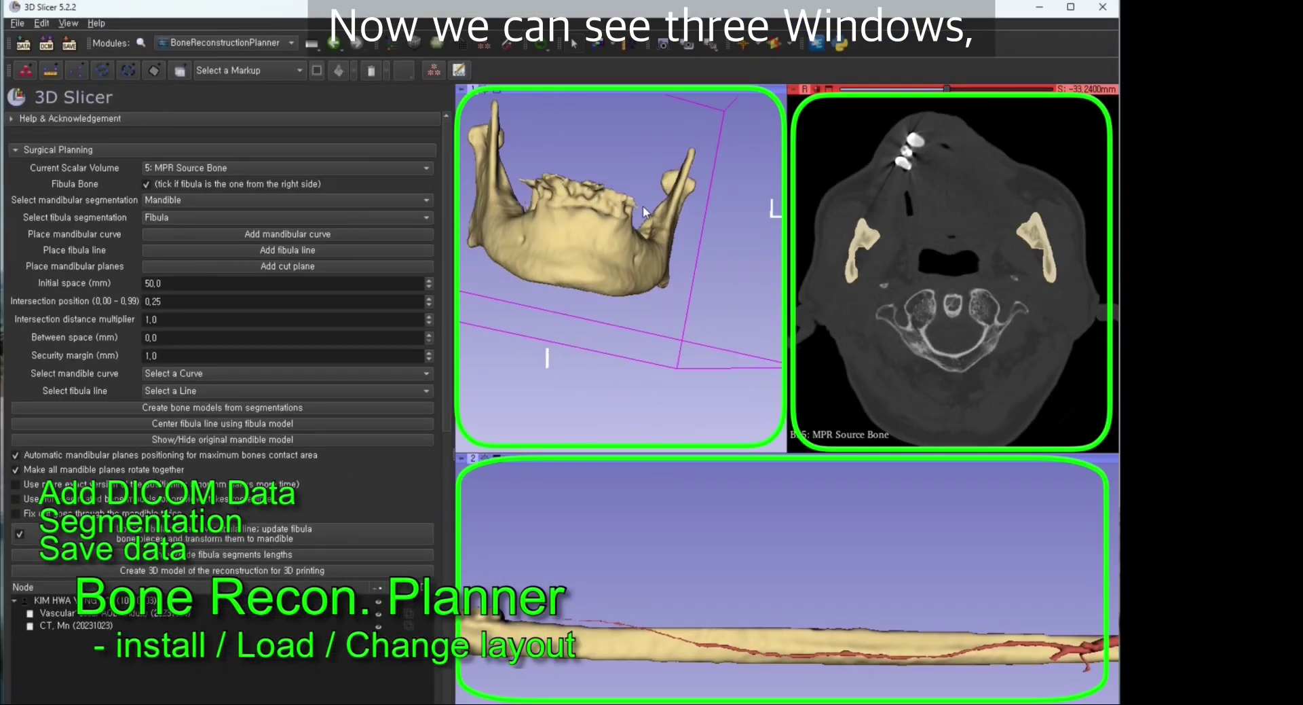
pyautogui.moveTo(641, 254); pyautogui.dragTo(655, 306)
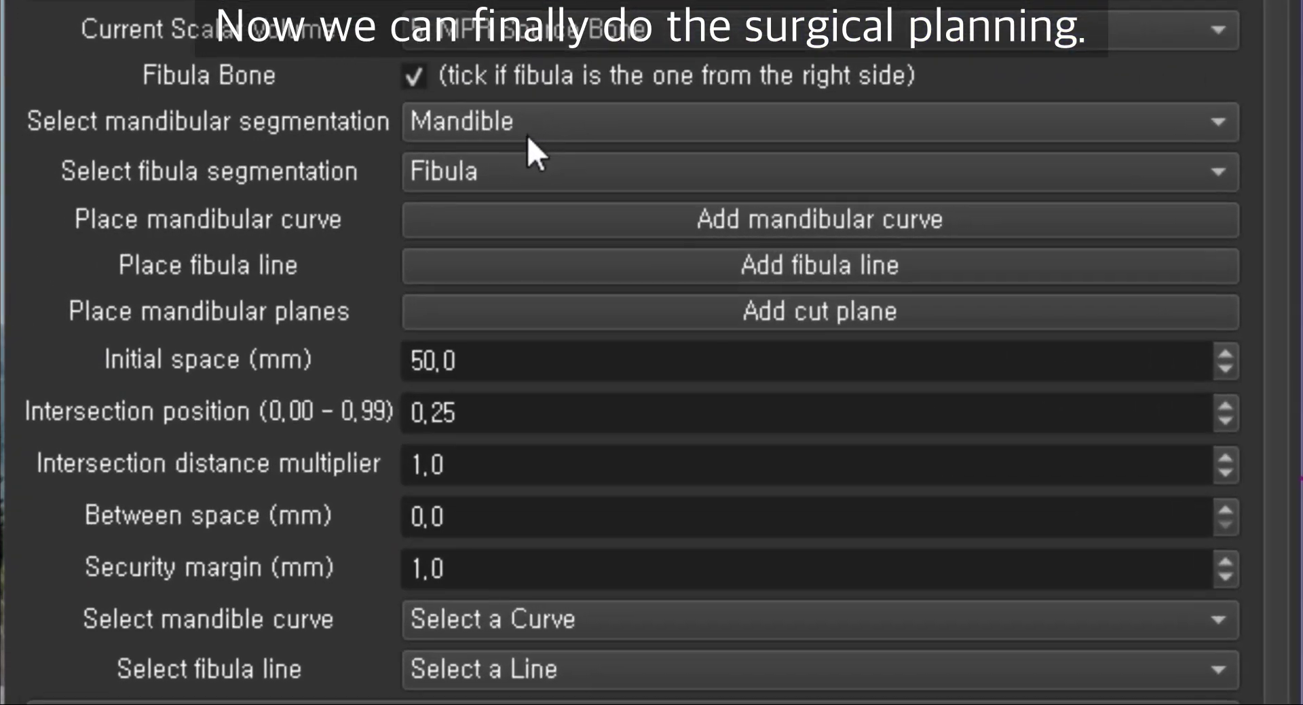
# Assign Mandible as the mandibular segmentation and Fibula as the fibula segmentation
pyautogui.click(527, 135)
pyautogui.click(526, 178)
pyautogui.click(517, 170)
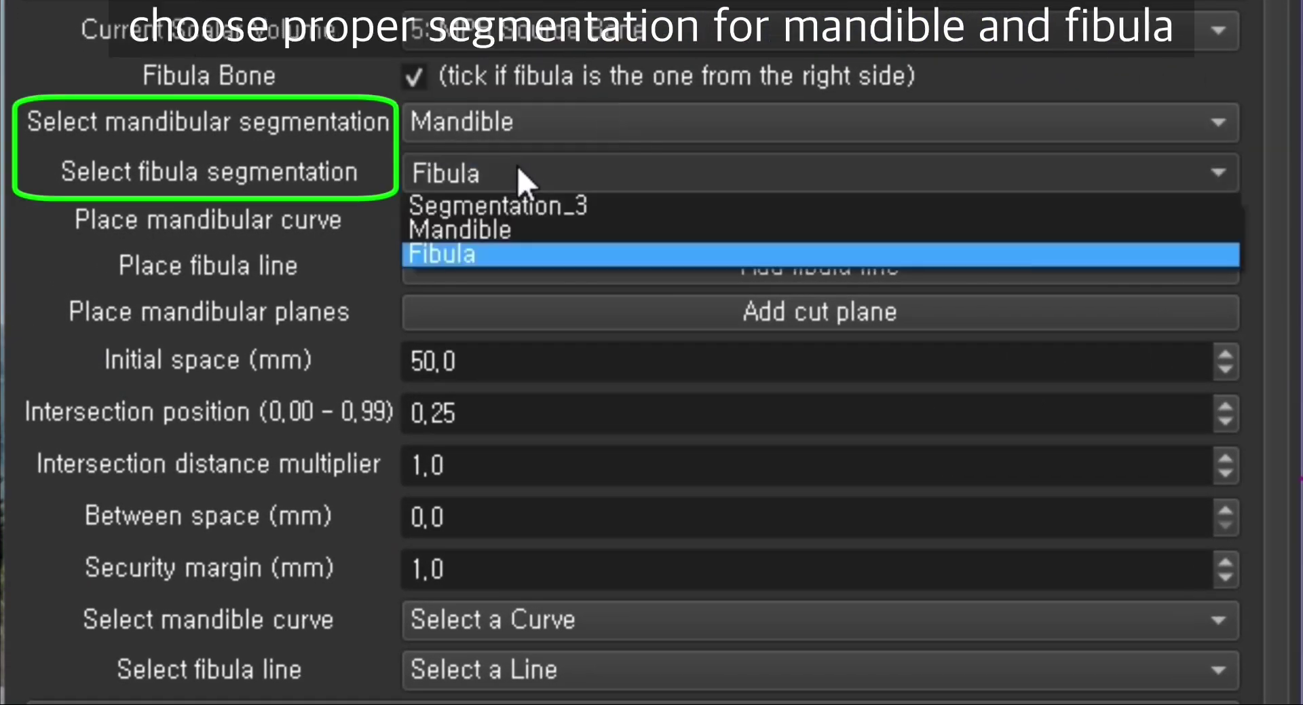
pyautogui.click(516, 255)
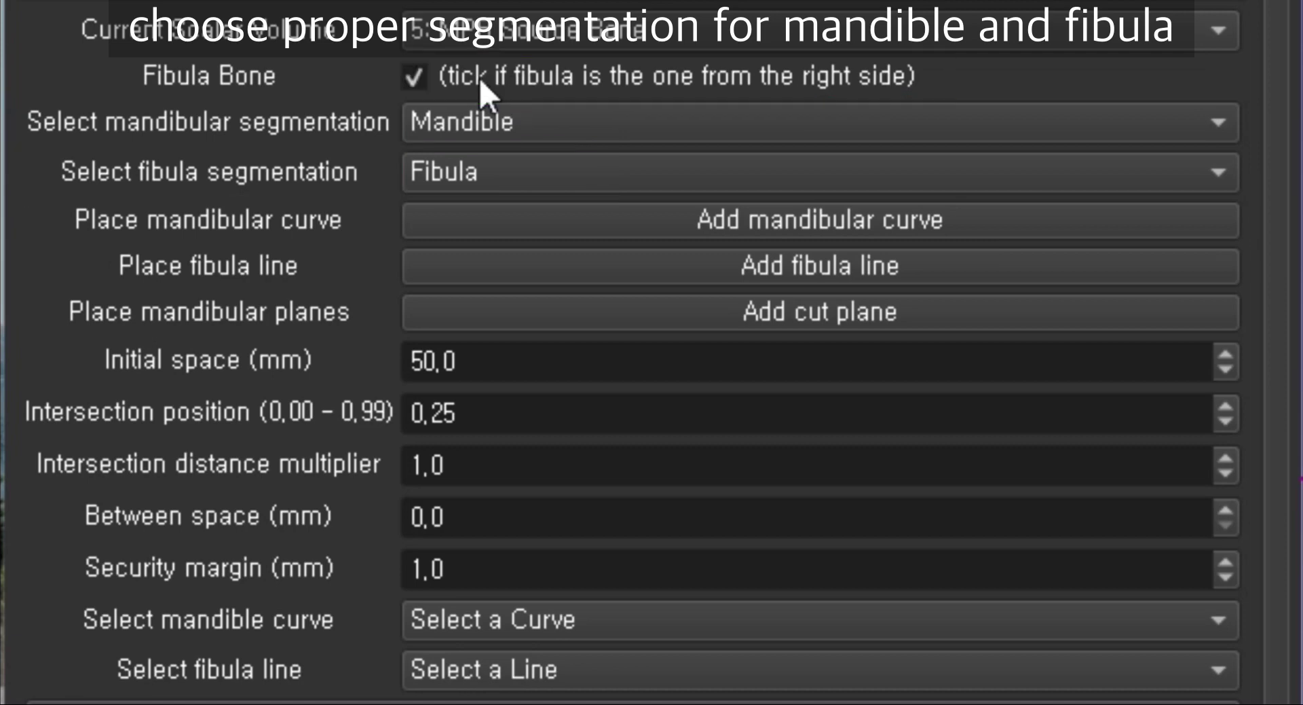
# Place a mandibular curve with points along the front of the mandibular body from one side to the other
pyautogui.click(752, 220)
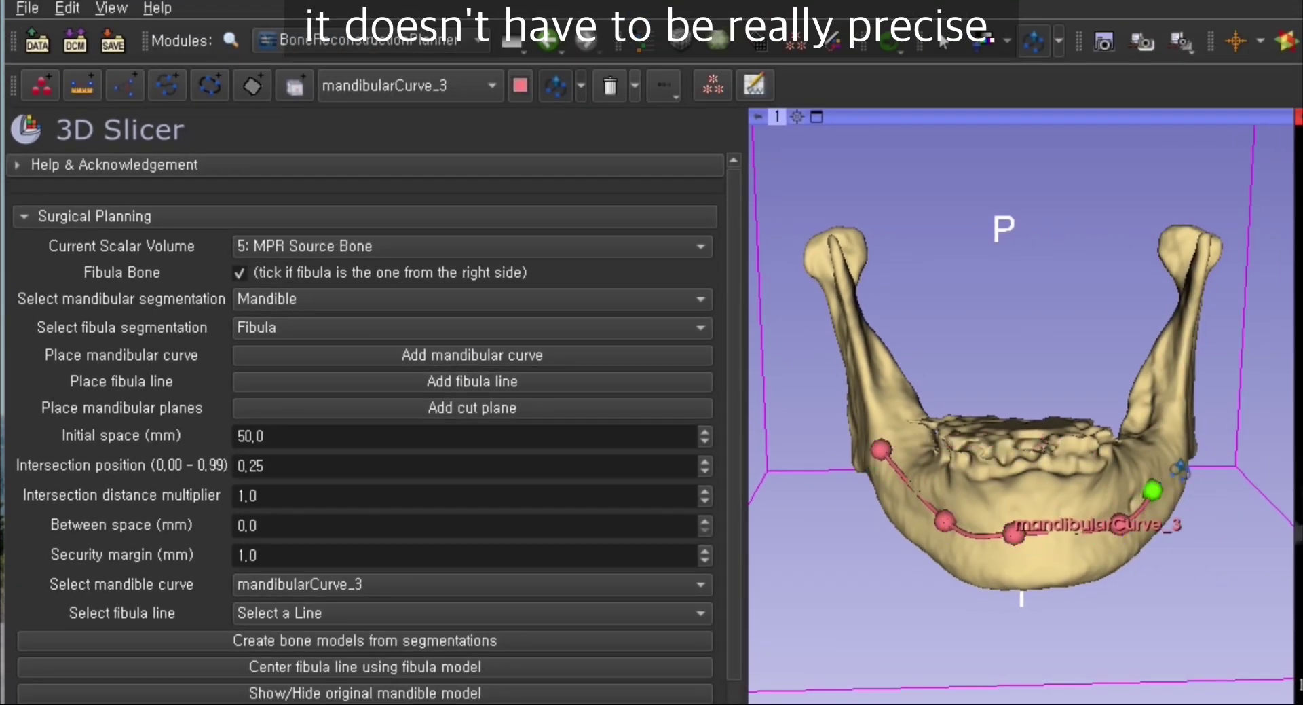
pyautogui.moveTo(1110, 404); pyautogui.dragTo(969, 496)
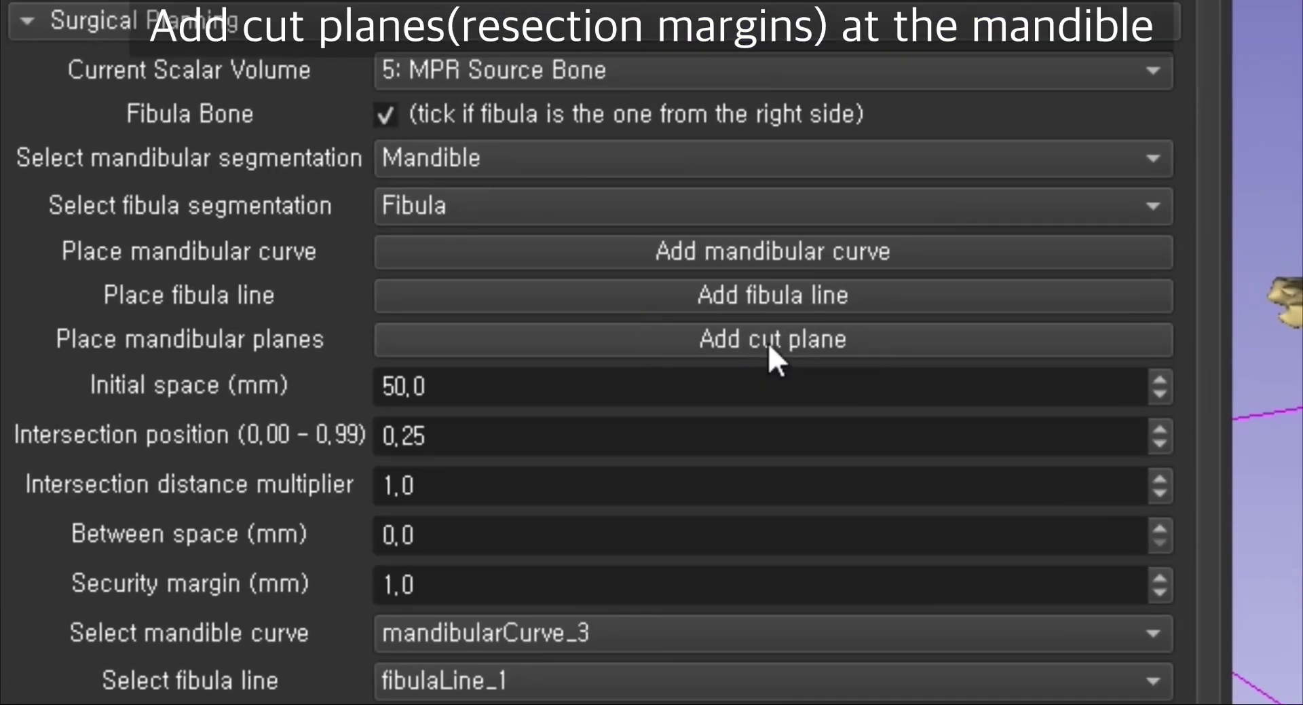
# Place two cut planes as resection margins on the mandible, one on the body nearer the chin and one toward the angle
pyautogui.click(772, 340)
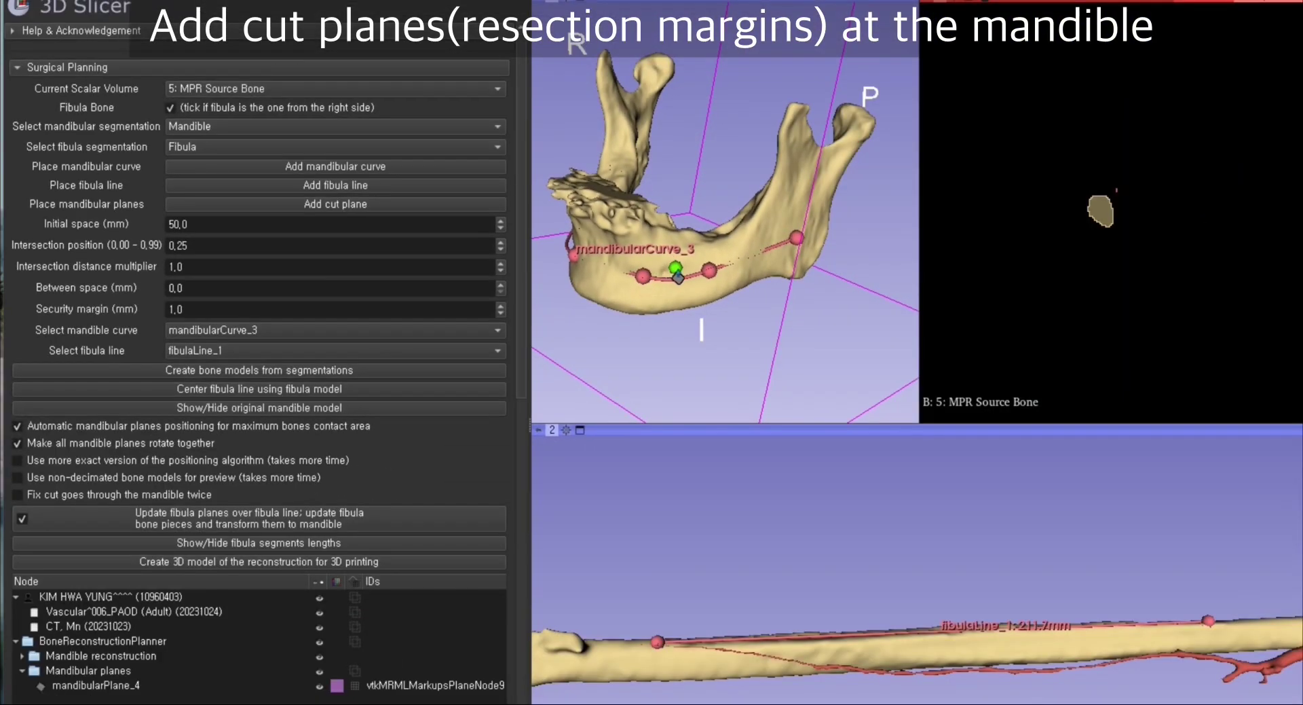
pyautogui.click(677, 276)
pyautogui.moveTo(835, 343); pyautogui.dragTo(767, 340)
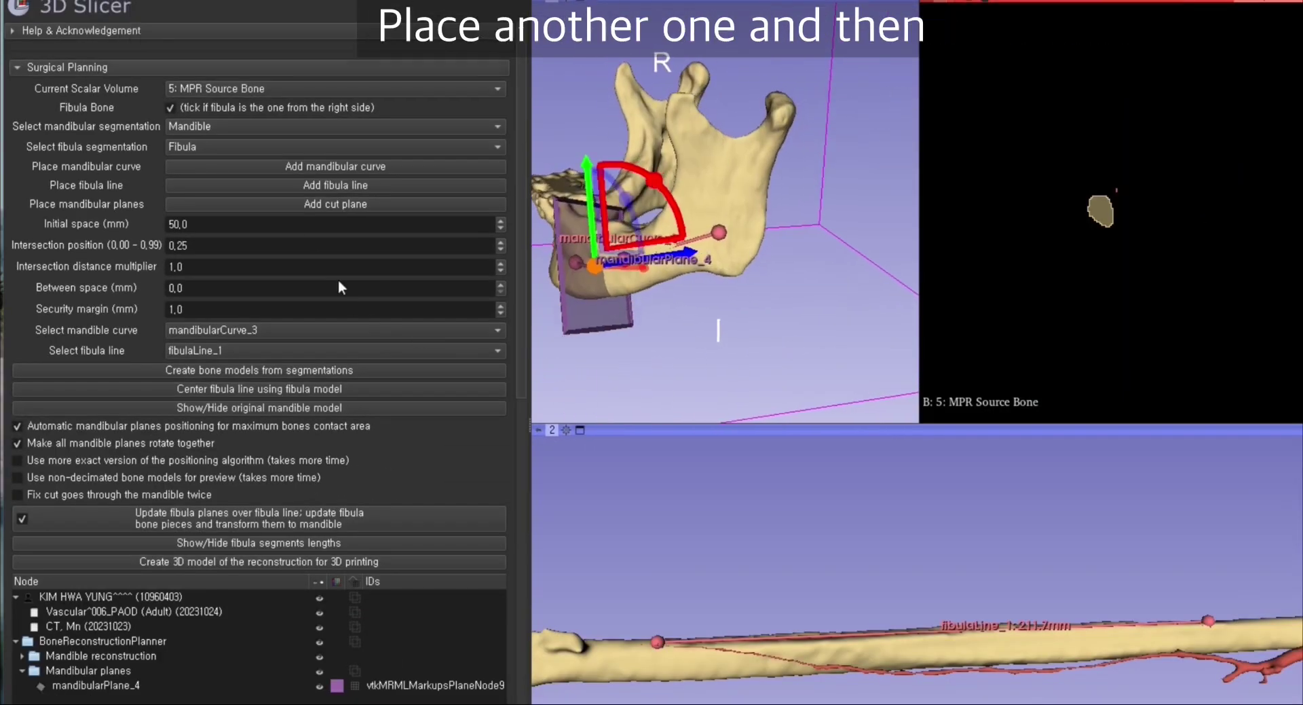
pyautogui.click(332, 208)
pyautogui.click(670, 247)
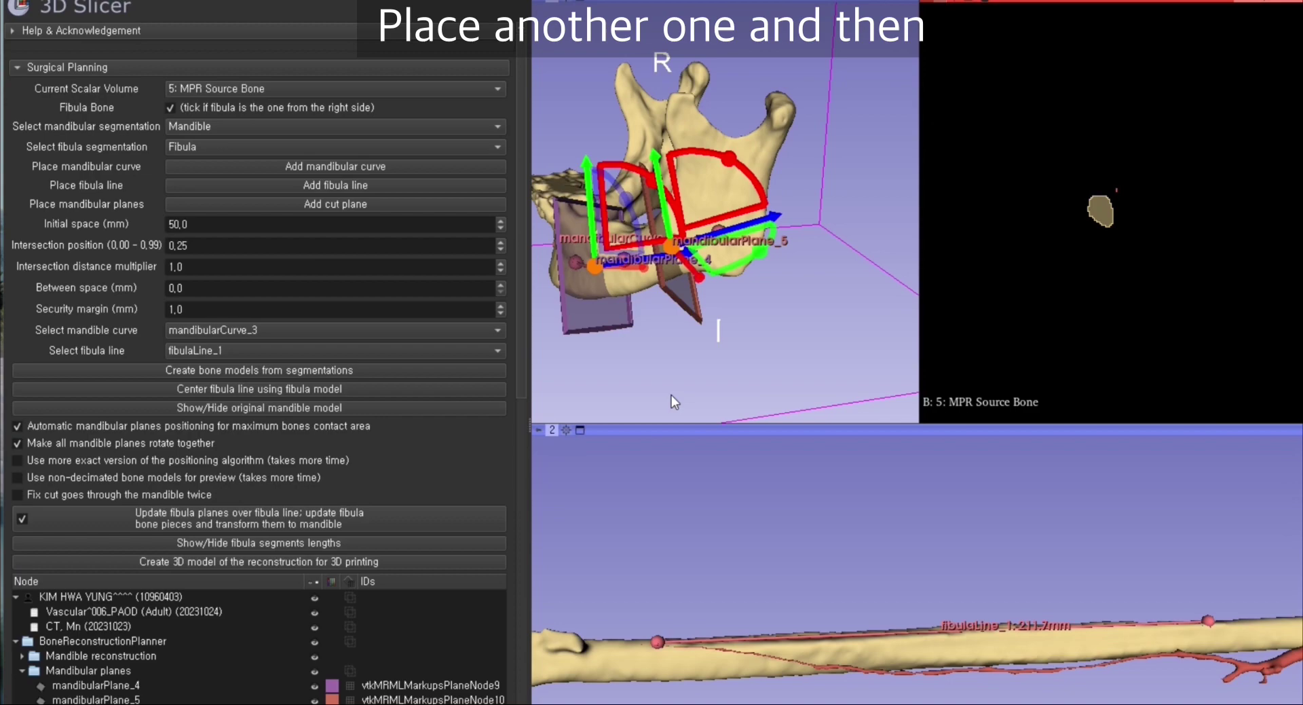
pyautogui.moveTo(670, 394); pyautogui.dragTo(751, 489)
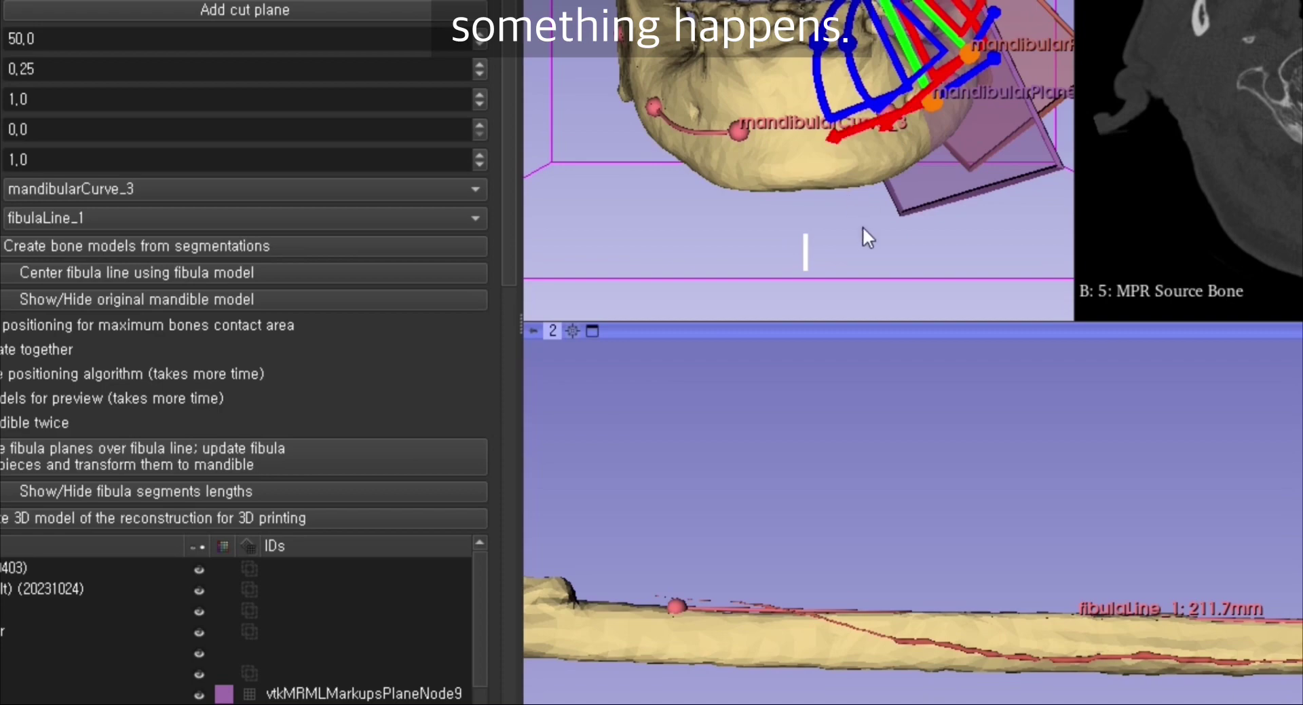
# Update the fibula planes over the fibula line, transform the bone piece to the mandible and inspect the reconstruction
pyautogui.moveTo(862, 228); pyautogui.dragTo(721, 252)
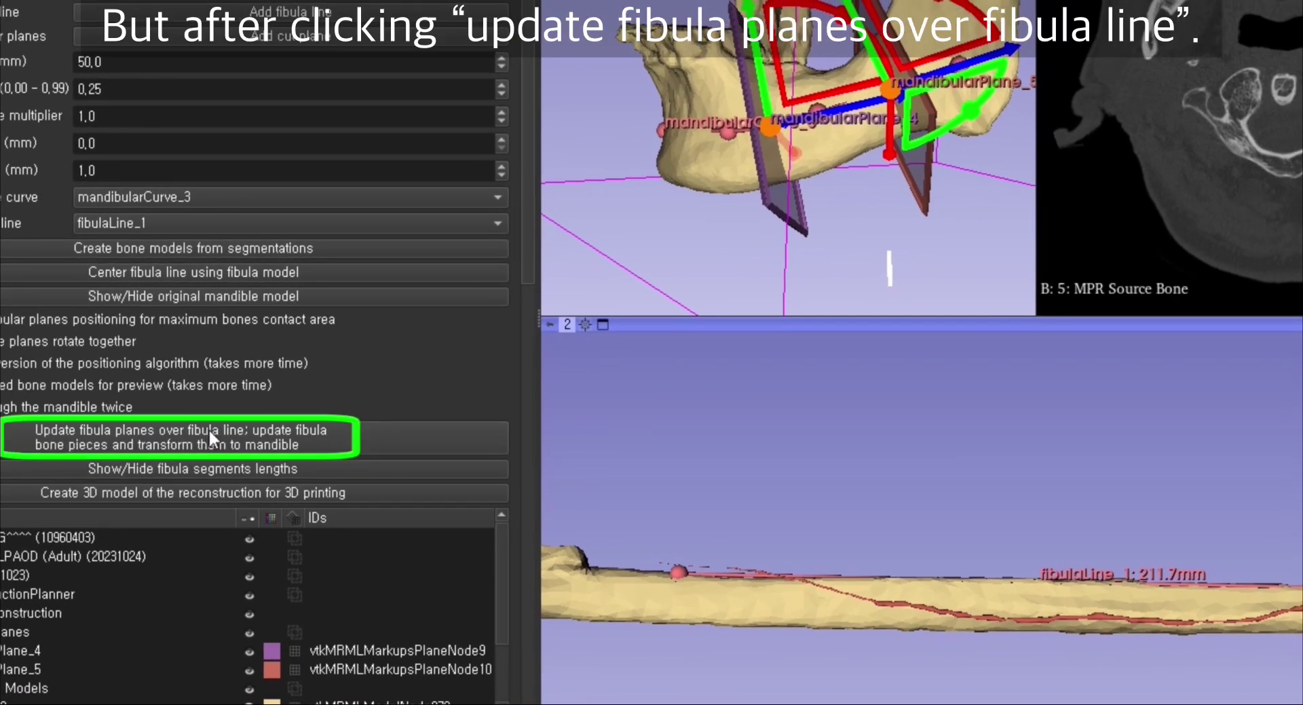
pyautogui.click(209, 429)
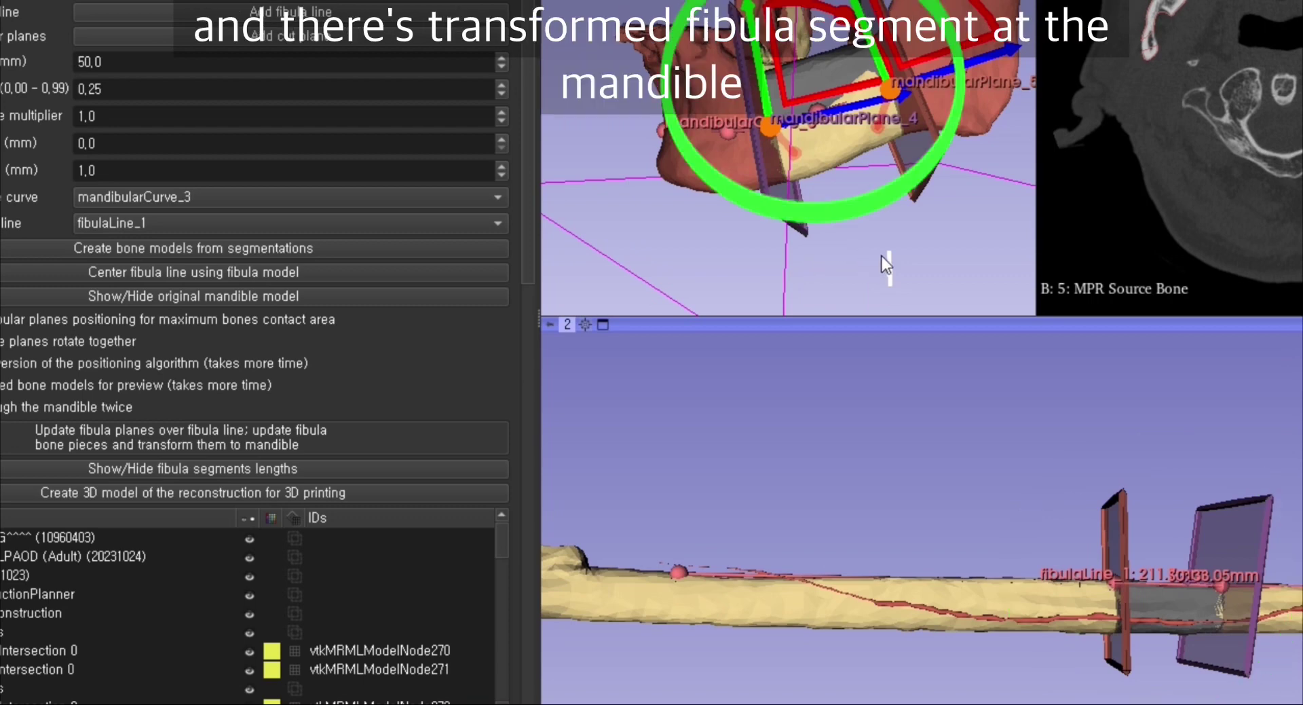
pyautogui.moveTo(882, 256)
pyautogui.mouseDown()
pyautogui.moveTo(910, 333)
pyautogui.moveTo(911, 300)
pyautogui.mouseUp()
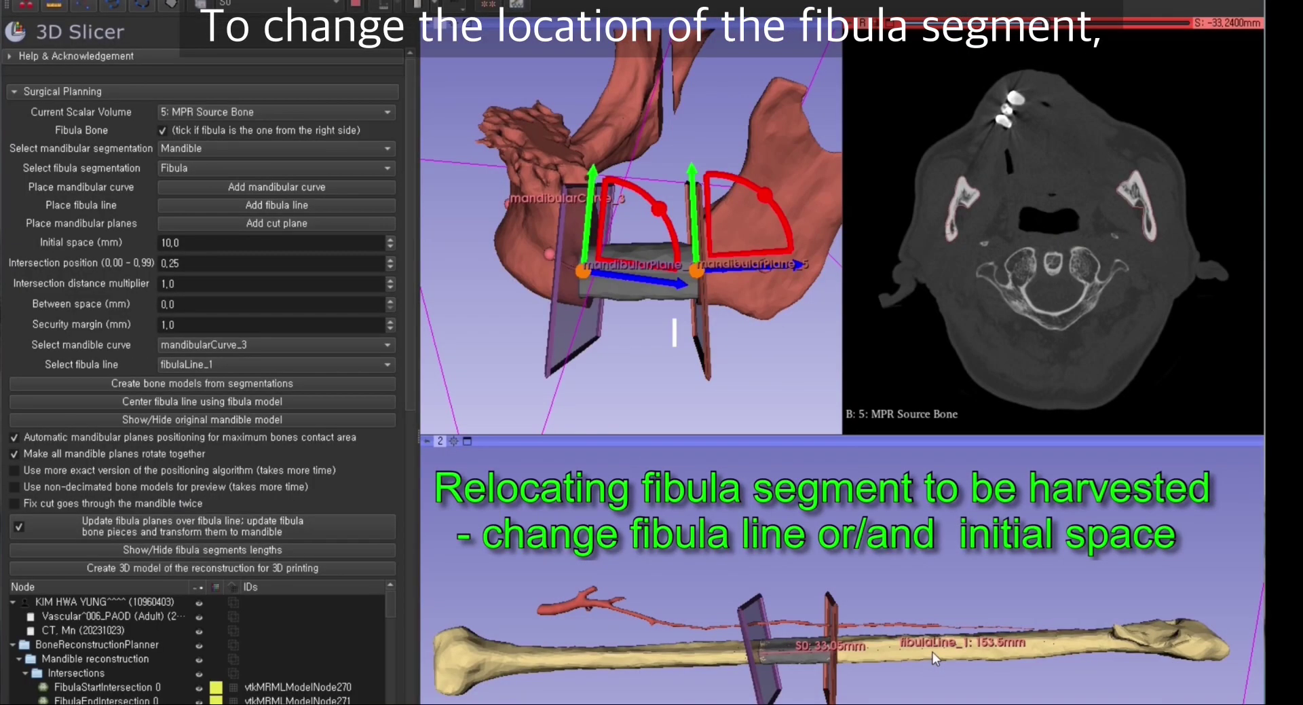
# Relocate the fibula segment to be harvested by adjusting the fibula line's end point and setting the initial space to 20 mm
pyautogui.moveTo(937, 653); pyautogui.dragTo(937, 641)
pyautogui.scroll(-3, 937, 645)
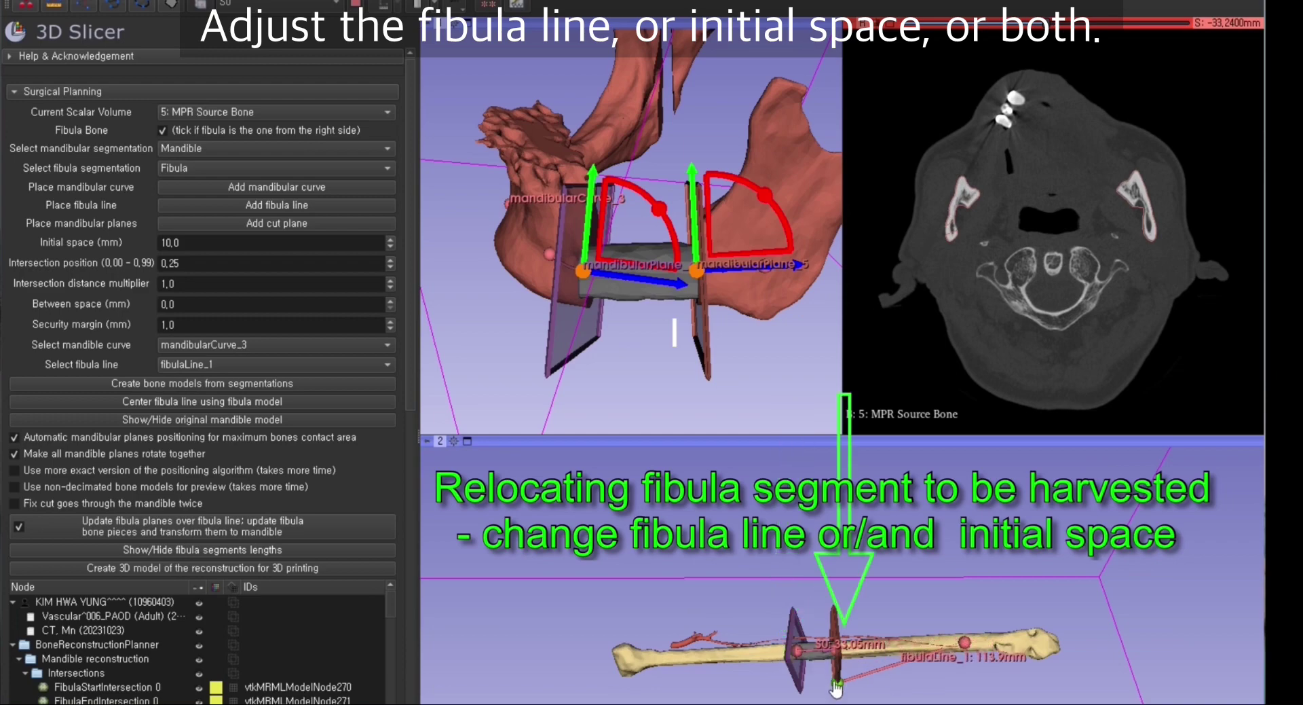
pyautogui.moveTo(835, 684); pyautogui.dragTo(839, 686)
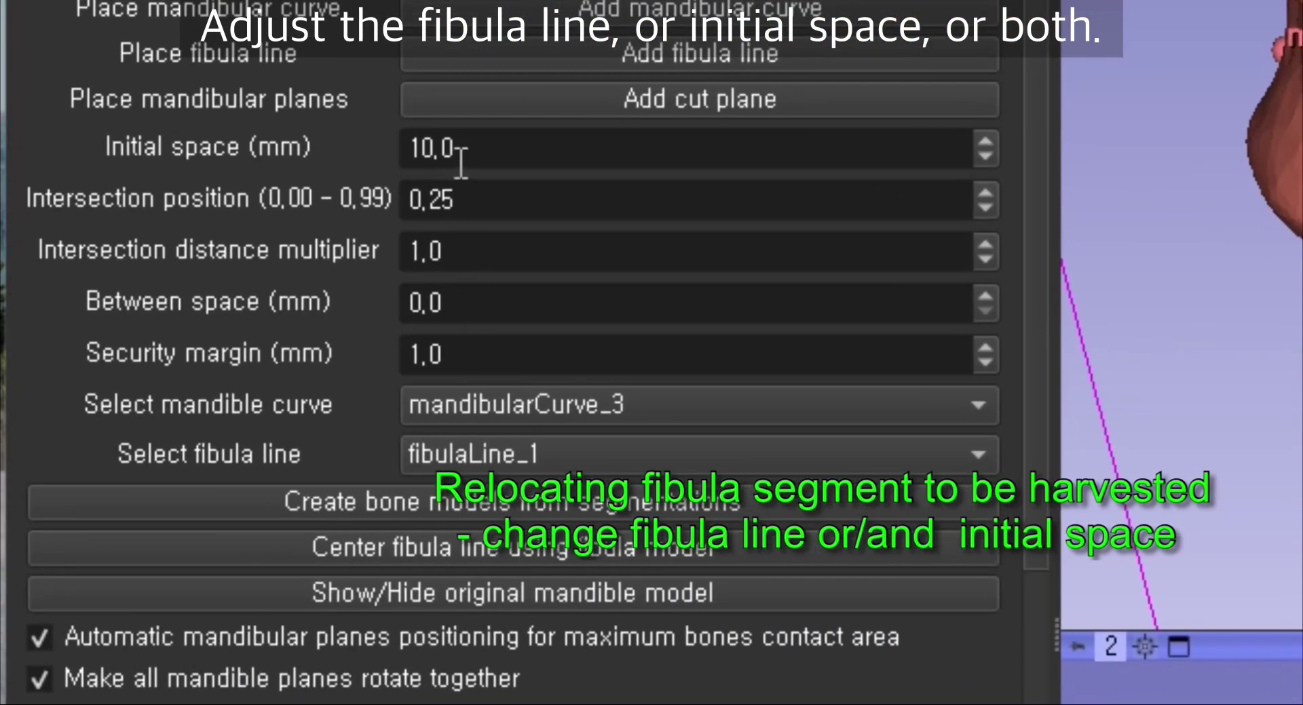
pyautogui.doubleClick(461, 163)
pyautogui.write('20')
pyautogui.press('Return')
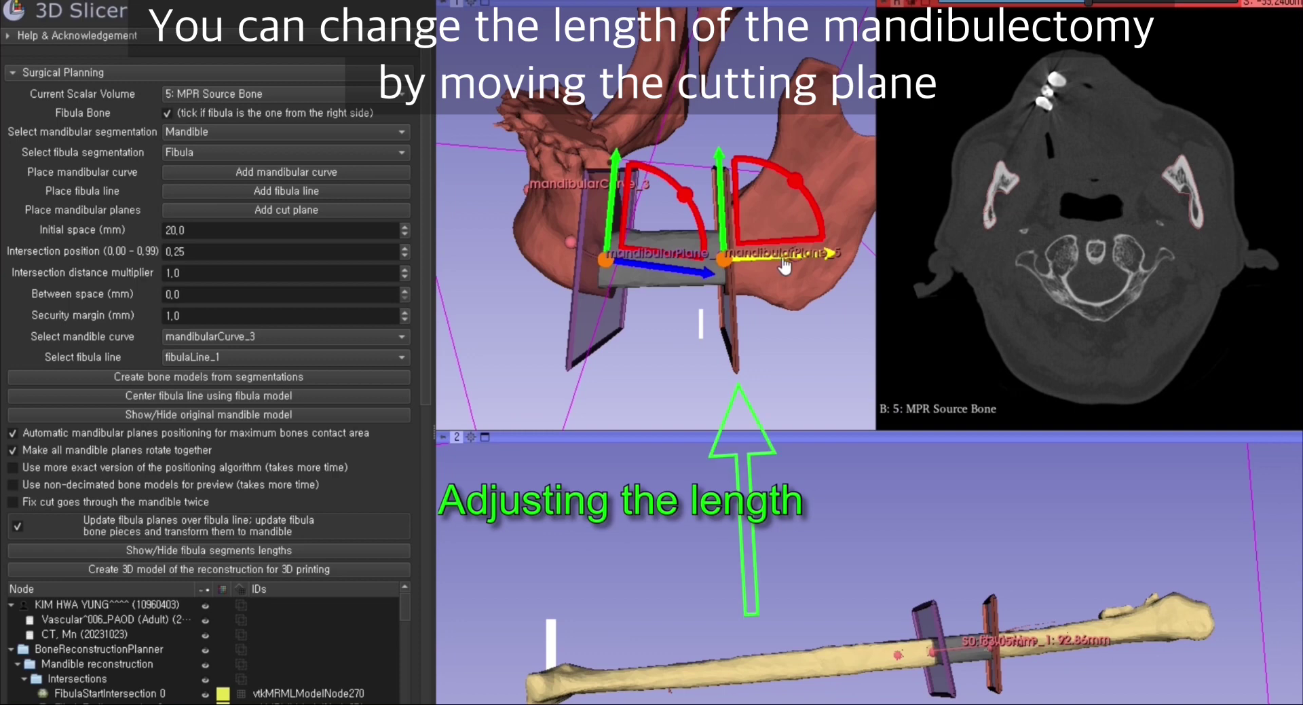
# Move the rear mandibular cut plane outward to lengthen the resection and rotate the cut planes to reorient the fibula segment
pyautogui.moveTo(784, 266); pyautogui.dragTo(817, 269)
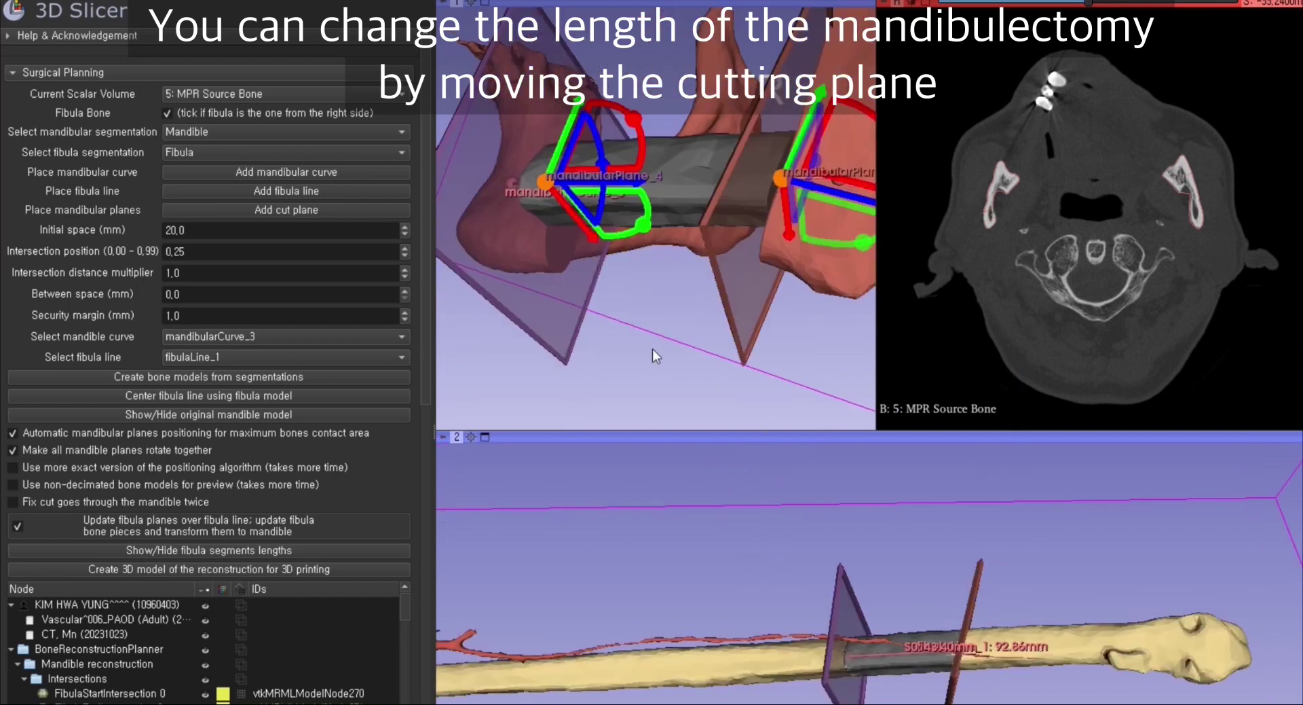
pyautogui.moveTo(653, 348); pyautogui.dragTo(526, 238)
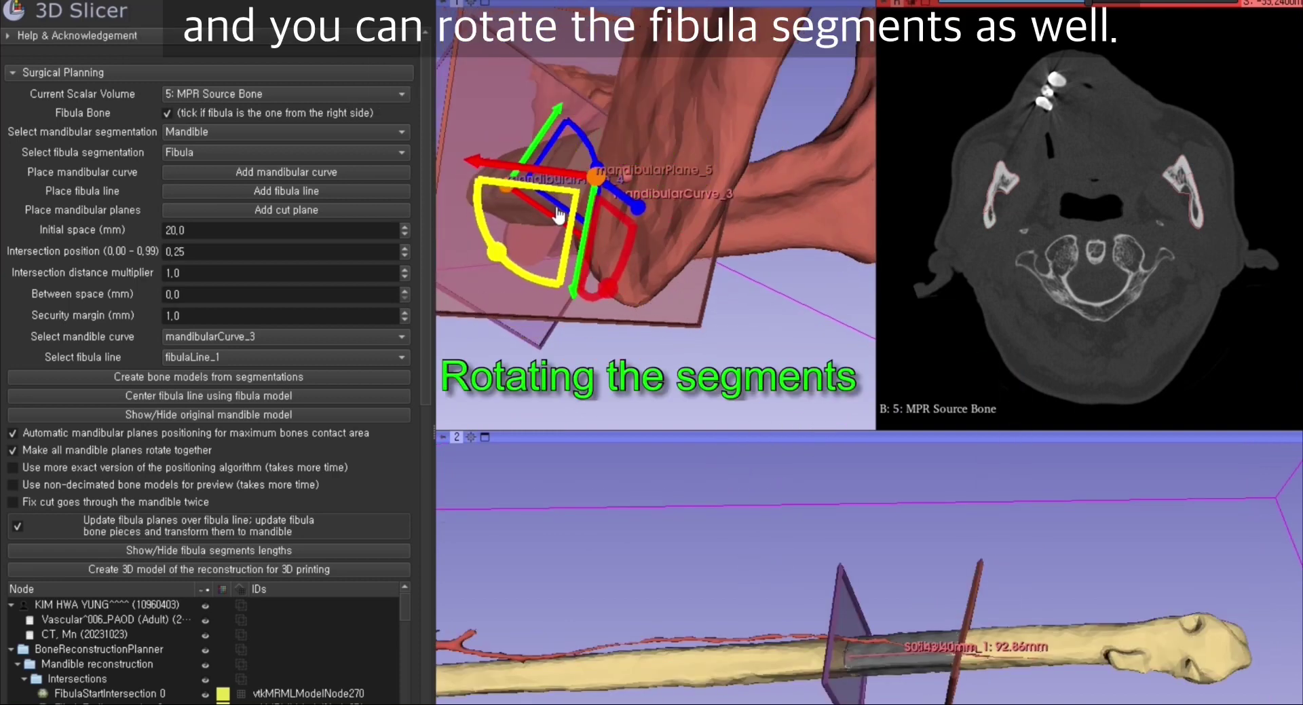
pyautogui.moveTo(682, 390); pyautogui.dragTo(739, 482)
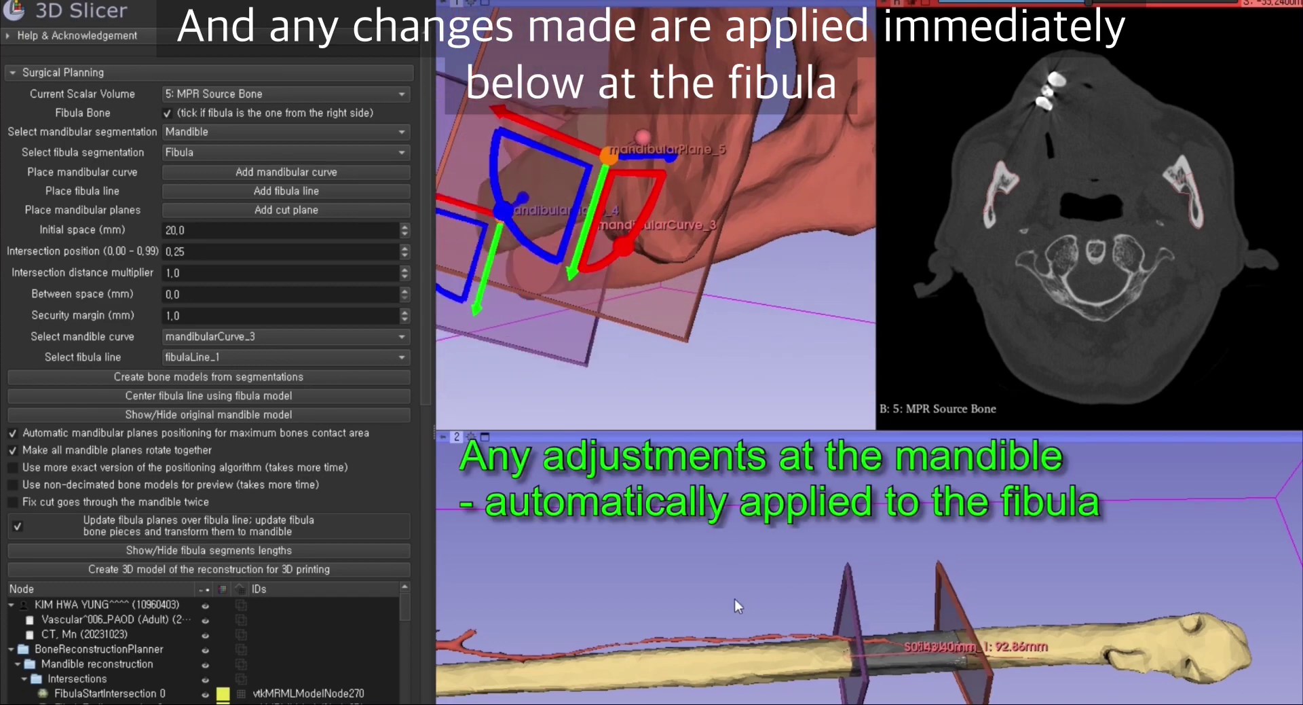
pyautogui.moveTo(645, 372); pyautogui.dragTo(627, 343)
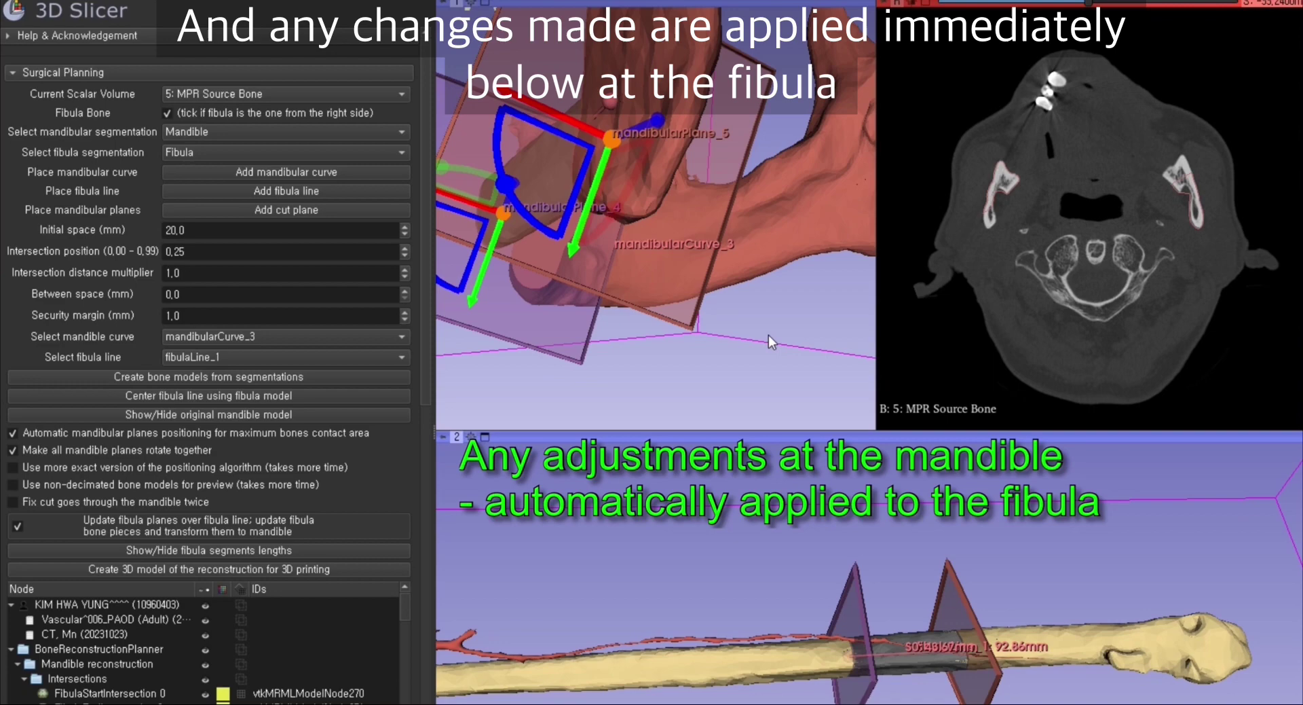
pyautogui.moveTo(489, 353); pyautogui.dragTo(895, 426)
# Fine-tune the position and tilt of the rear mandibular cut plane across the ramus
pyautogui.moveTo(778, 241); pyautogui.dragTo(784, 237)
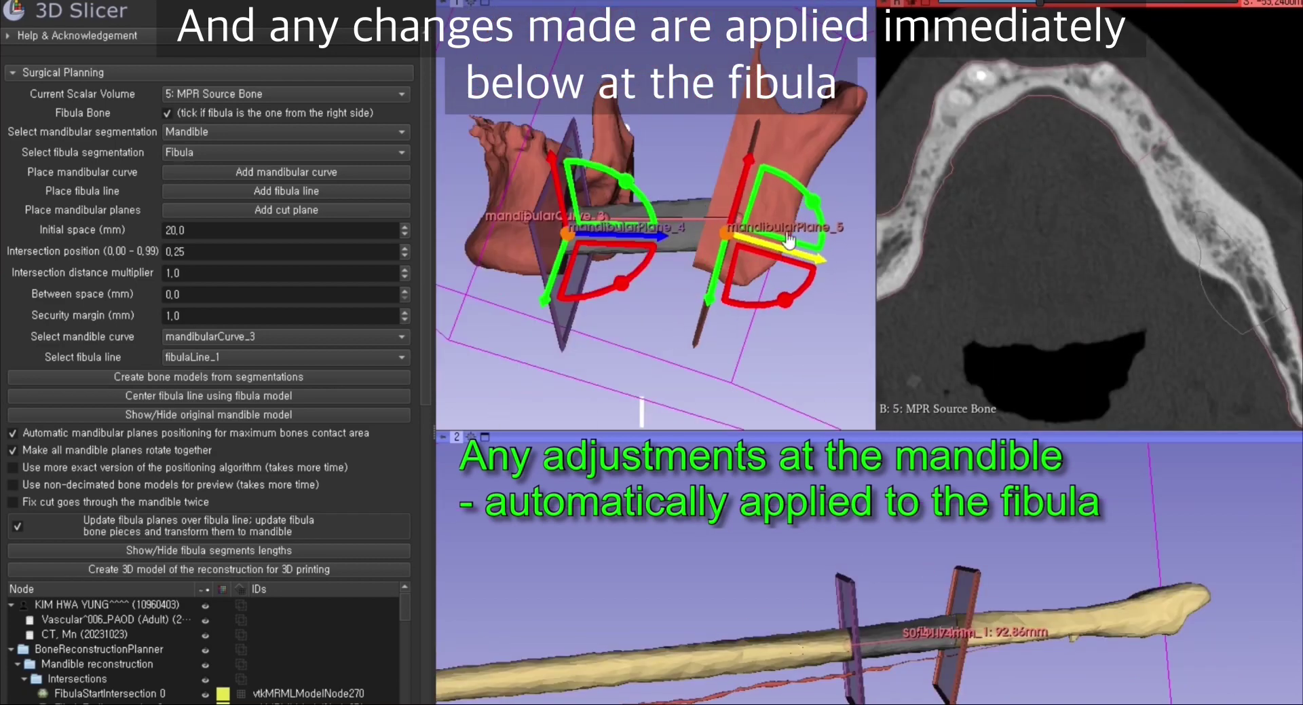
pyautogui.moveTo(788, 235); pyautogui.dragTo(806, 242)
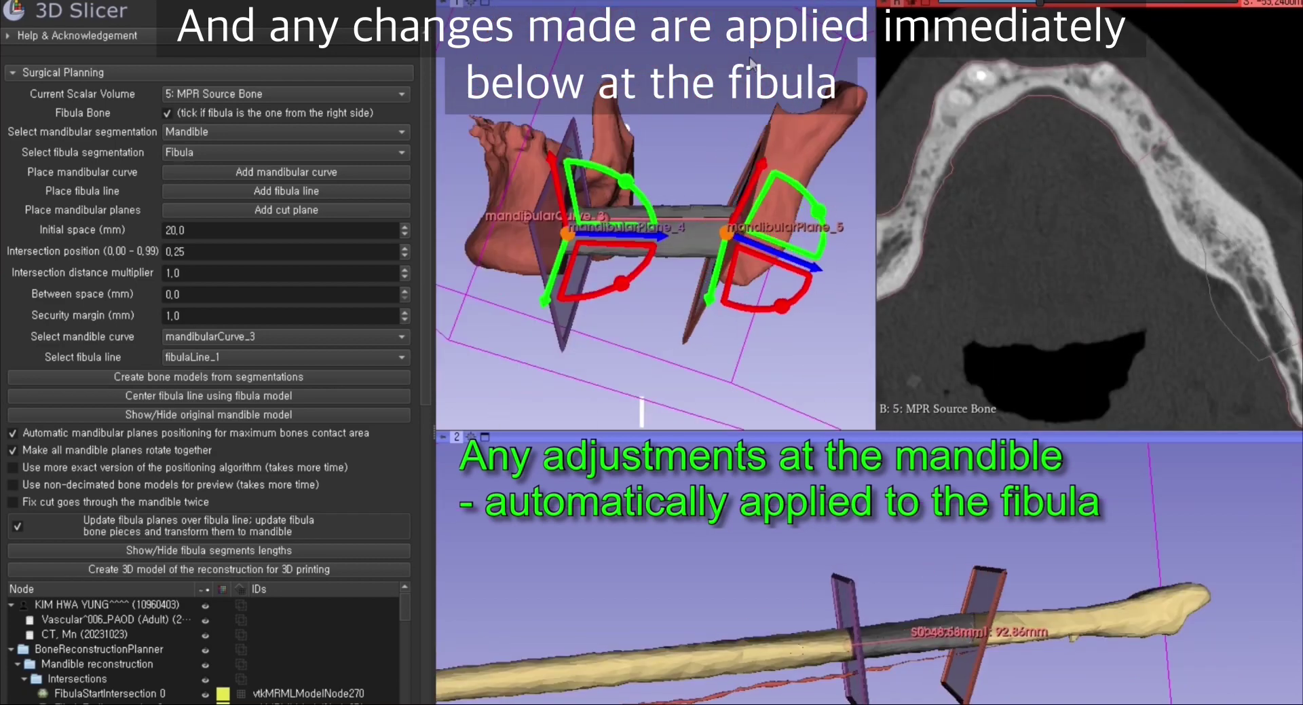
pyautogui.moveTo(801, 347); pyautogui.dragTo(557, 339)
# Shift the front mandibular cut plane toward the chin and examine how the fibula segment meets the mandible stump
pyautogui.click(271, 416)
pyautogui.moveTo(503, 167); pyautogui.dragTo(490, 180)
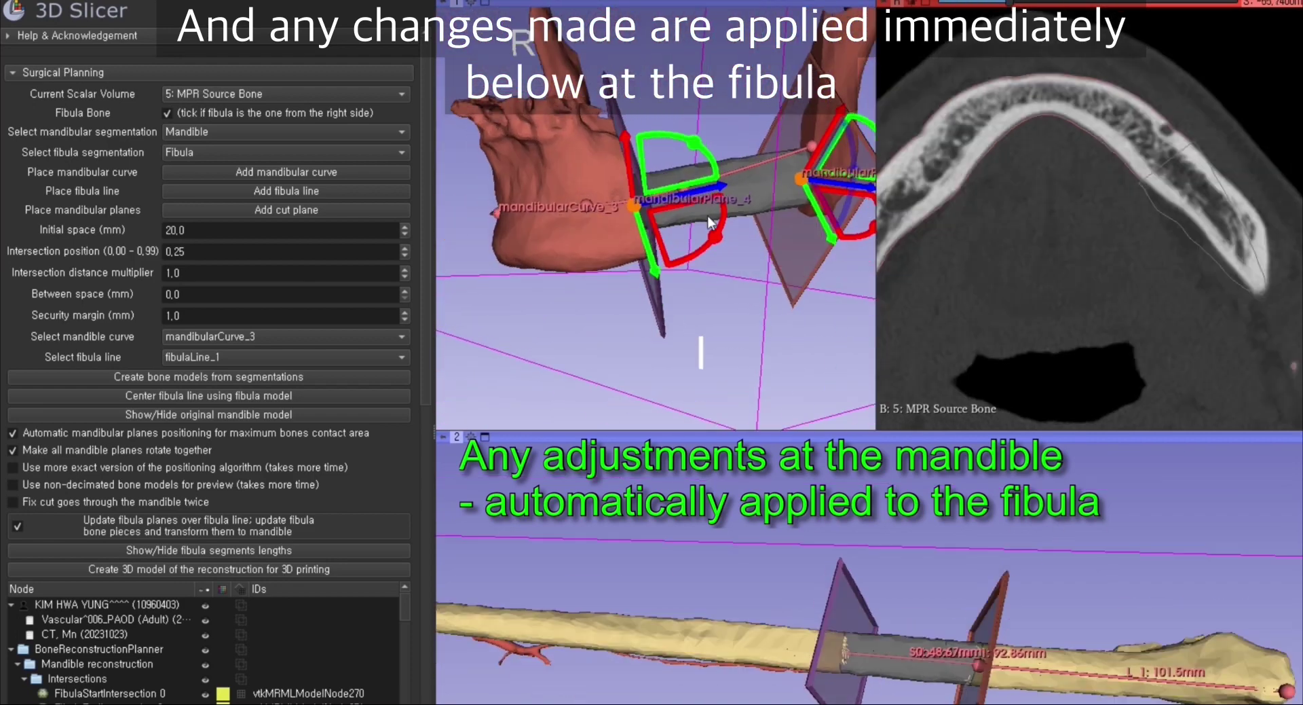
pyautogui.moveTo(693, 194); pyautogui.dragTo(670, 198)
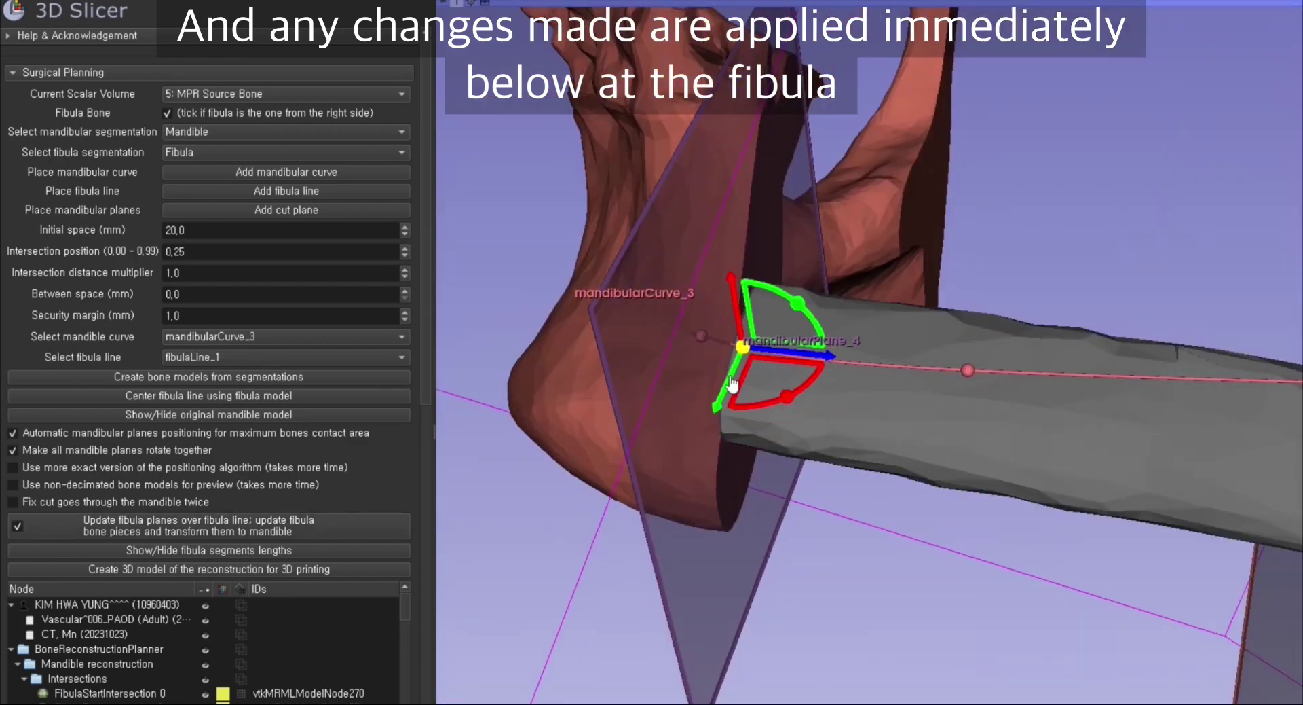
pyautogui.moveTo(751, 369); pyautogui.dragTo(747, 328)
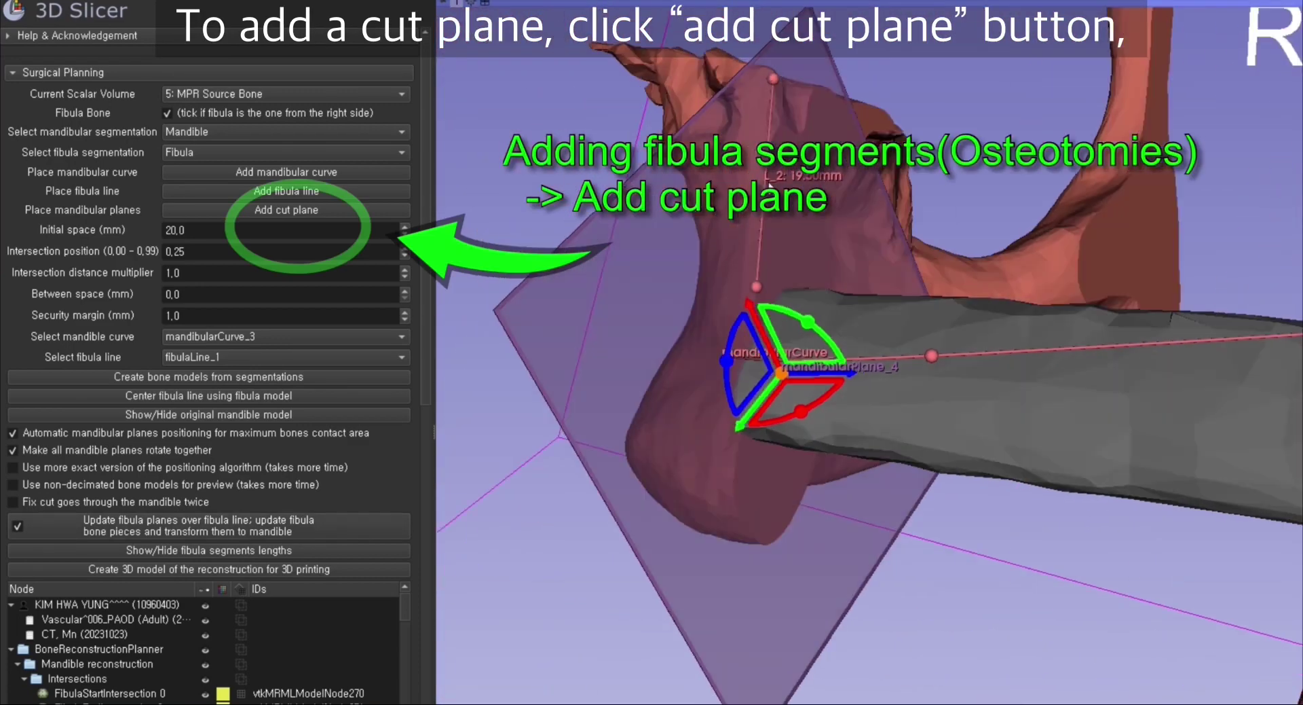
# Add a third cut plane on the mandible near the chin to create a second fibula segment
pyautogui.scroll(-5, 724, 263)
pyautogui.click(293, 230)
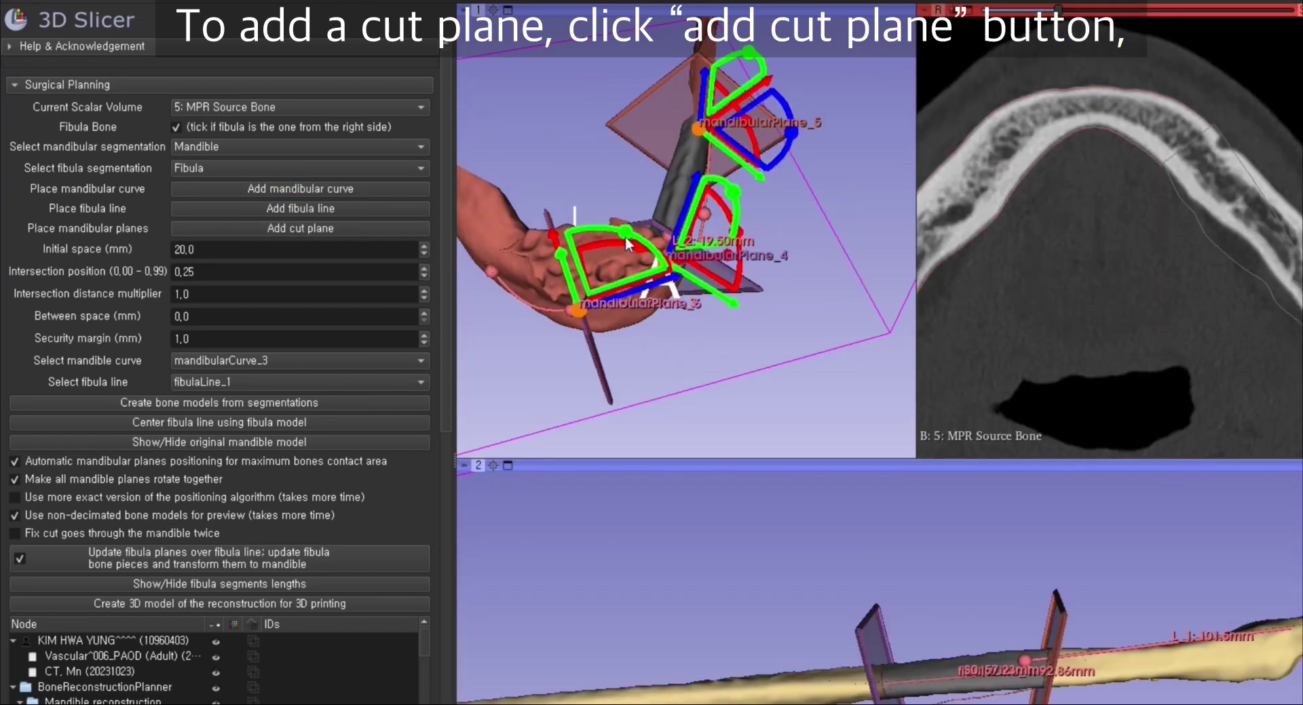
pyautogui.moveTo(683, 417); pyautogui.dragTo(645, 346)
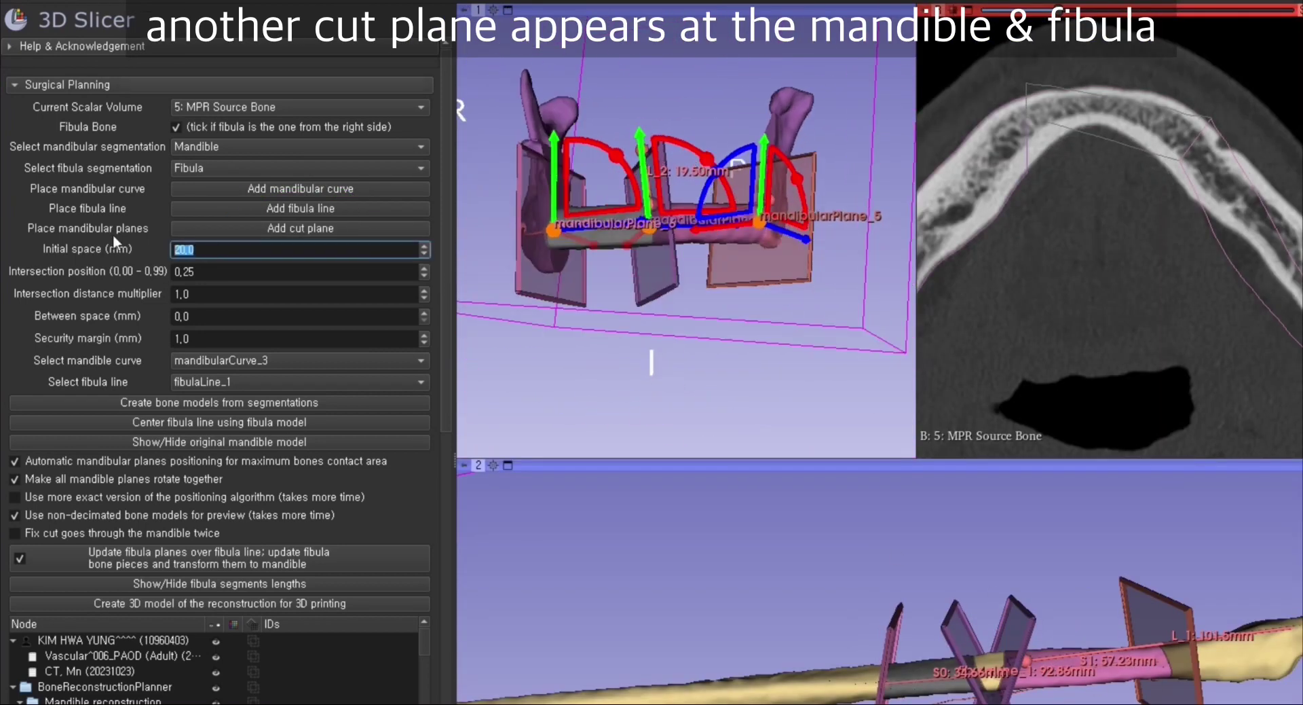
# Set the initial space to 40 mm and update the fibula planes to relocate the two segments along the fibula
pyautogui.write('40')
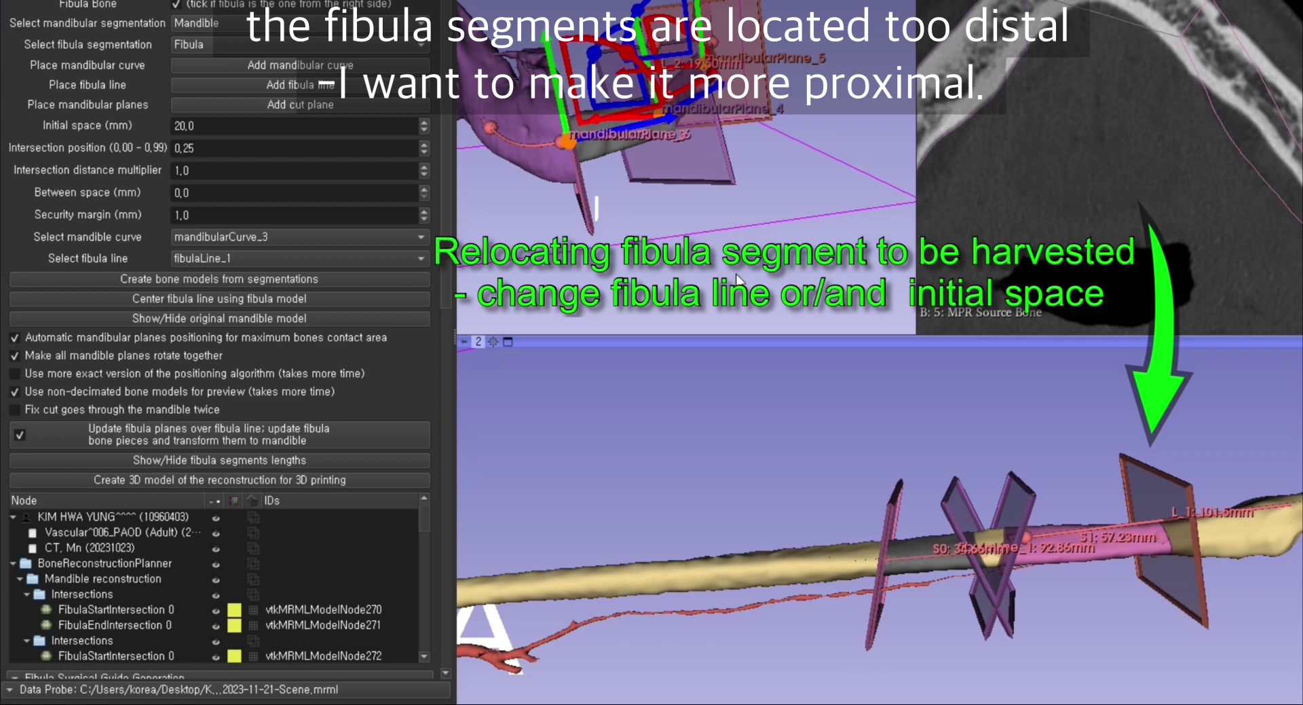
pyautogui.moveTo(735, 272); pyautogui.dragTo(647, 196)
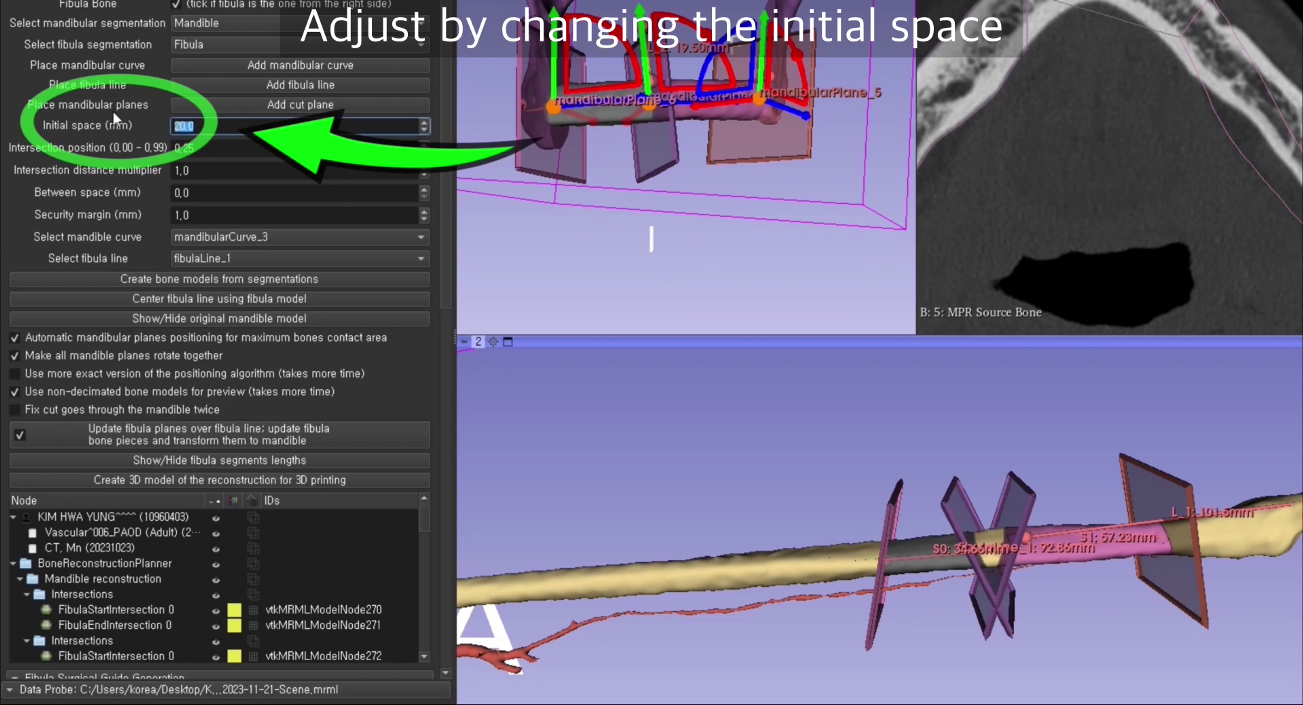
pyautogui.click(193, 436)
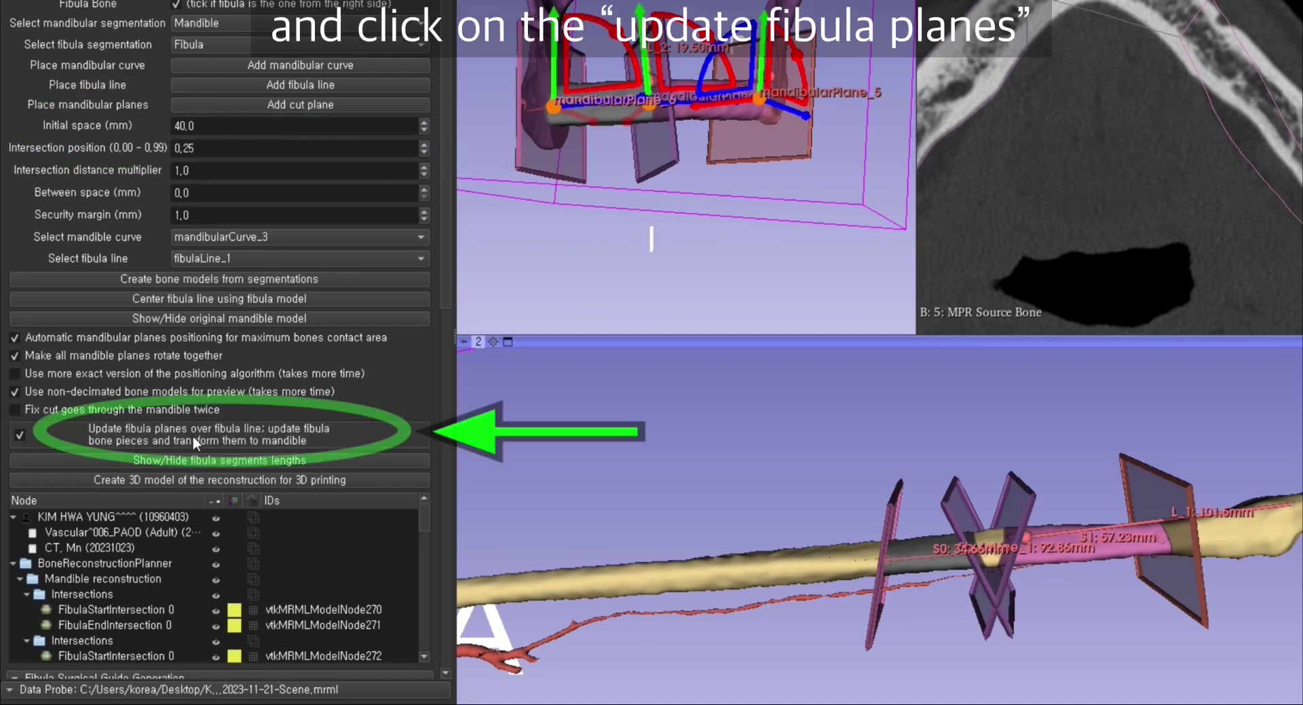
pyautogui.moveTo(714, 536)
pyautogui.mouseDown()
pyautogui.moveTo(963, 555)
pyautogui.moveTo(876, 584)
pyautogui.mouseUp()
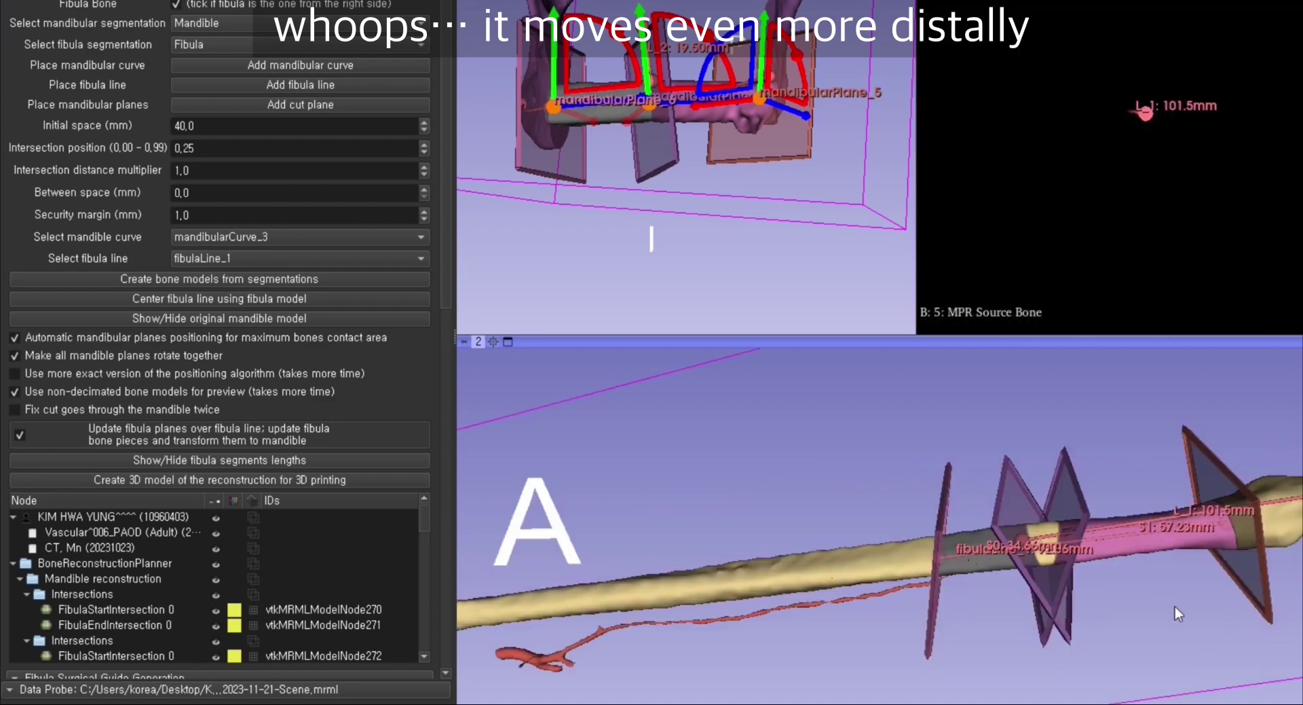
# Set the initial space to 30 mm for the relocated fibula line
pyautogui.scroll(-4, 1175, 605)
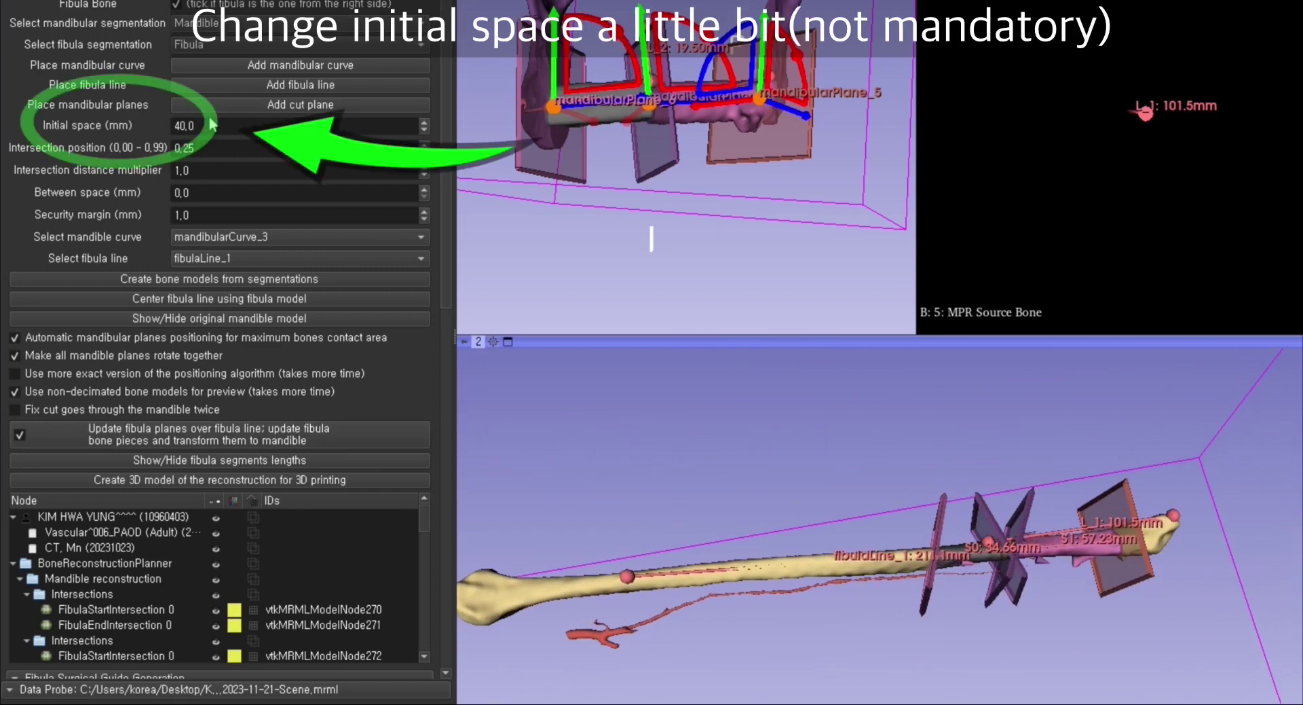
pyautogui.doubleClick(213, 124)
pyautogui.write('30')
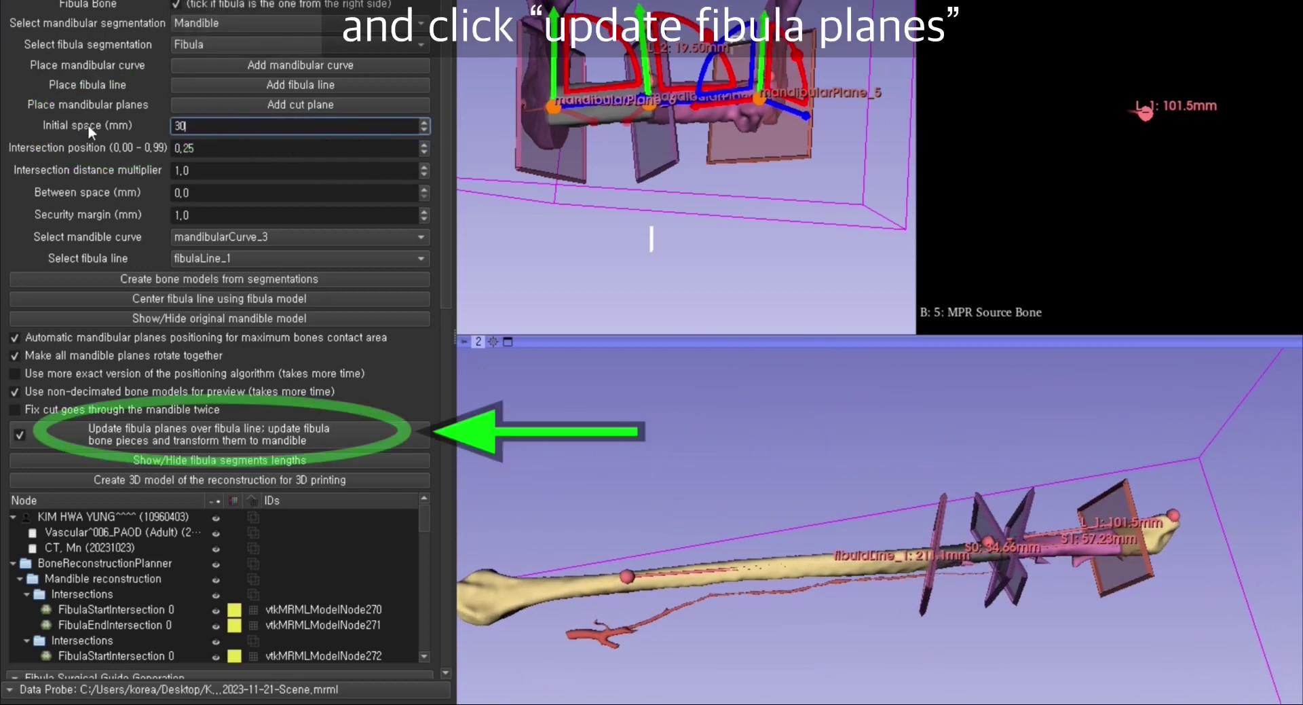
pyautogui.press('Return')
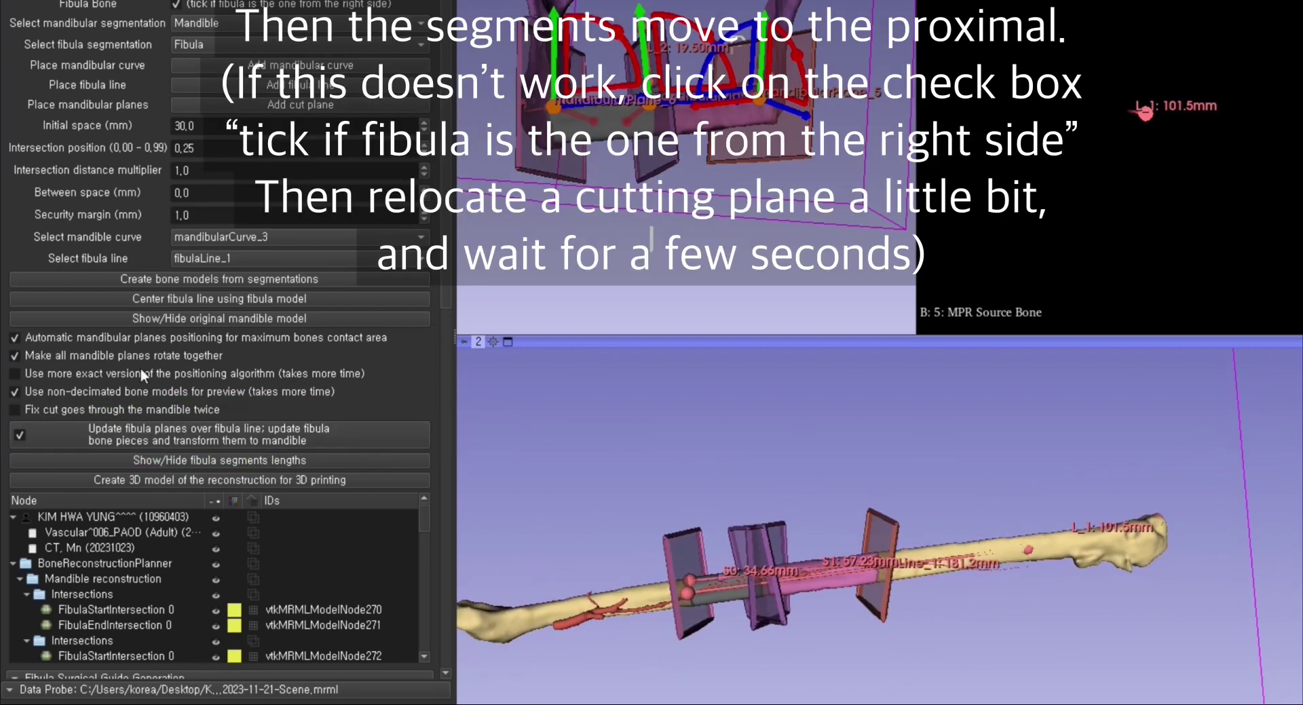
# Update the fibula planes with an initial space of 20 mm, and then set the initial space to 40 mm
pyautogui.press('BackSpace')
pyautogui.press('BackSpace')
pyautogui.write('20')
pyautogui.click(169, 430)
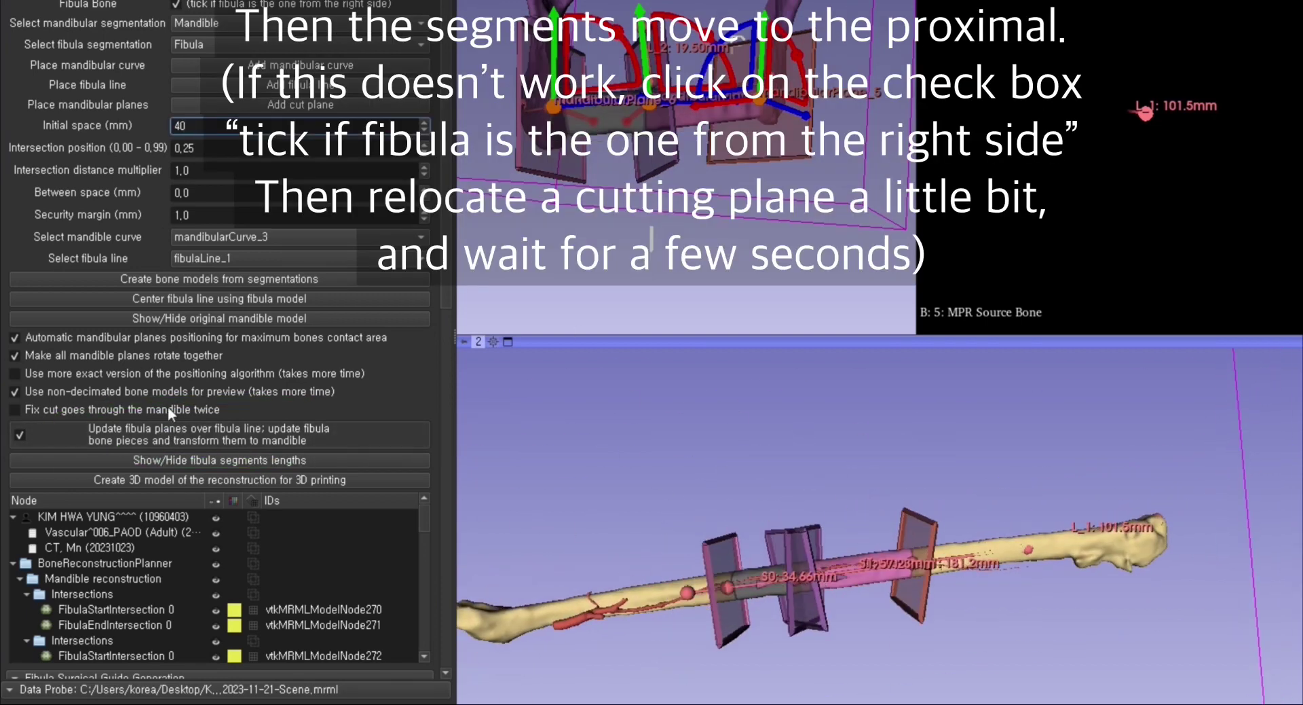
pyautogui.write('40')
pyautogui.press('Return')
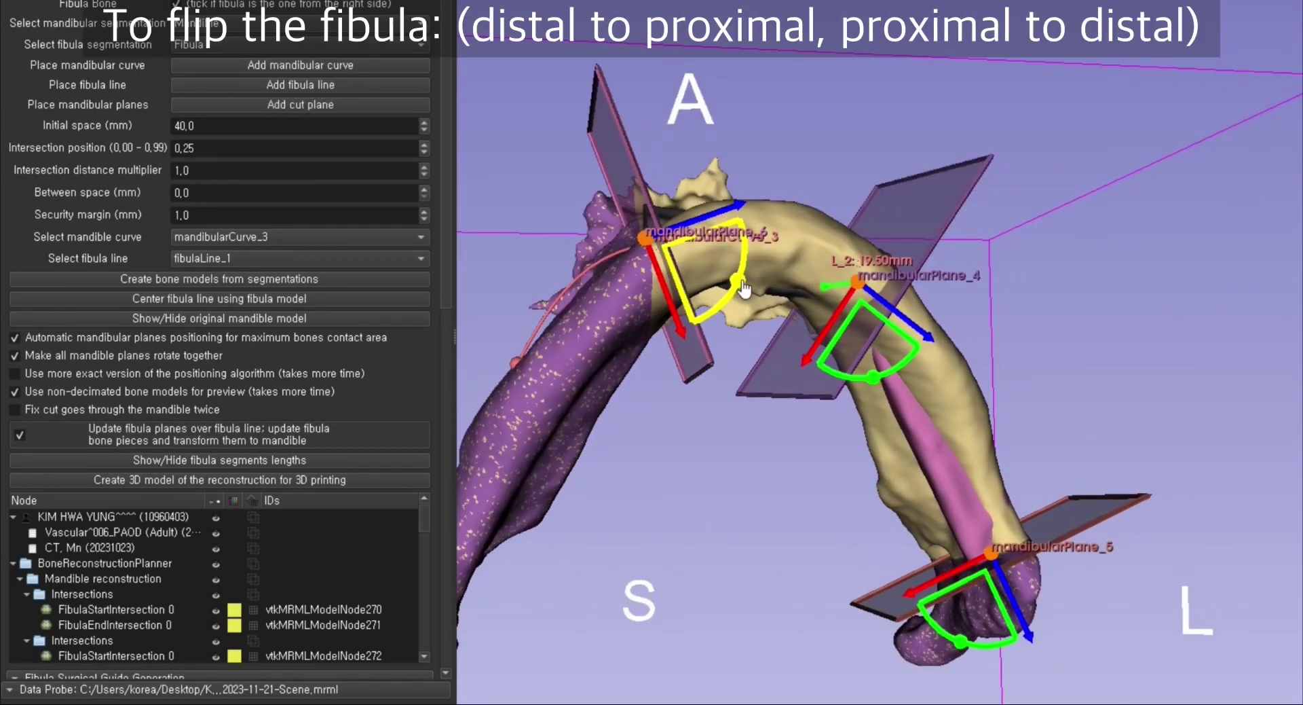
# Rotate the mandibular cut planes together to flip the fibula segments' distal-to-proximal direction
pyautogui.moveTo(745, 289); pyautogui.dragTo(581, 294)
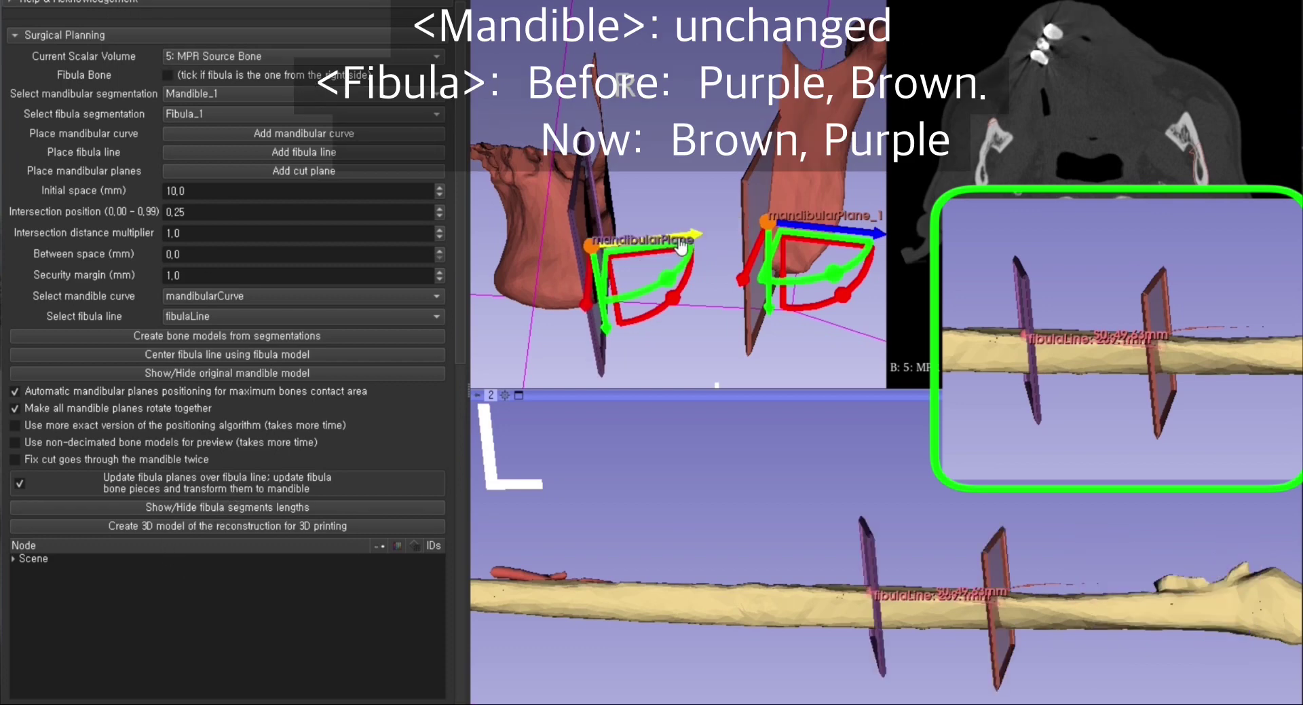
pyautogui.moveTo(674, 241); pyautogui.dragTo(681, 240)
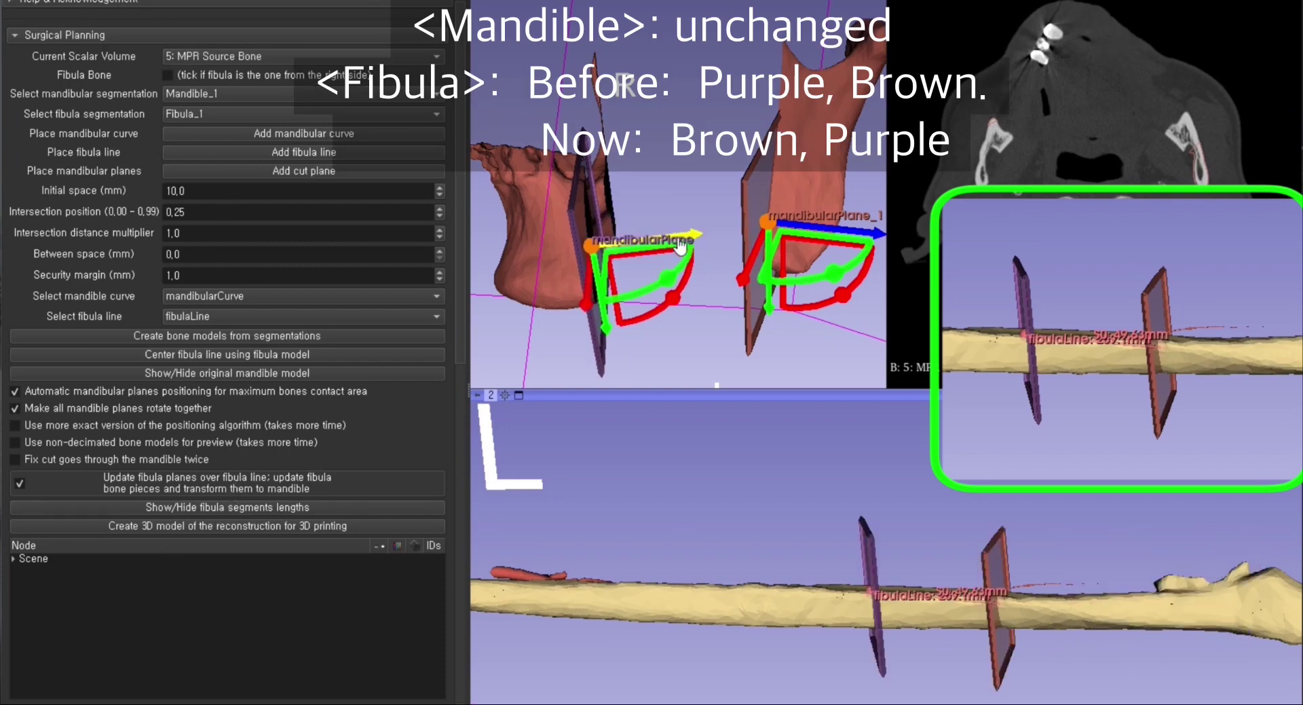
pyautogui.moveTo(676, 241); pyautogui.dragTo(680, 240)
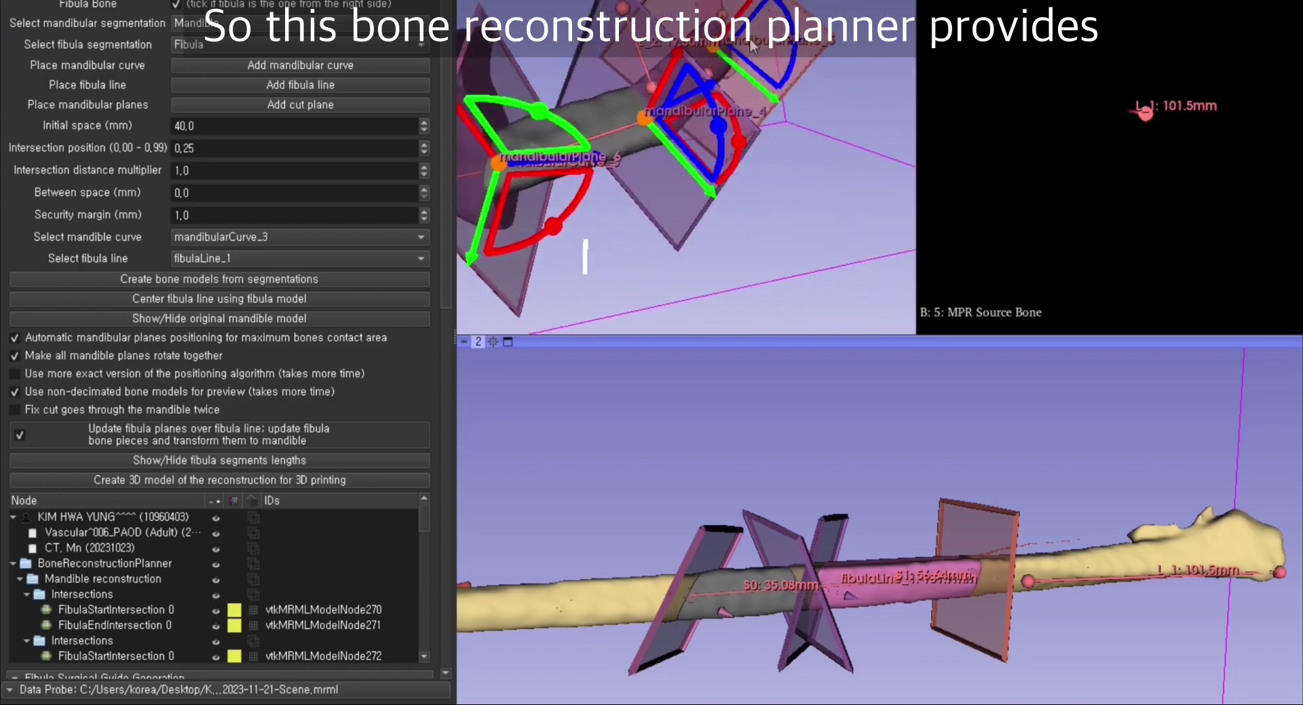
pyautogui.moveTo(595, 108); pyautogui.dragTo(695, 394)
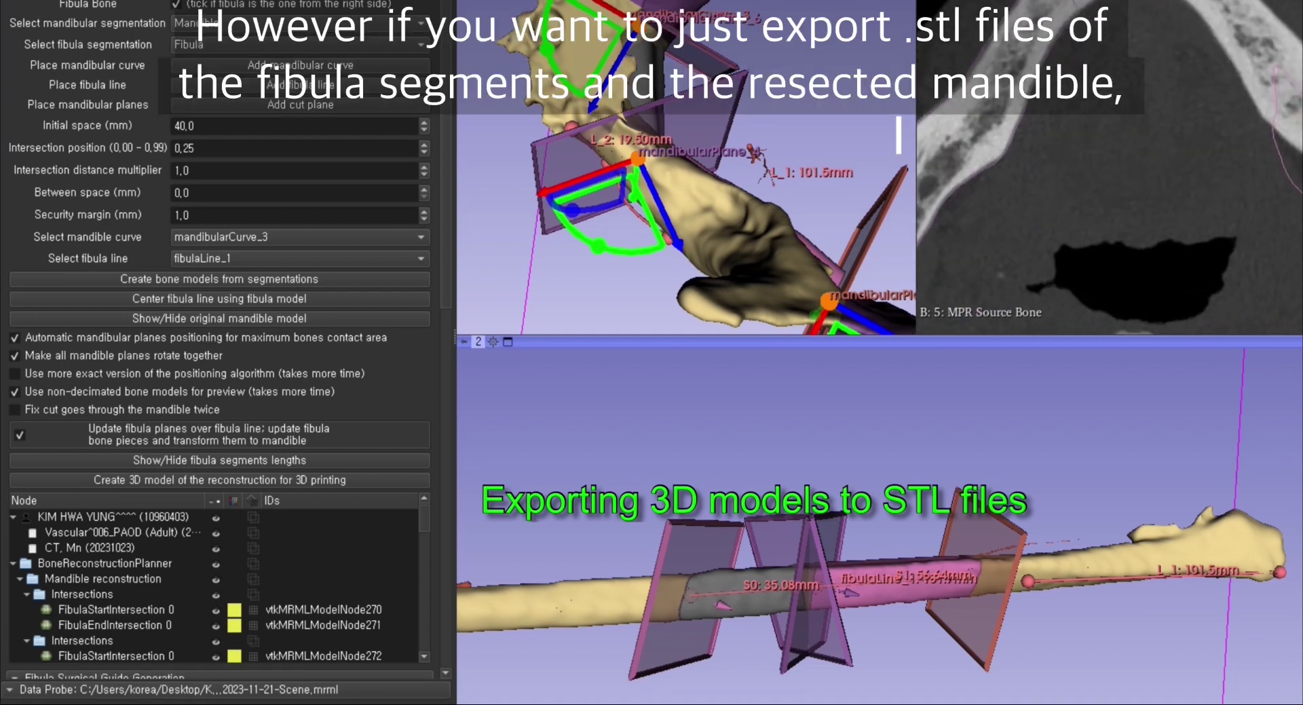
pyautogui.scroll(-10, 1156, 34)
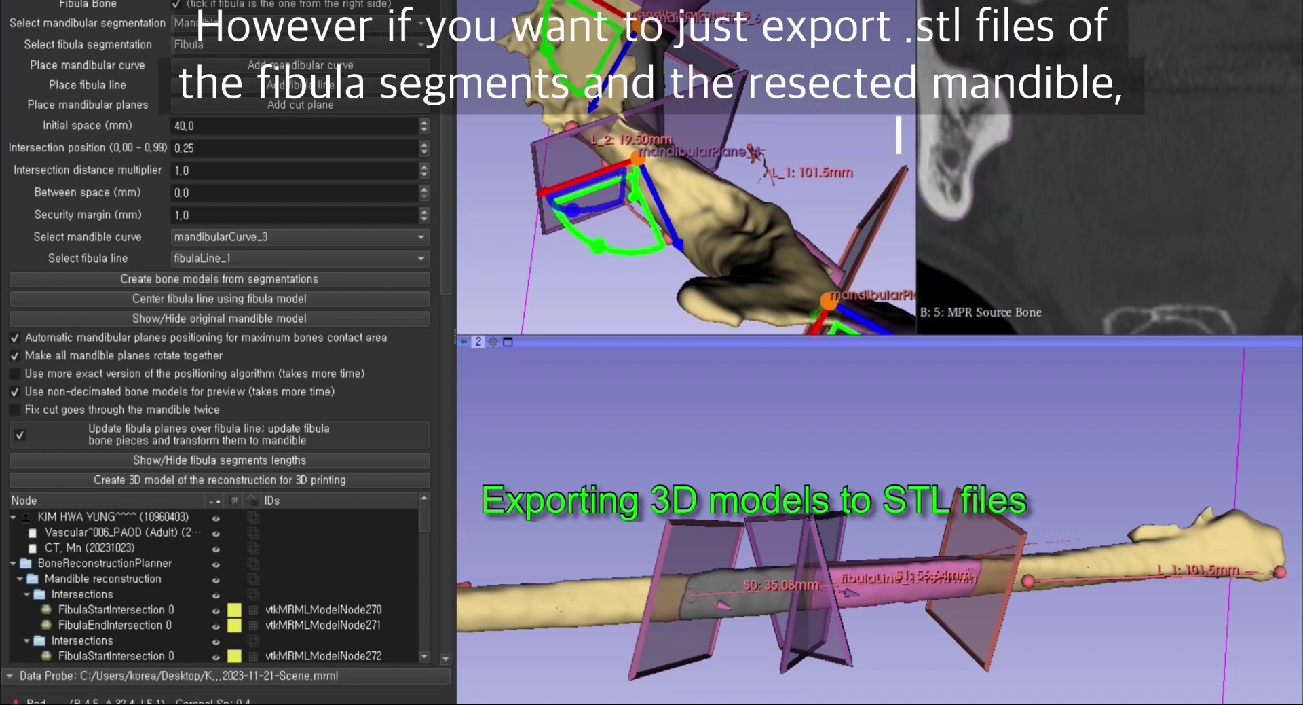
pyautogui.scroll(-5, 1157, 35)
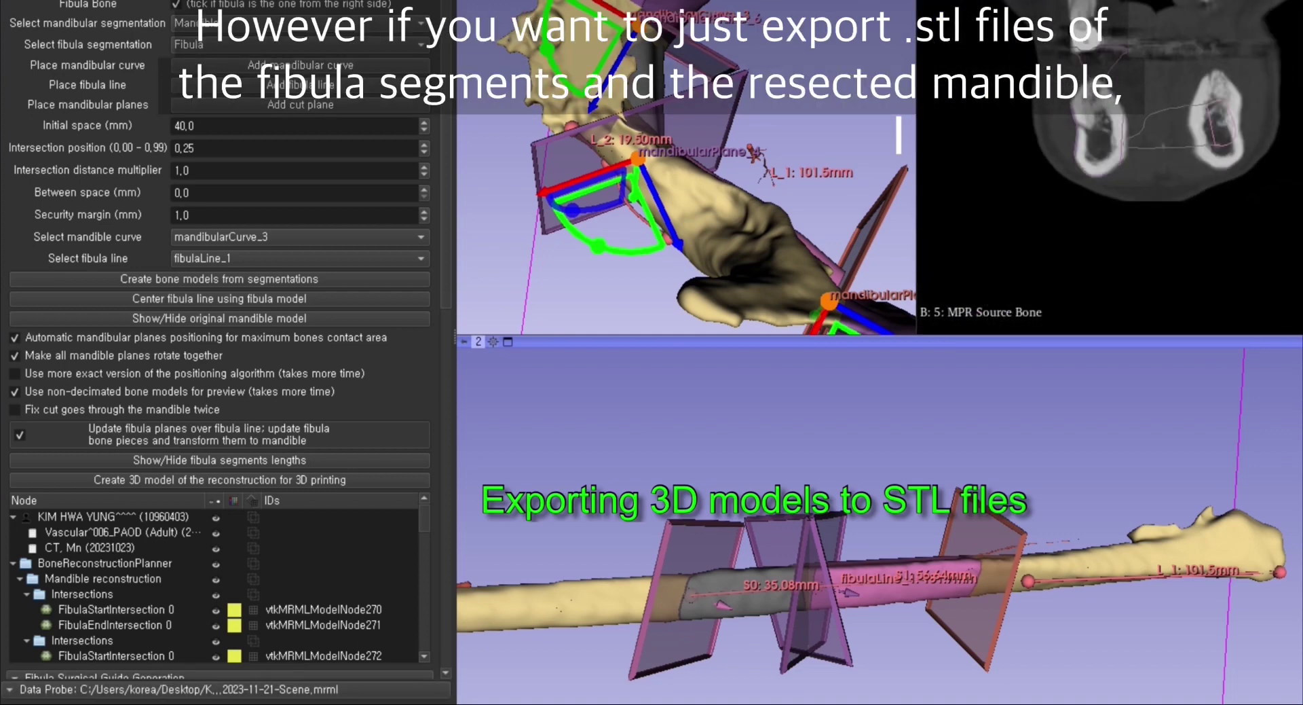
pyautogui.scroll(-8, 1157, 101)
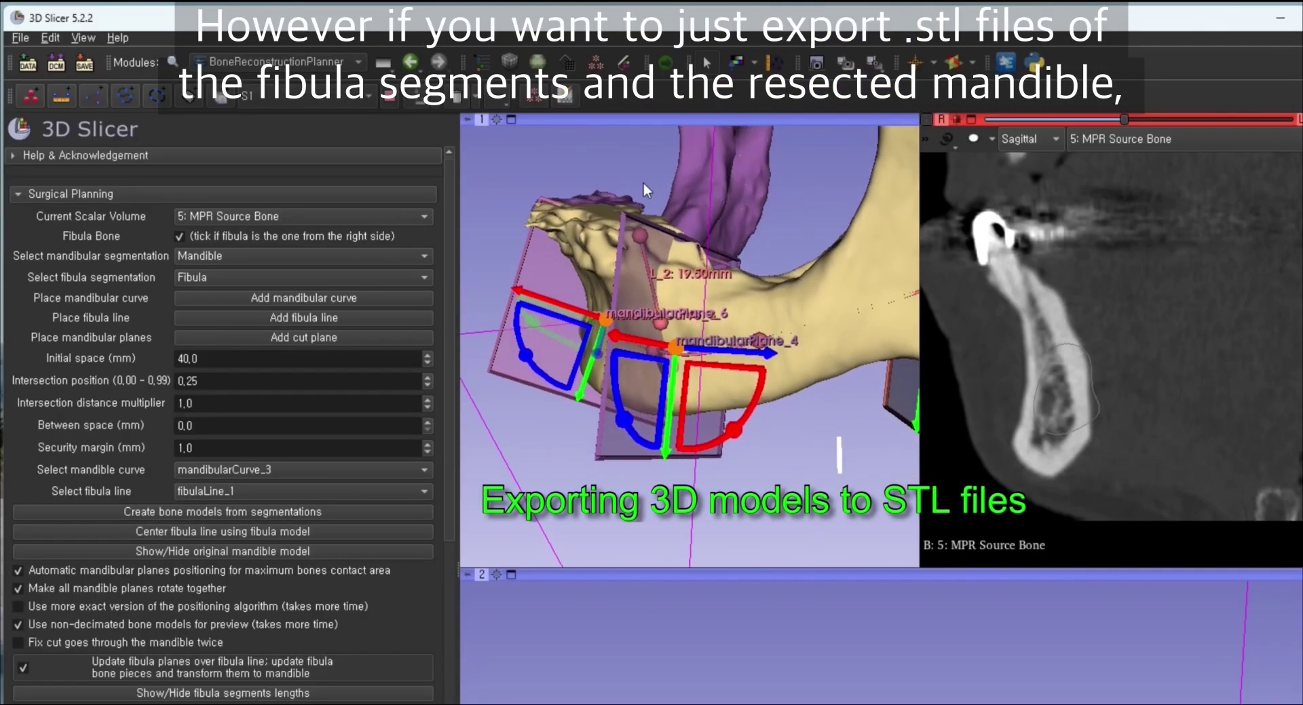
# Switch to the Data module and browse the Mandible reconstruction folder for the subfolders that contain 3D models
pyautogui.click(262, 63)
pyautogui.click(250, 78)
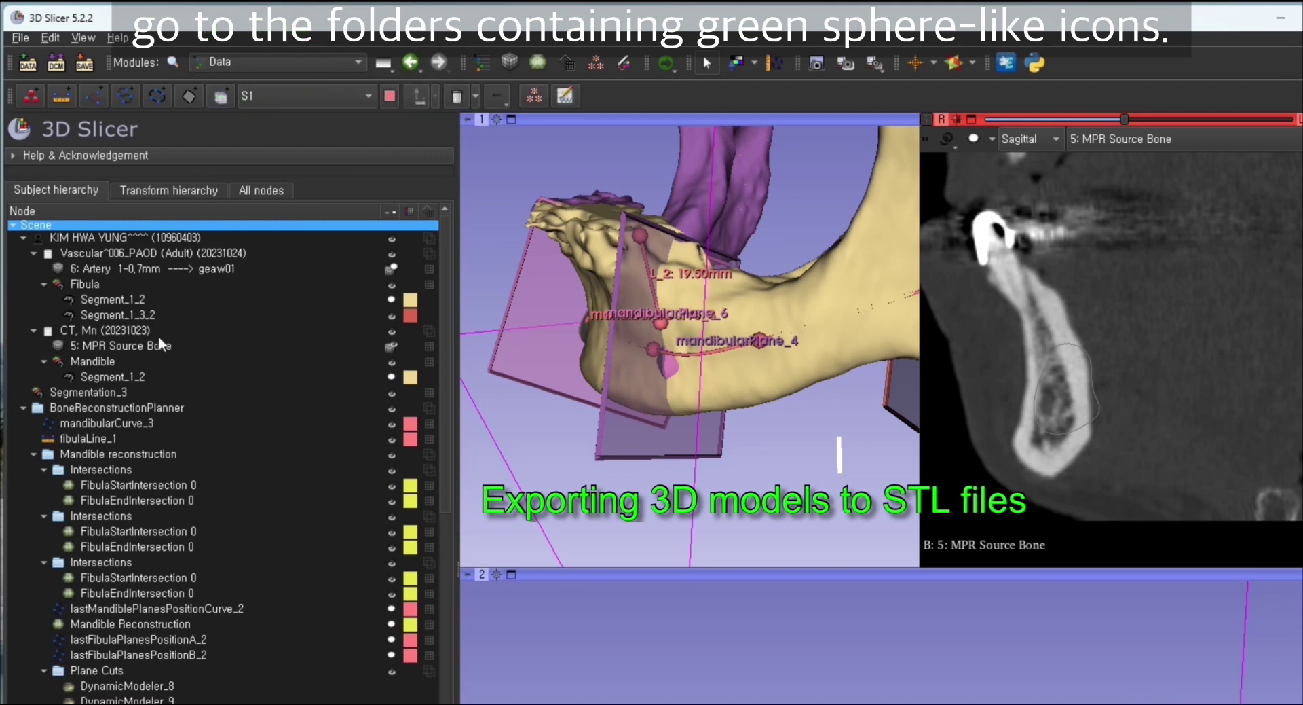
pyautogui.click(102, 471)
pyautogui.click(131, 455)
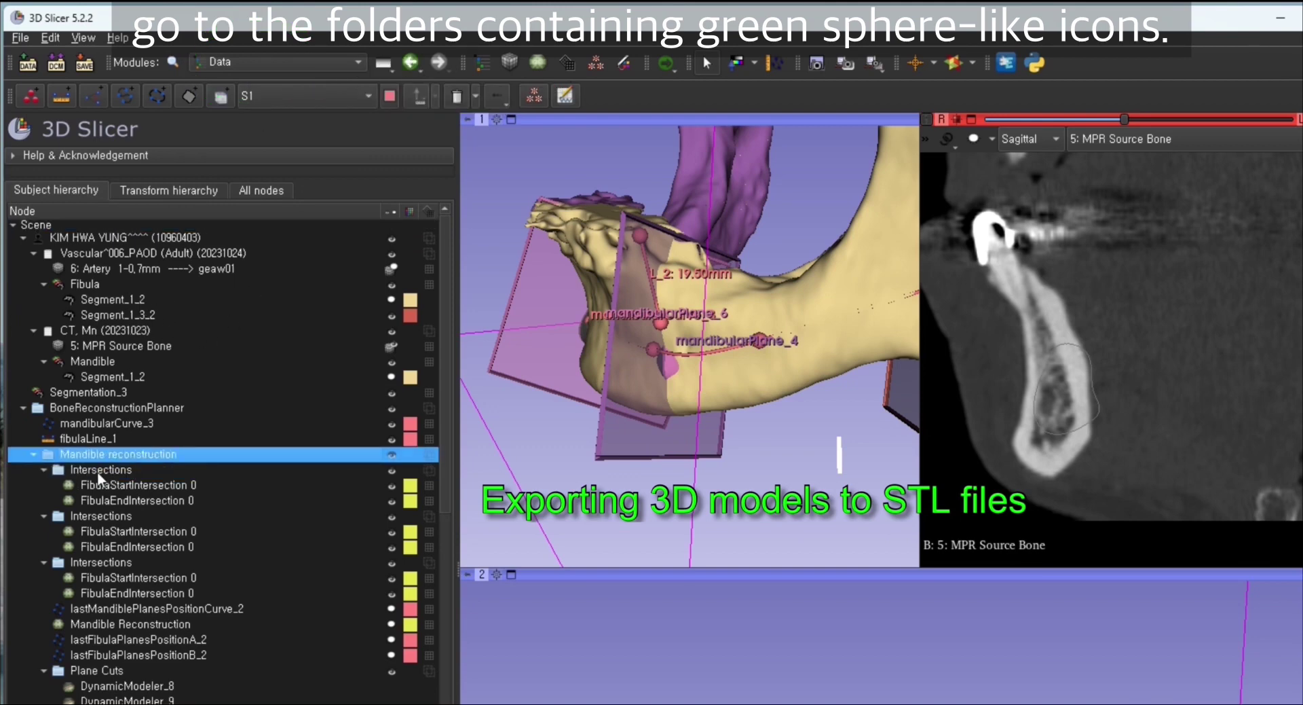
pyautogui.click(96, 472)
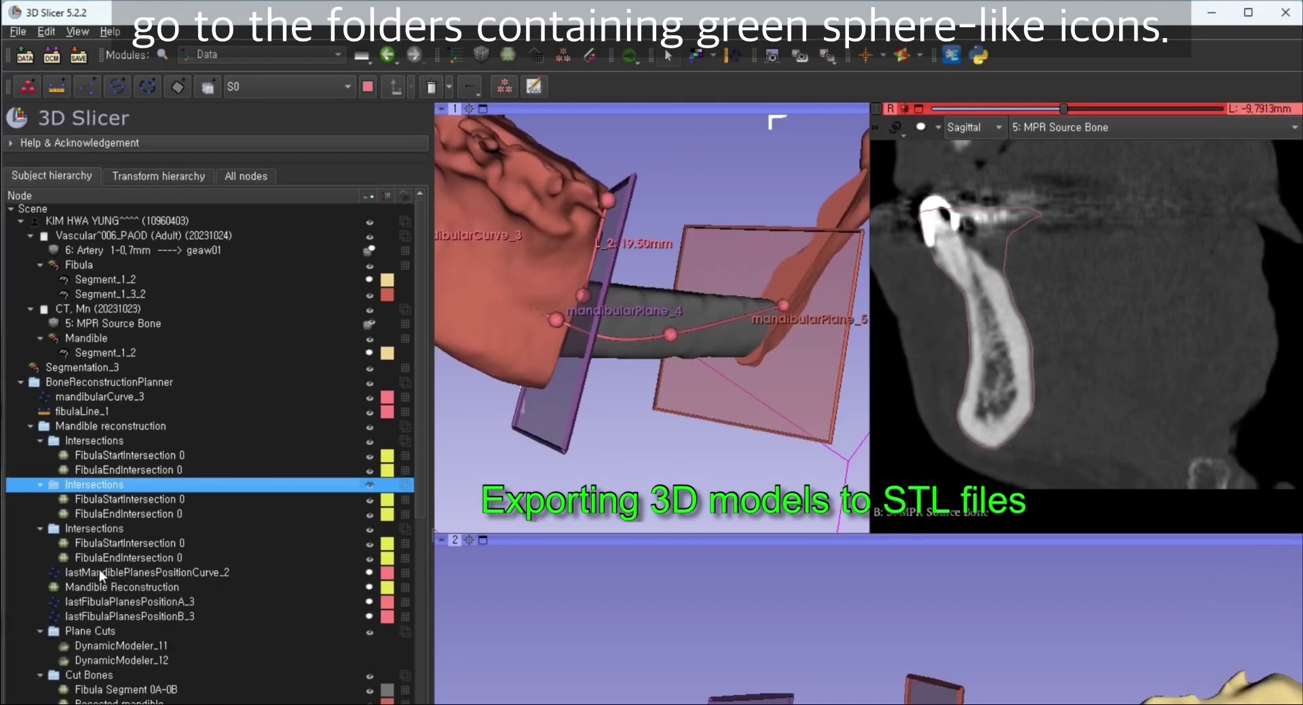
pyautogui.scroll(-5, 140, 648)
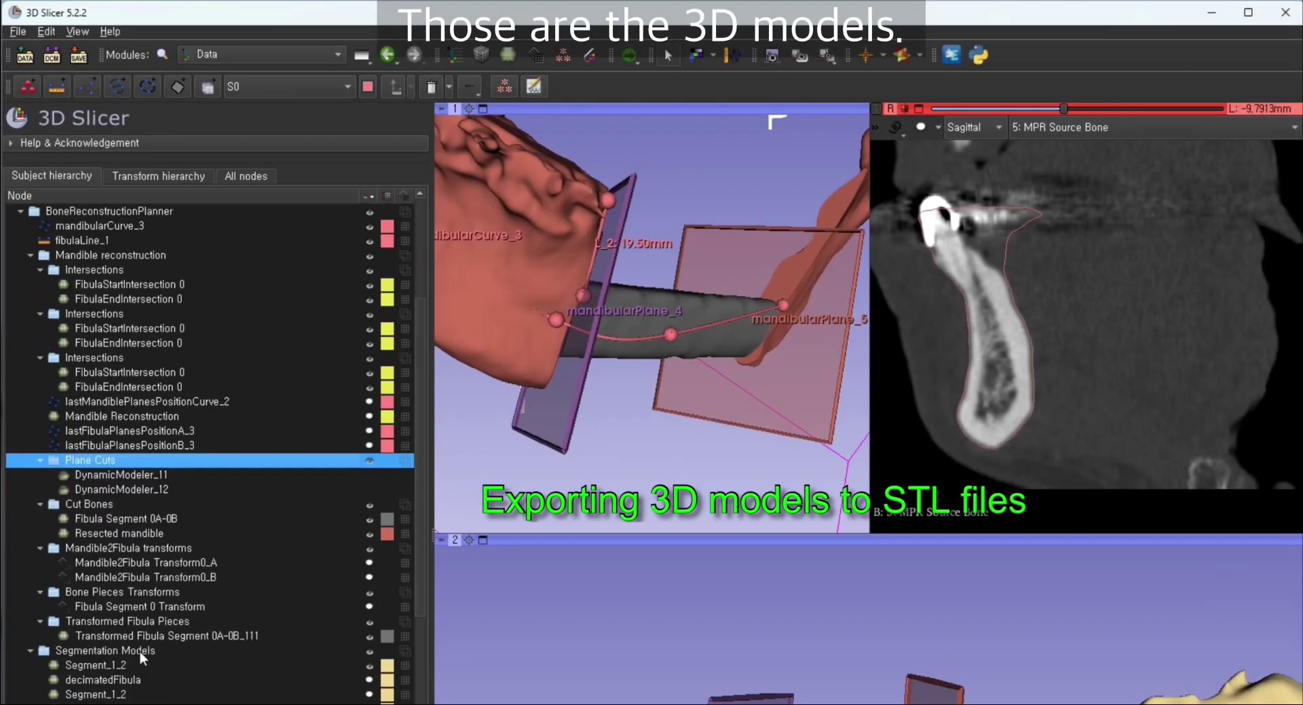
# Export the Cut Bones folder to compressed STL files with its folder structure
pyautogui.rightClick(121, 459)
pyautogui.click(178, 533)
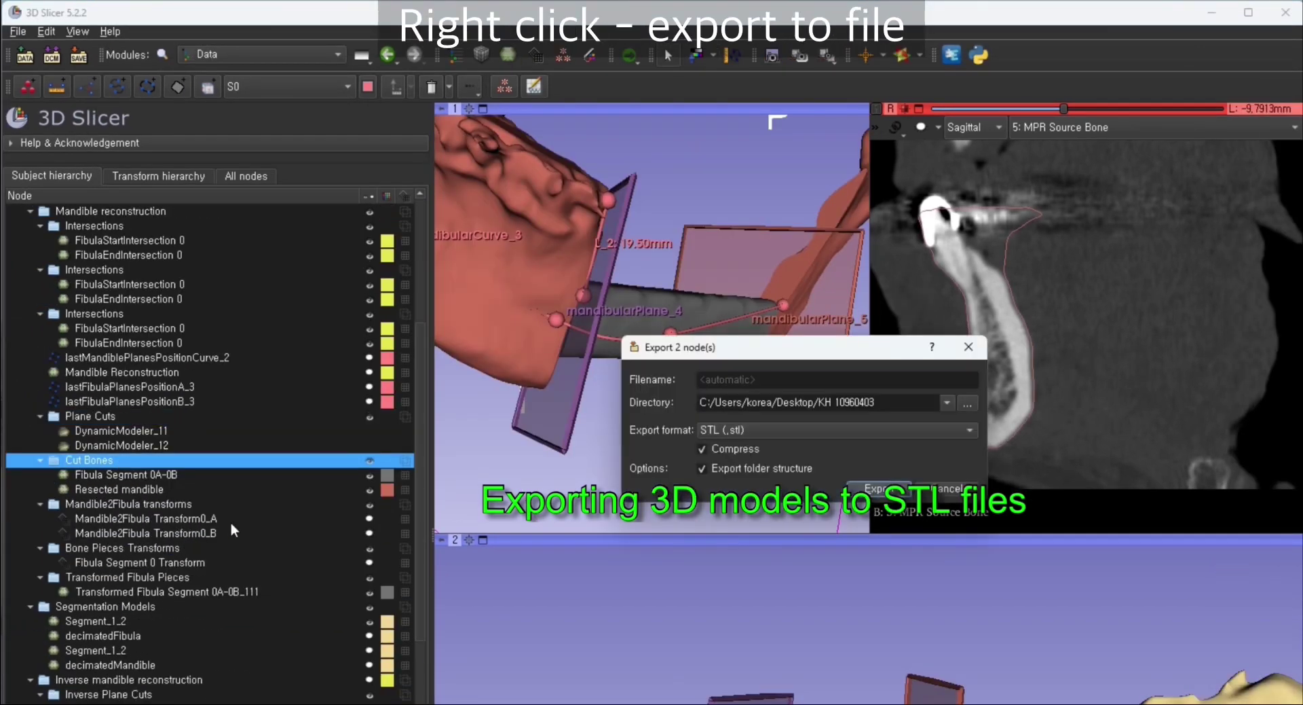
pyautogui.click(877, 488)
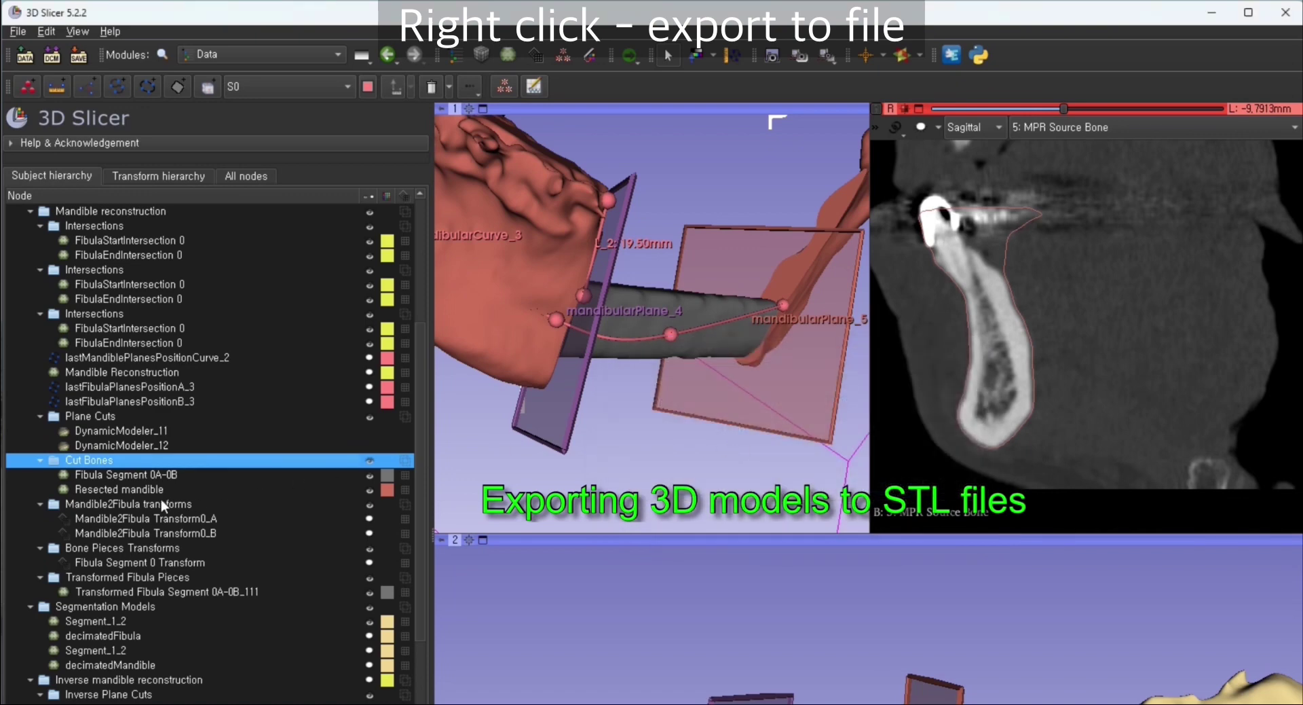
# Export the Transformed Fibula Pieces folder and the Segmentation Models folder to files
pyautogui.rightClick(139, 577)
pyautogui.click(206, 672)
pyautogui.press('Return')
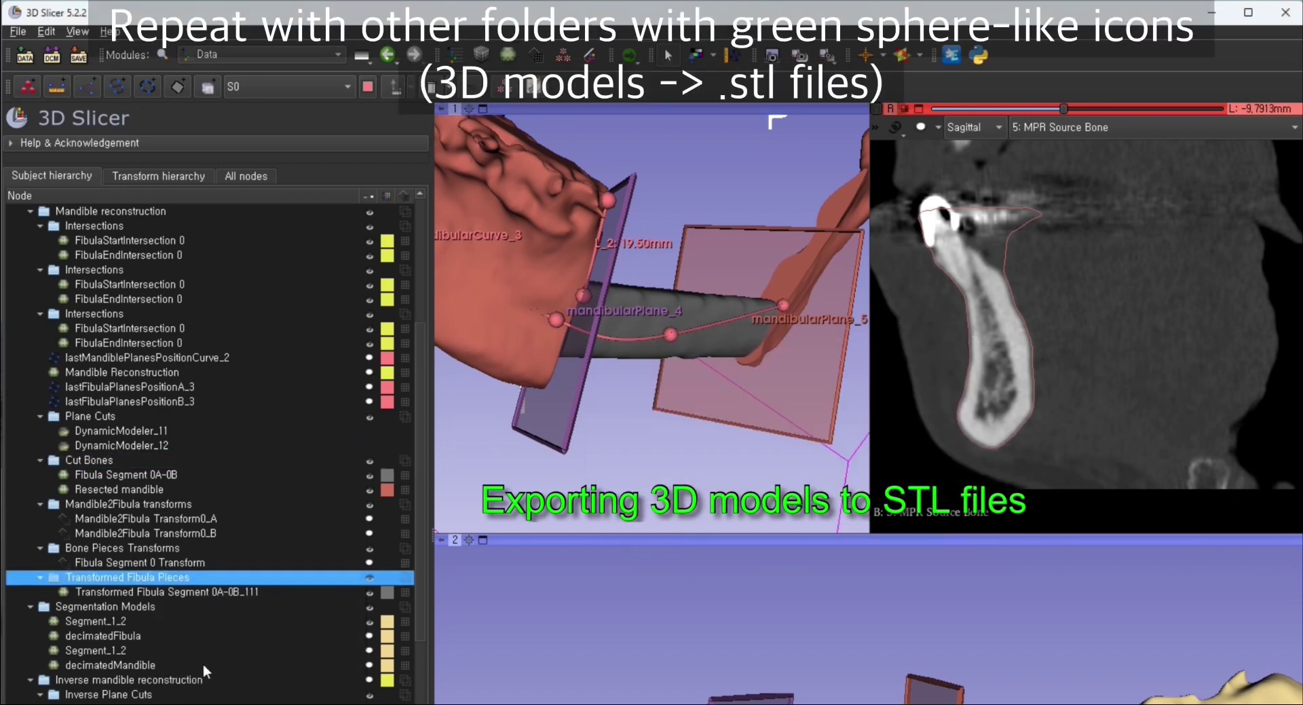
pyautogui.rightClick(112, 606)
pyautogui.click(170, 689)
pyautogui.press('Return')
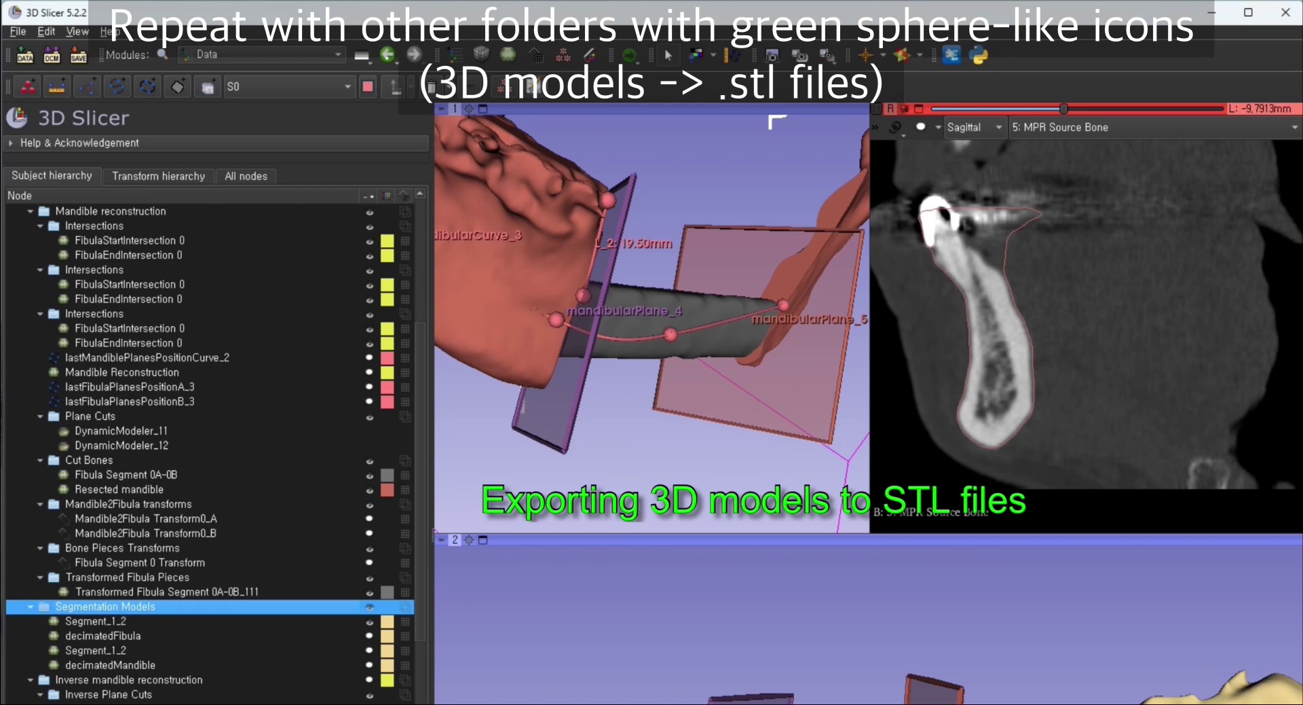
# Export the Cut Mandible Pieces folder under Inverse mandible reconstruction to files
pyautogui.scroll(-3, 122, 633)
pyautogui.rightClick(136, 621)
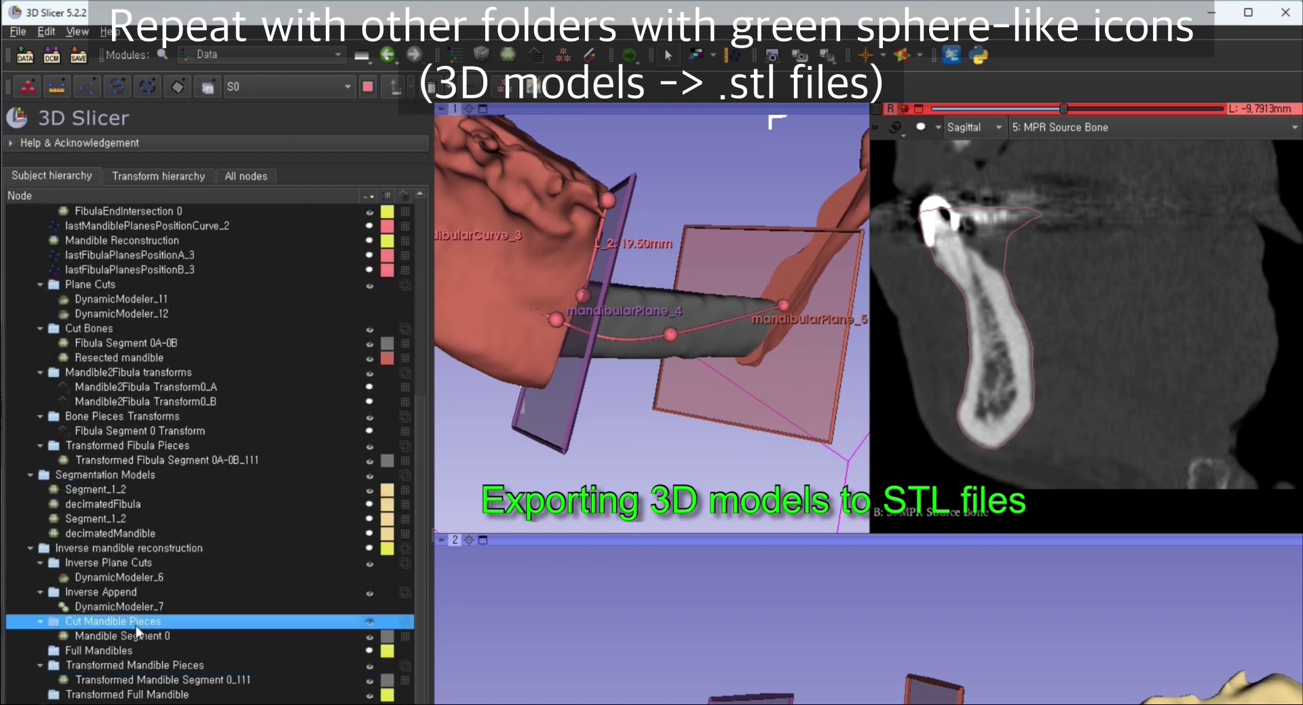
pyautogui.click(146, 634)
pyautogui.press('Return')
pyautogui.click(834, 444)
# Export the Transformed Mandible Pieces folder under Inverse mandible reconstruction to files
pyautogui.rightClick(141, 661)
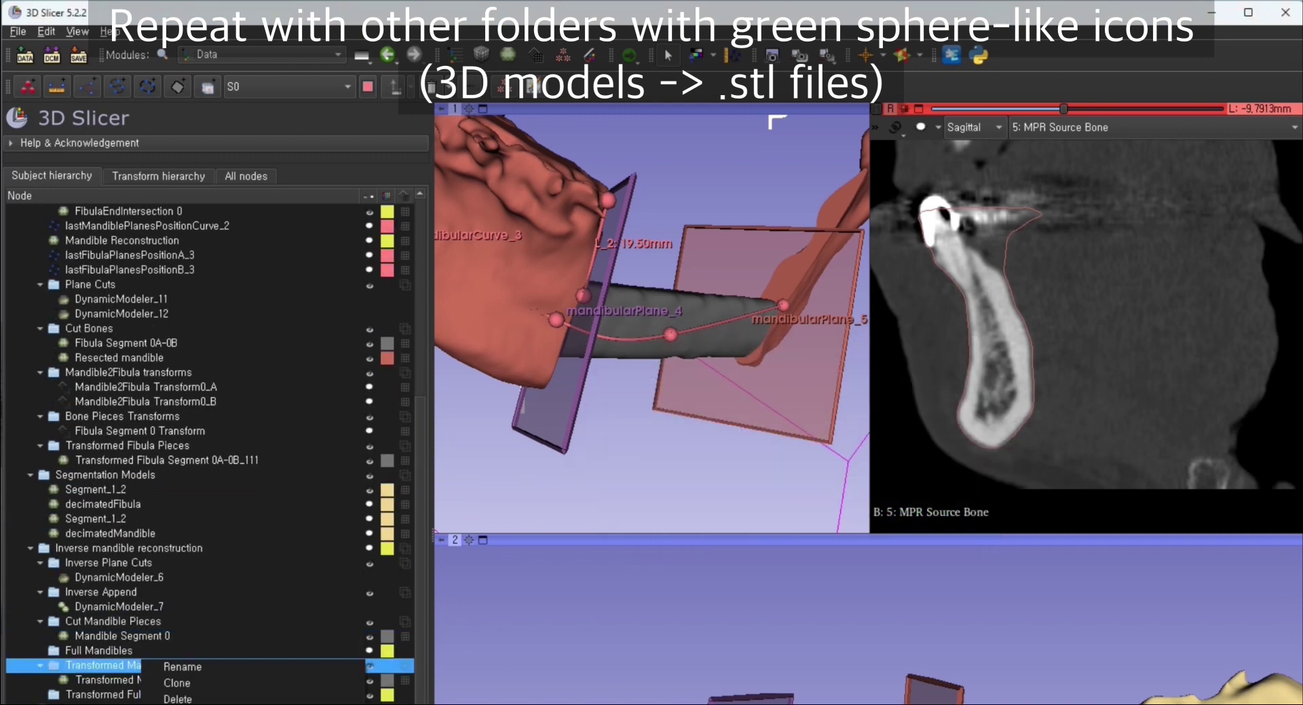
pyautogui.click(169, 702)
pyautogui.click(878, 488)
pyautogui.click(834, 445)
pyautogui.moveTo(675, 483); pyautogui.dragTo(653, 495)
pyautogui.doubleClick(654, 495)
pyautogui.doubleClick(654, 496)
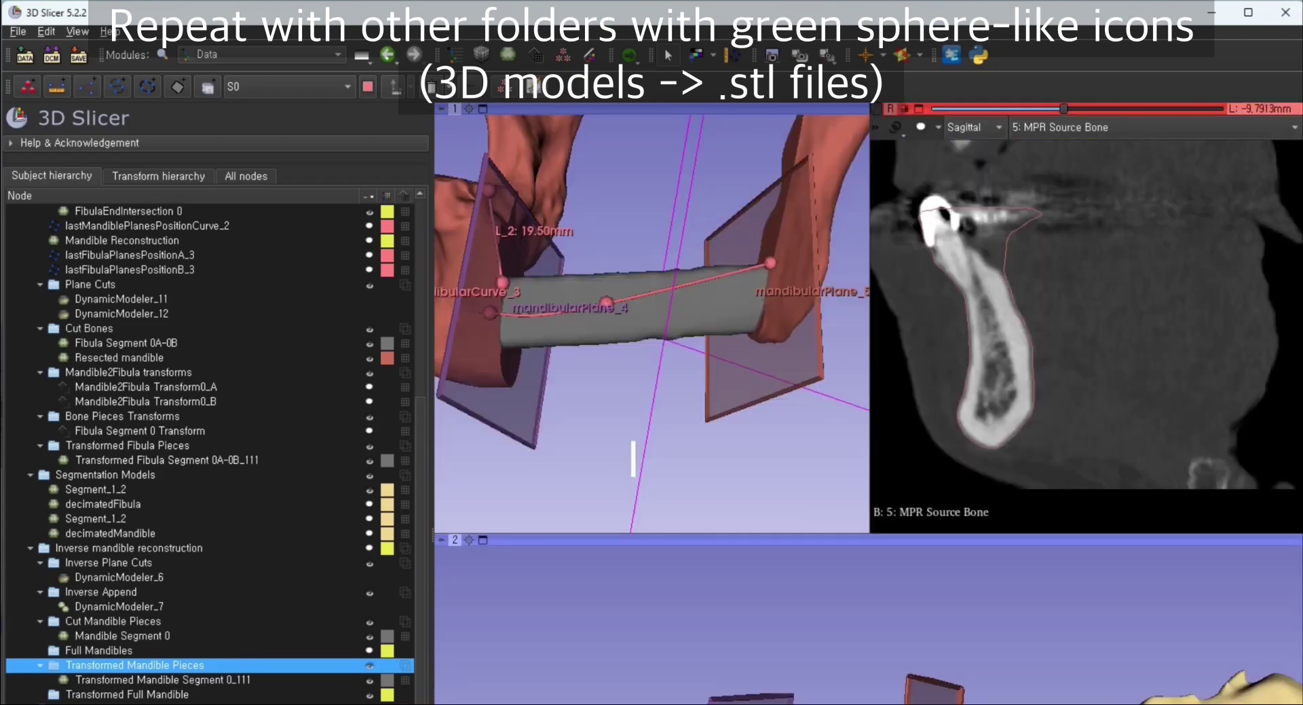